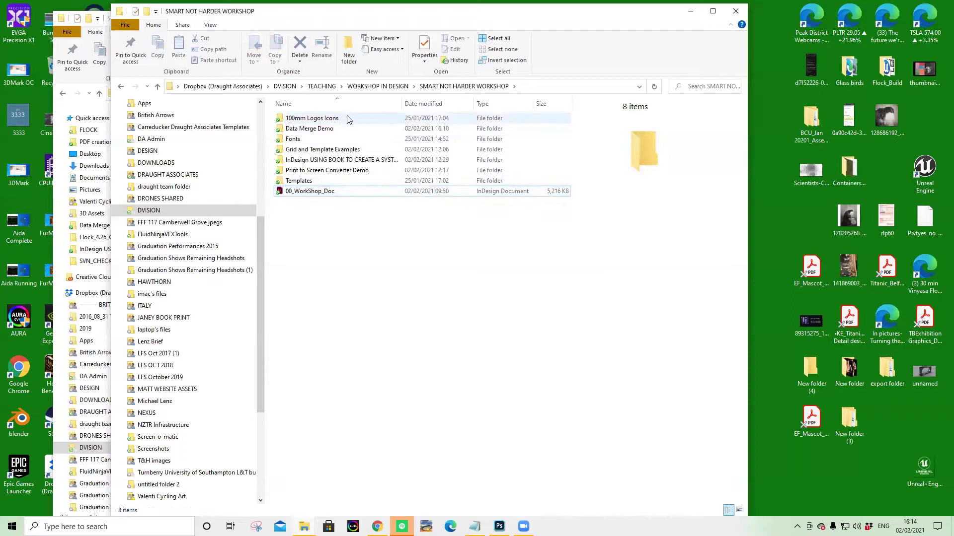
Step: Look through the 100mm Logos Icons folder and return to the SMART NOT HARDER WORKSHOP folder
{"action": "left_click", "coordinate": [338, 121]}
{"action": "double_click", "coordinate": [339, 123]}
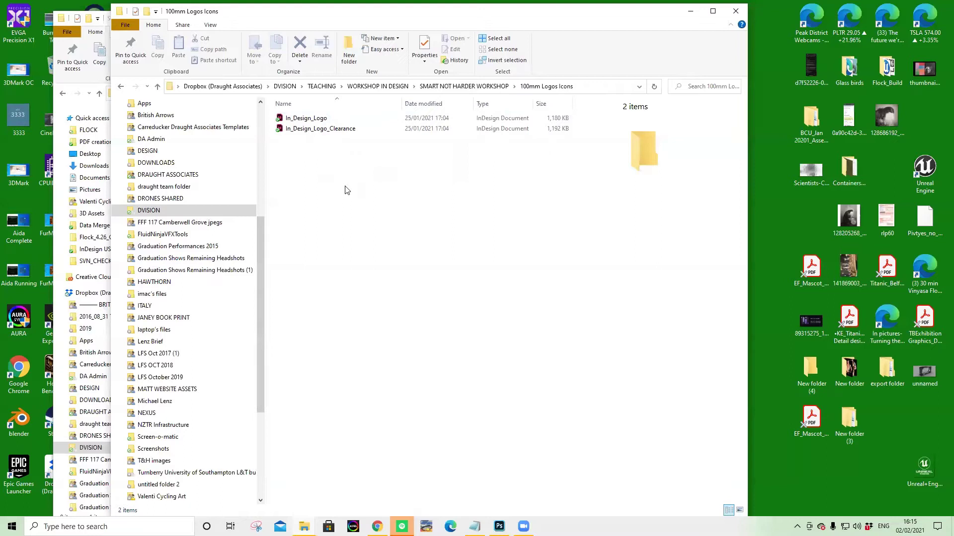
{"action": "left_click", "coordinate": [466, 87]}
{"action": "left_click", "coordinate": [382, 278]}
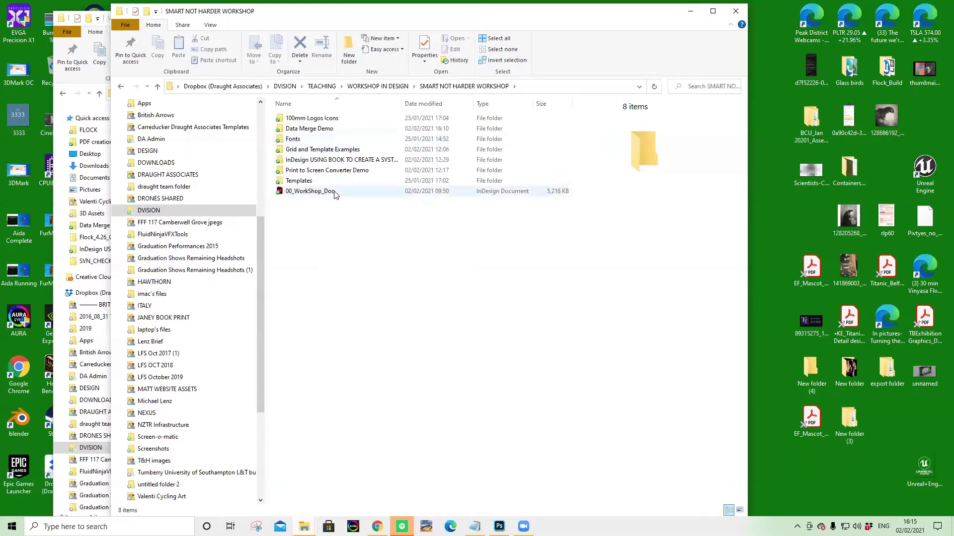
Step: Open the Grid and Template Examples folder and check the contents of its Design Options _ Forgotten Peoples subfolder
{"action": "double_click", "coordinate": [344, 151]}
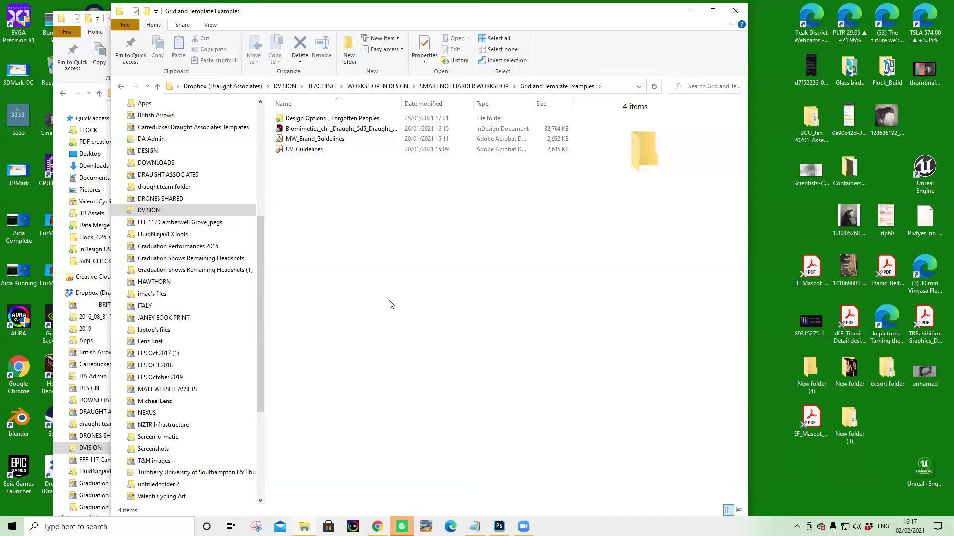
{"action": "left_click", "coordinate": [370, 121]}
{"action": "double_click", "coordinate": [370, 122]}
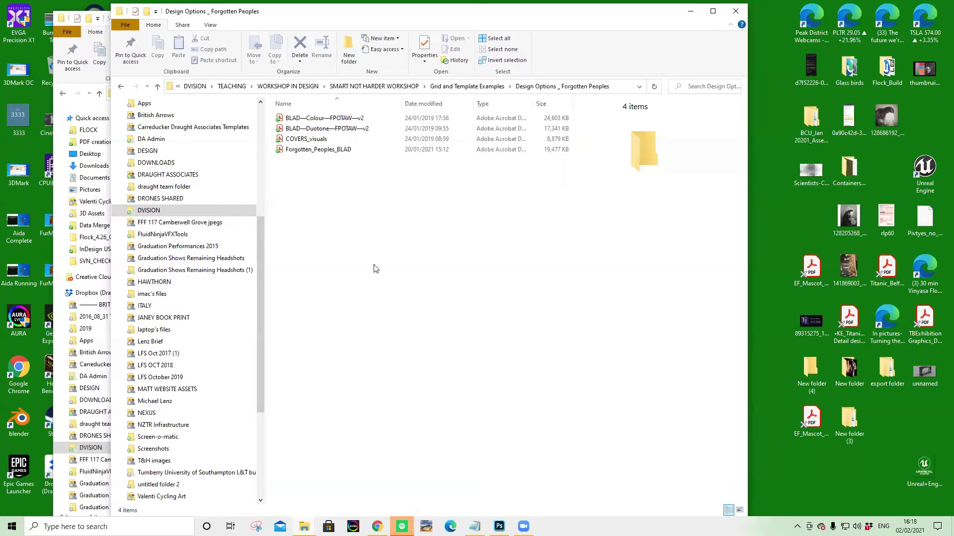
{"action": "left_click", "coordinate": [485, 88]}
{"action": "left_click", "coordinate": [414, 262]}
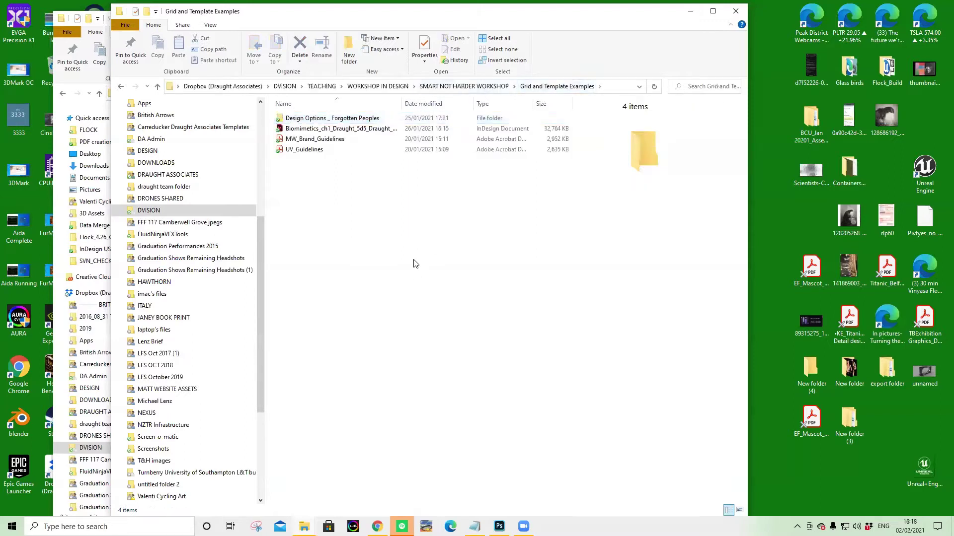
Step: Open the Biomimetics_ch1 InDesign document, dismissing the missing links and missing fonts messages
{"action": "double_click", "coordinate": [311, 129]}
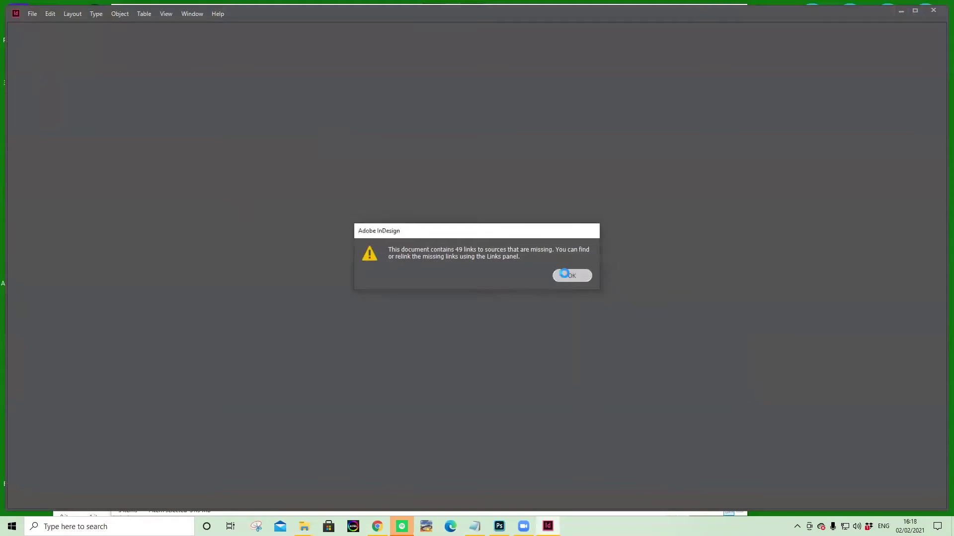
{"action": "left_click", "coordinate": [568, 275]}
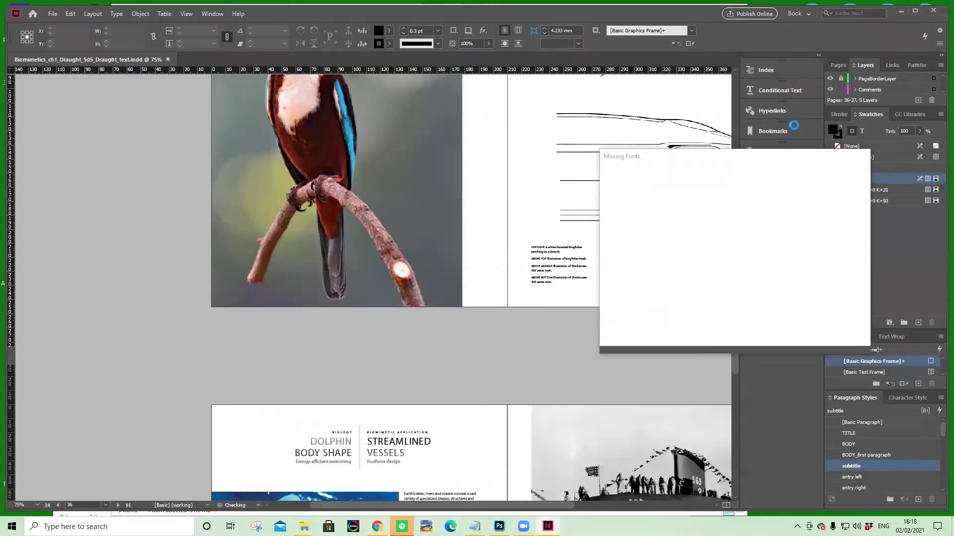
{"action": "left_click", "coordinate": [839, 340]}
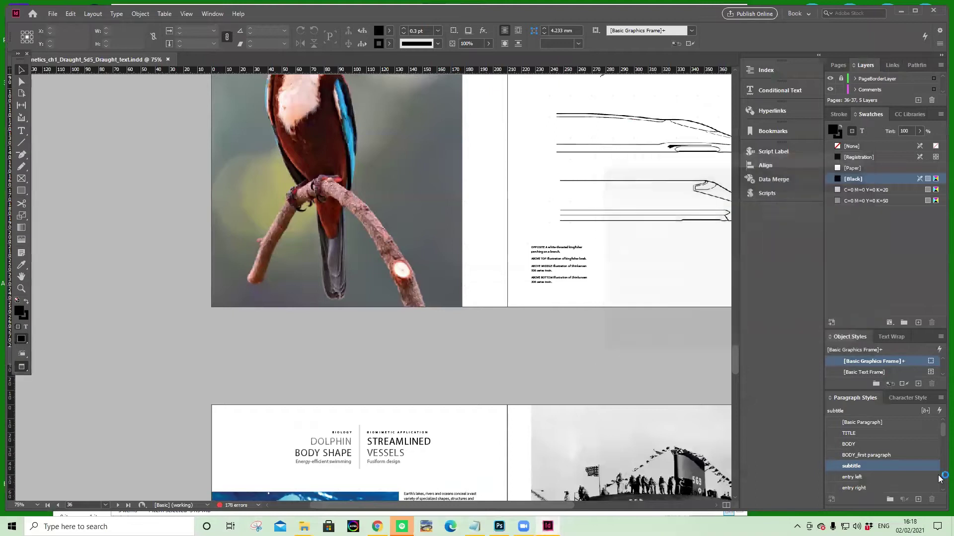
Step: Examine the grid layout of the Biomimetics spreads and the document's list of paragraph styles
{"action": "scroll", "coordinate": [589, 279], "scroll_direction": "up", "scroll_amount": 5}
{"action": "scroll", "coordinate": [589, 279], "scroll_direction": "up", "scroll_amount": 10}
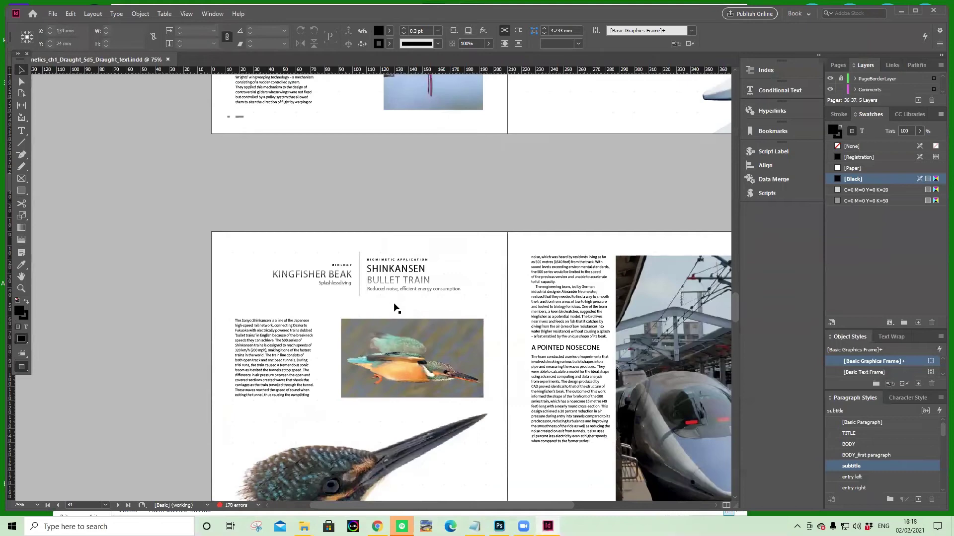
{"action": "scroll", "coordinate": [598, 348], "scroll_direction": "up", "scroll_amount": 15}
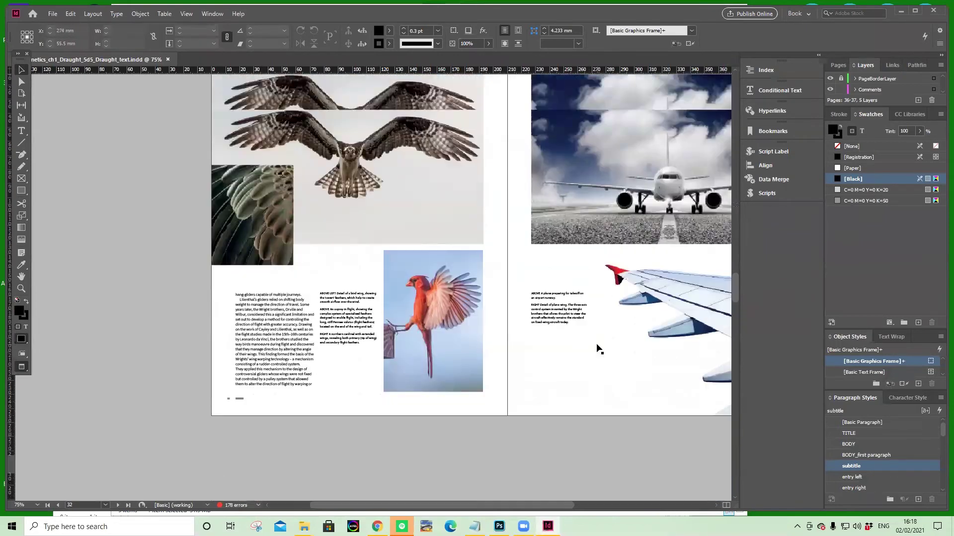
{"action": "scroll", "coordinate": [597, 352], "scroll_direction": "up", "scroll_amount": 10}
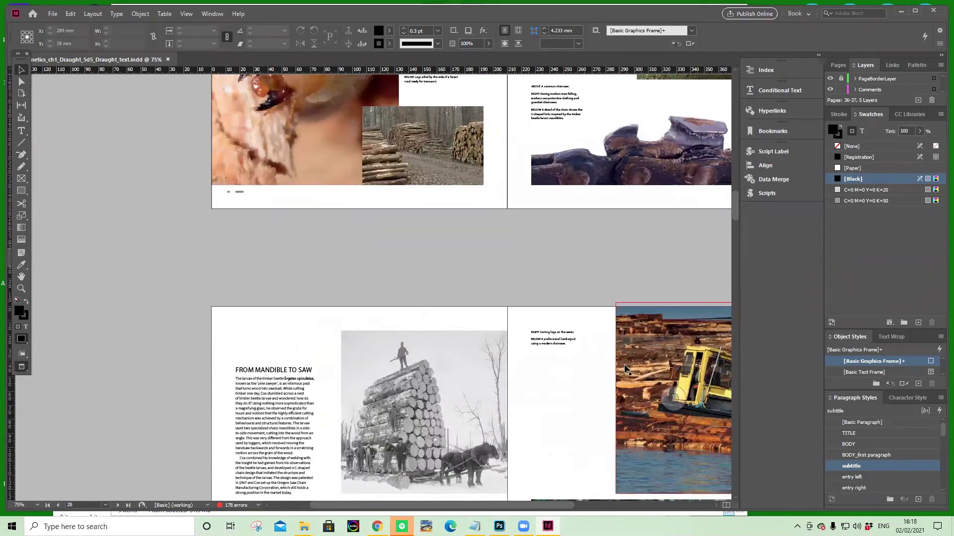
{"action": "scroll", "coordinate": [621, 368], "scroll_direction": "up", "scroll_amount": 6}
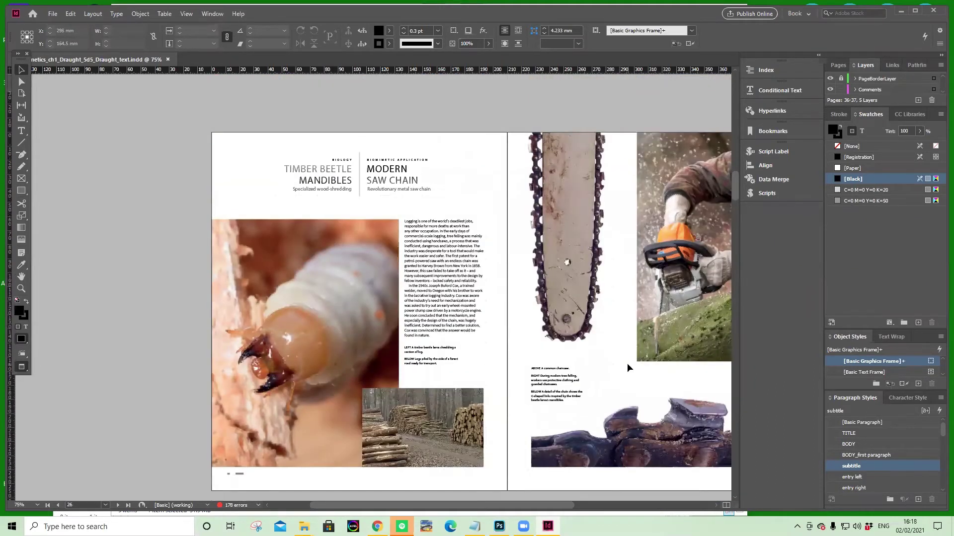
{"action": "scroll", "coordinate": [627, 370], "scroll_direction": "down", "scroll_amount": 2}
{"action": "scroll", "coordinate": [688, 413], "scroll_direction": "down", "scroll_amount": 3}
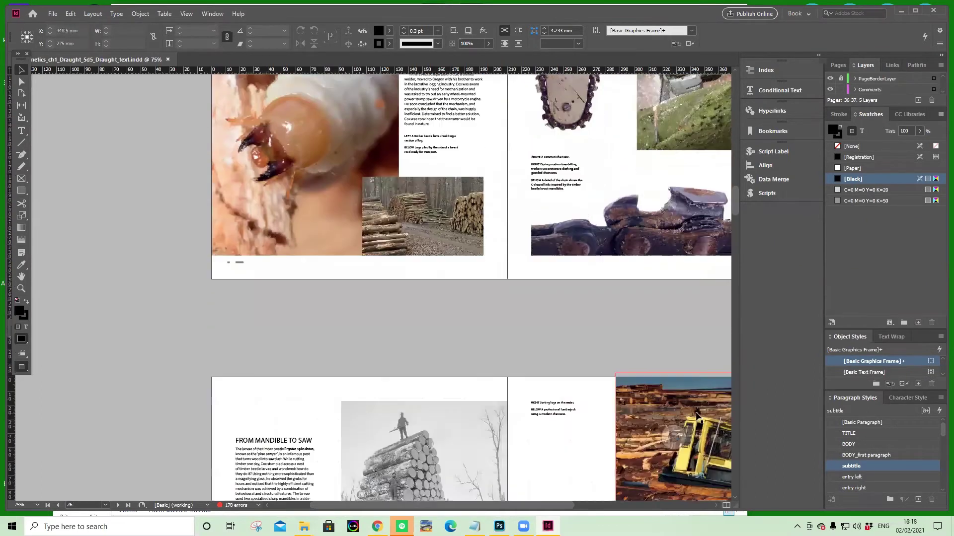
{"action": "scroll", "coordinate": [689, 117], "scroll_direction": "up", "scroll_amount": 2}
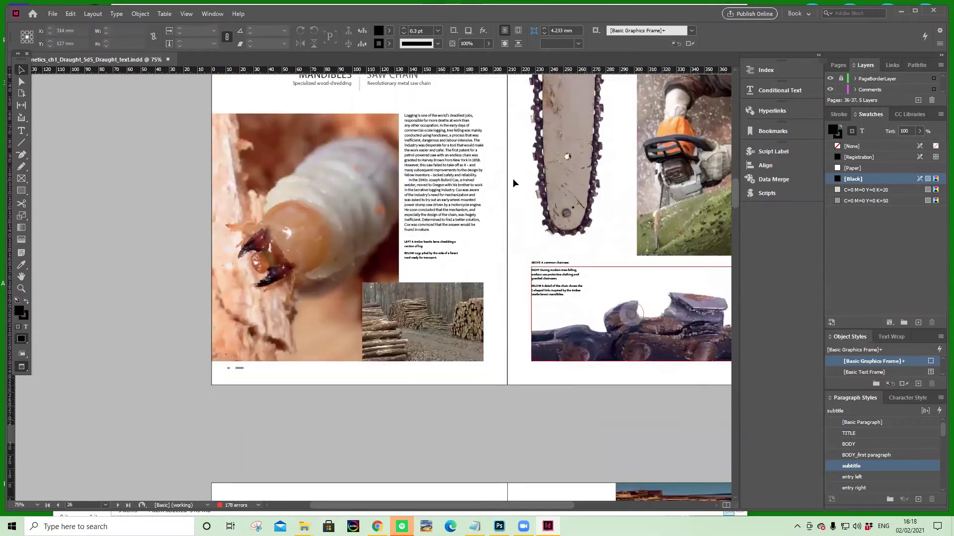
{"action": "scroll", "coordinate": [667, 320], "scroll_direction": "down", "scroll_amount": 8}
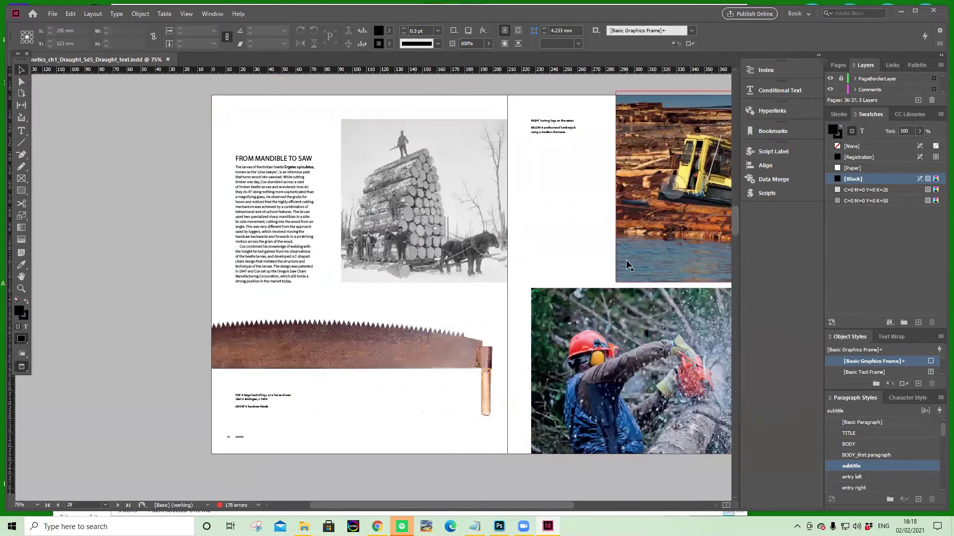
{"action": "scroll", "coordinate": [626, 260], "scroll_direction": "down", "scroll_amount": 4}
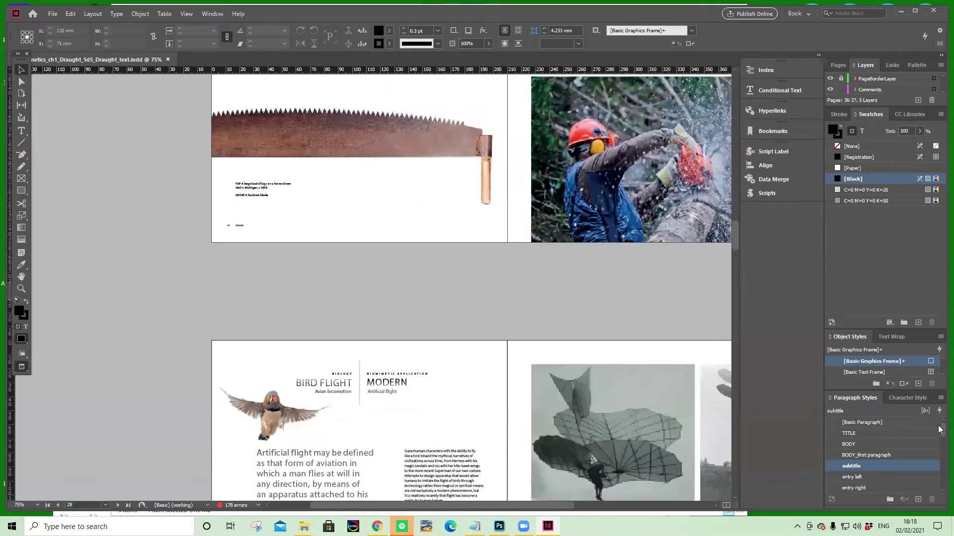
{"action": "scroll", "coordinate": [892, 427], "scroll_direction": "down", "scroll_amount": 6}
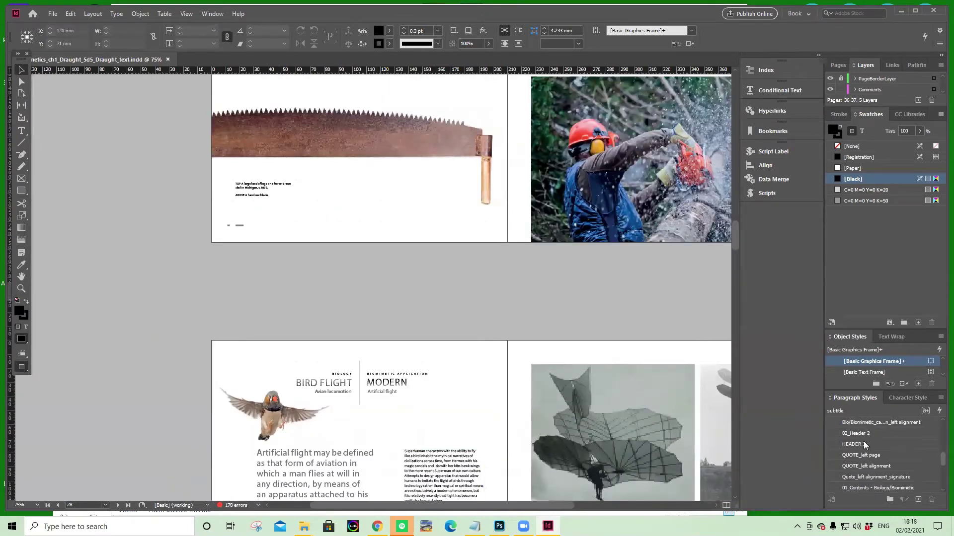
{"action": "scroll", "coordinate": [462, 283], "scroll_direction": "down", "scroll_amount": 5}
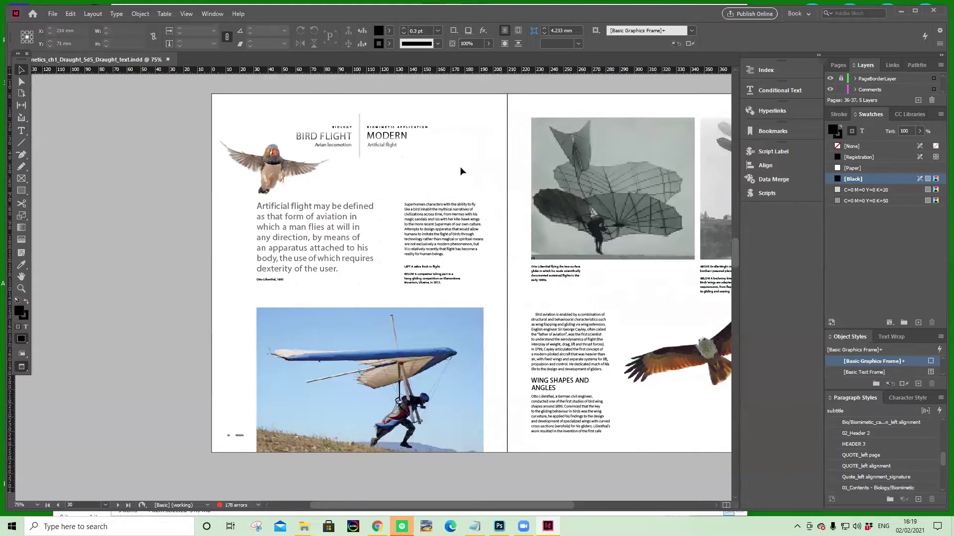
Step: Close the Biomimetics document and go back to the SMART NOT HARDER WORKSHOP folder in File Explorer
{"action": "left_click", "coordinate": [167, 59]}
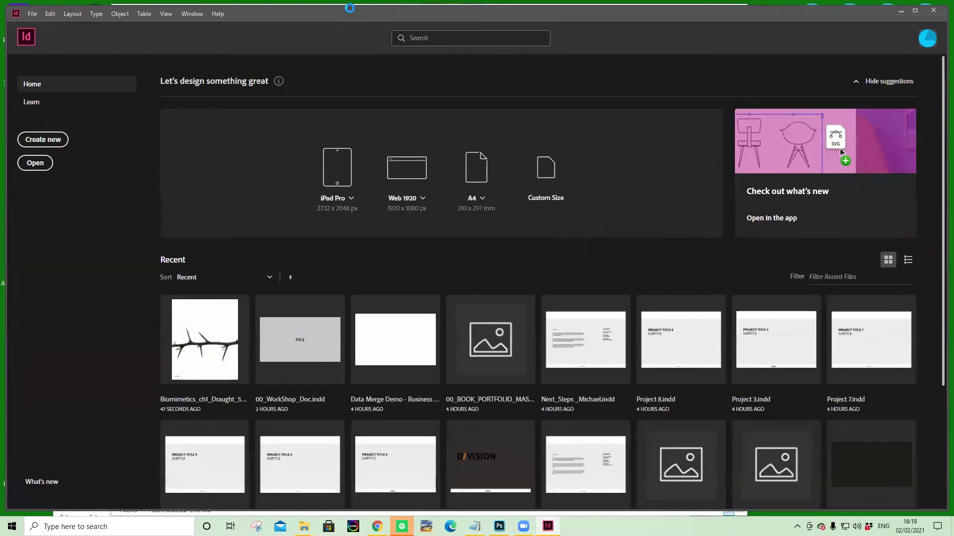
{"action": "left_click", "coordinate": [915, 10]}
{"action": "left_click", "coordinate": [384, 224]}
{"action": "left_click", "coordinate": [464, 86]}
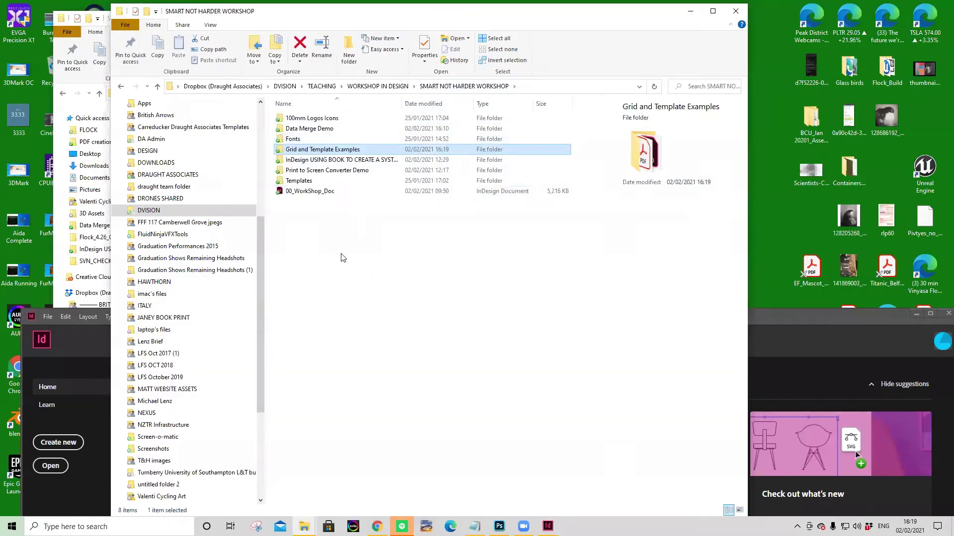
{"action": "double_click", "coordinate": [349, 174]}
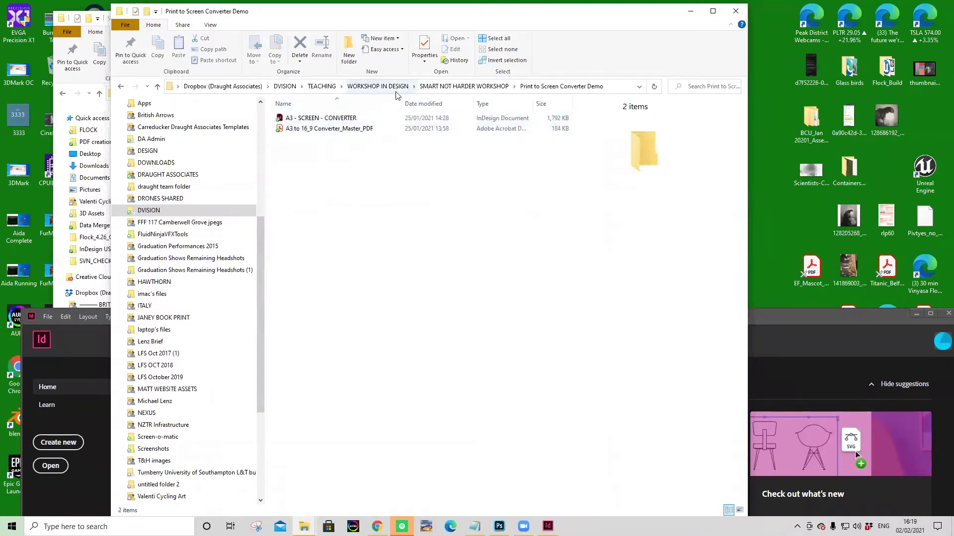
{"action": "left_click", "coordinate": [443, 89]}
{"action": "left_click", "coordinate": [387, 89]}
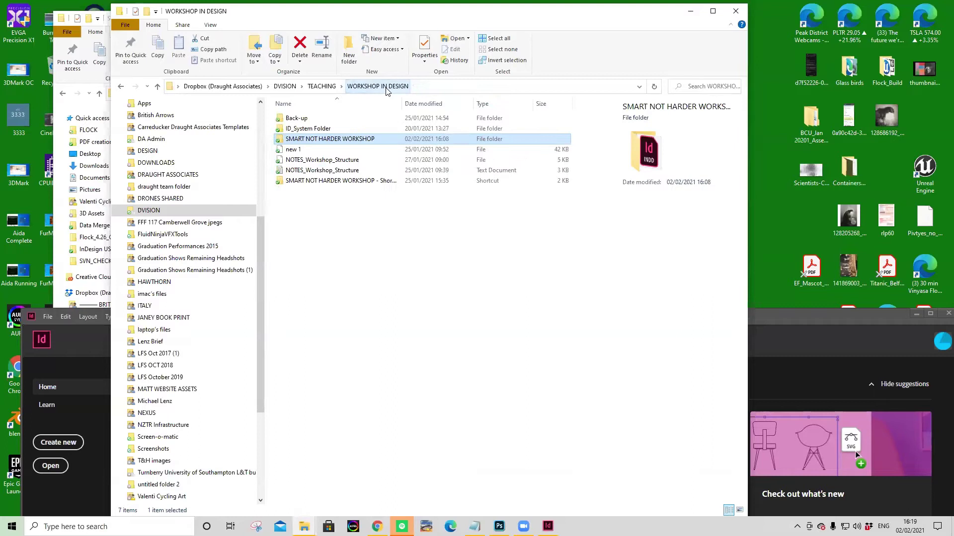
{"action": "left_click", "coordinate": [437, 89]}
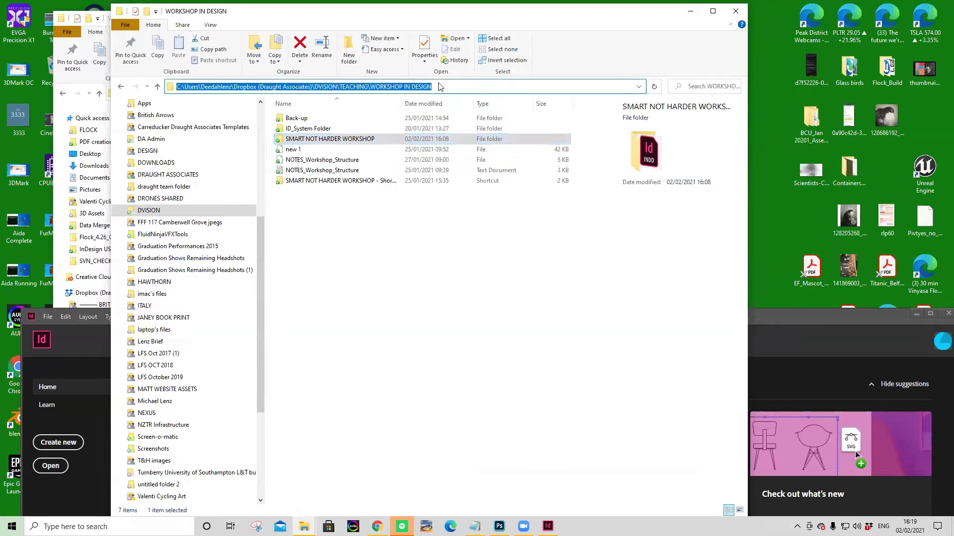
{"action": "double_click", "coordinate": [351, 143]}
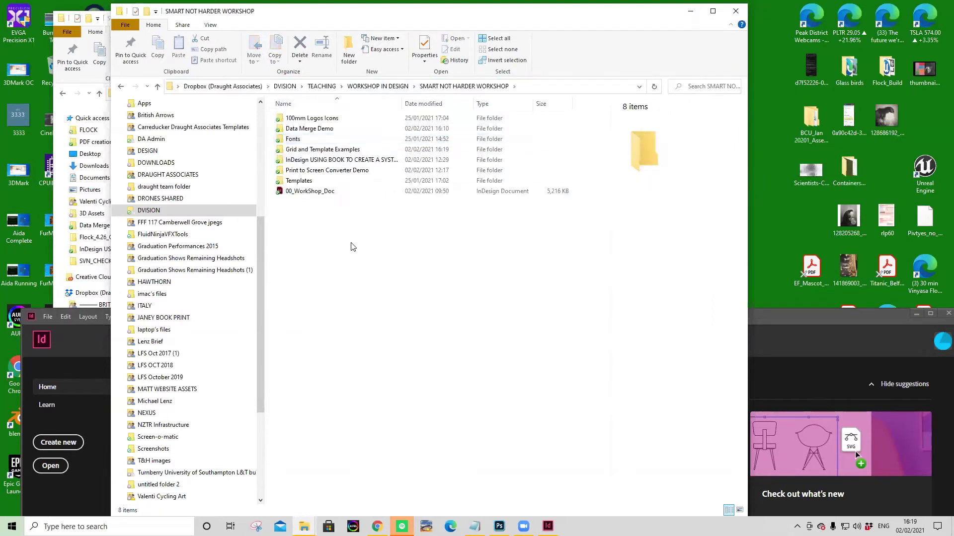
Step: Open the InDesign USING BOOK TO CREATE A SYSTEM folder and switch to an enlarged InDesign window
{"action": "double_click", "coordinate": [360, 161]}
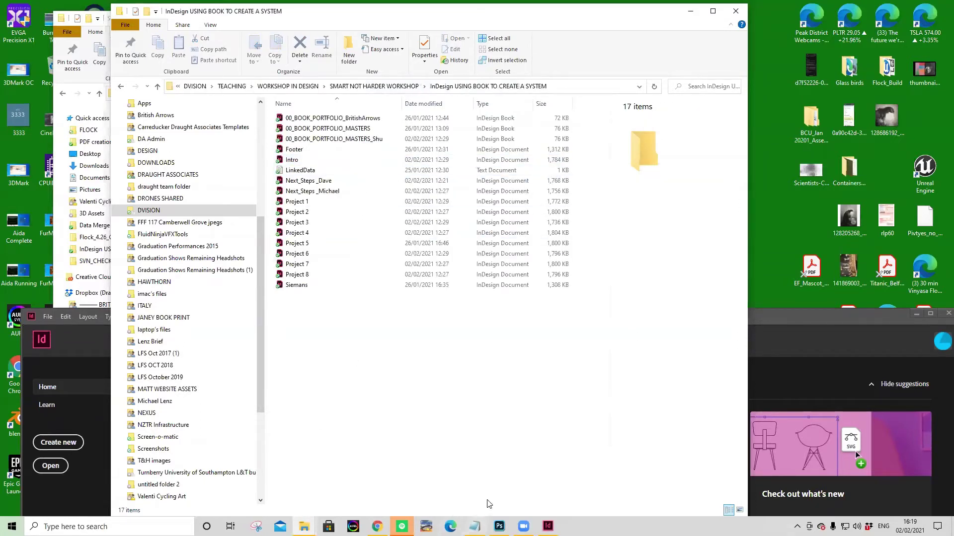
{"action": "left_click", "coordinate": [547, 526]}
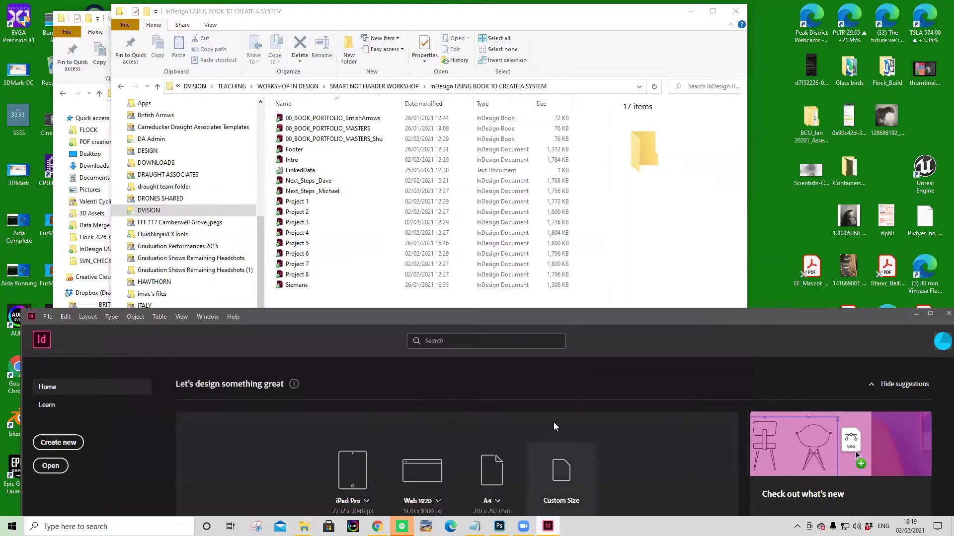
{"action": "double_click", "coordinate": [606, 313]}
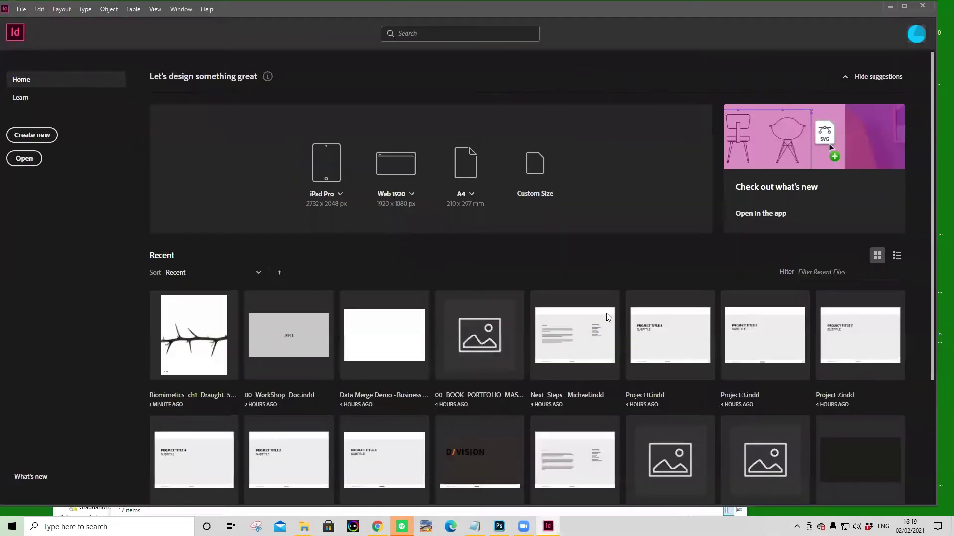
Step: Create a new book saved as Book 2 in the Documents folder and reposition its panel in the workspace
{"action": "left_click", "coordinate": [24, 10]}
{"action": "mouse_move", "coordinate": [32, 20]}
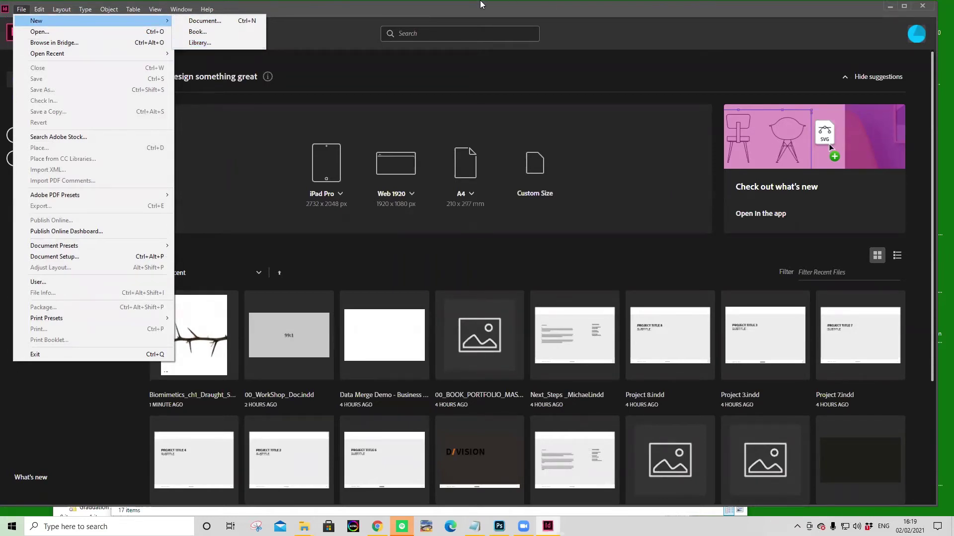
{"action": "left_click", "coordinate": [213, 33]}
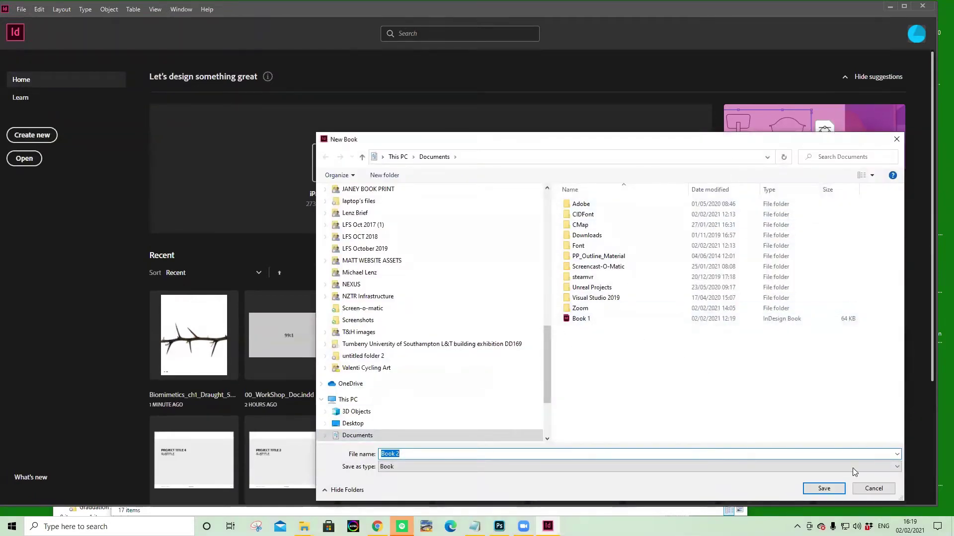
{"action": "left_click", "coordinate": [824, 488]}
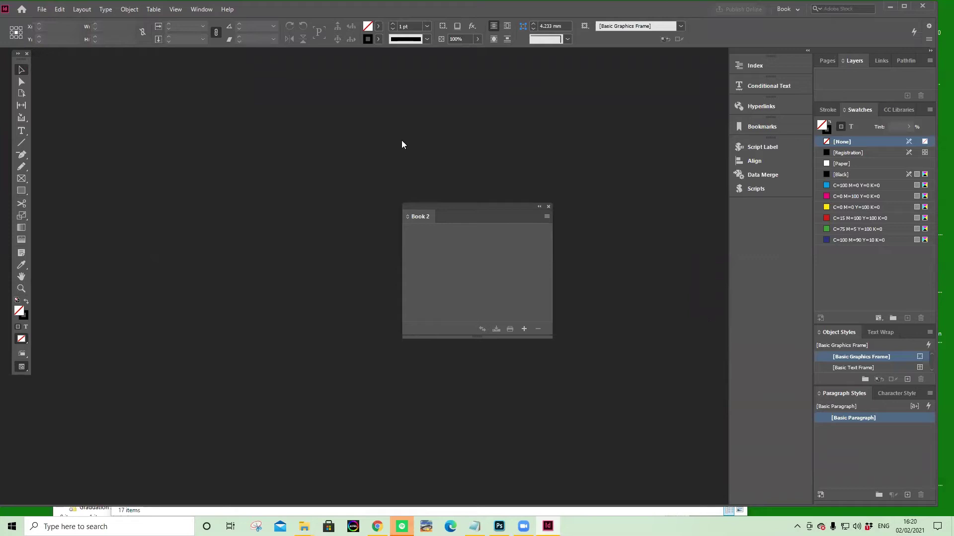
{"action": "left_click_drag", "start_coordinate": [442, 207], "coordinate": [435, 150]}
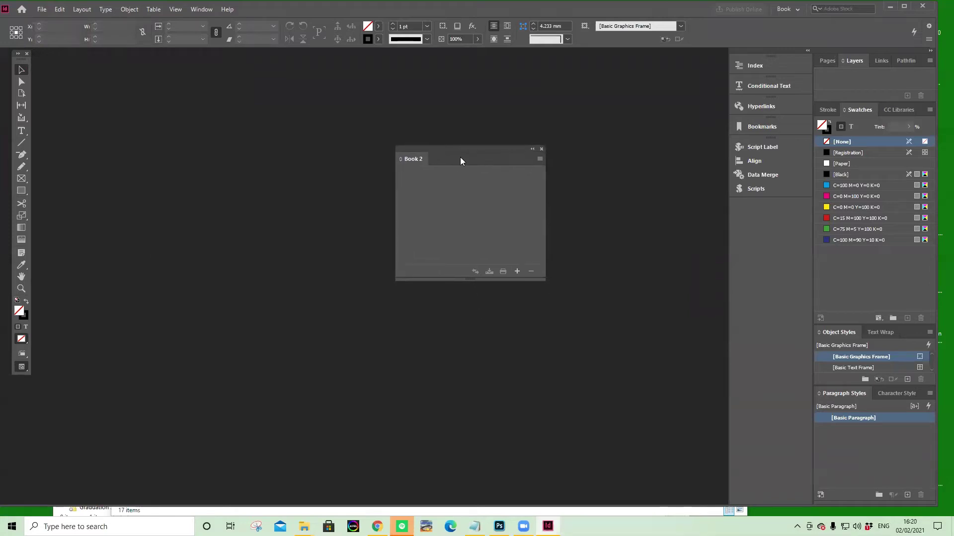
Step: Look at the book's Add Documents dialog without adding files, and close the book to return to the book system folder
{"action": "left_click", "coordinate": [517, 271]}
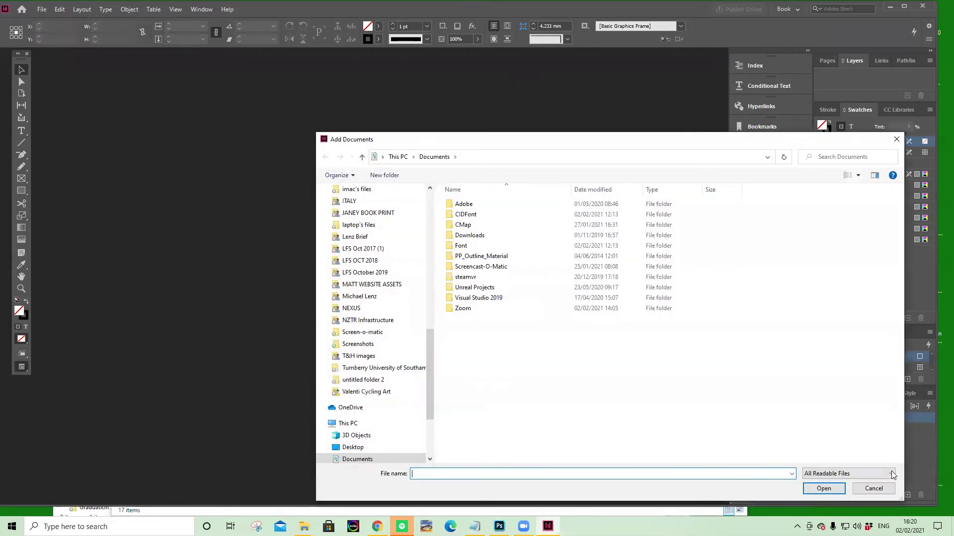
{"action": "left_click", "coordinate": [874, 489]}
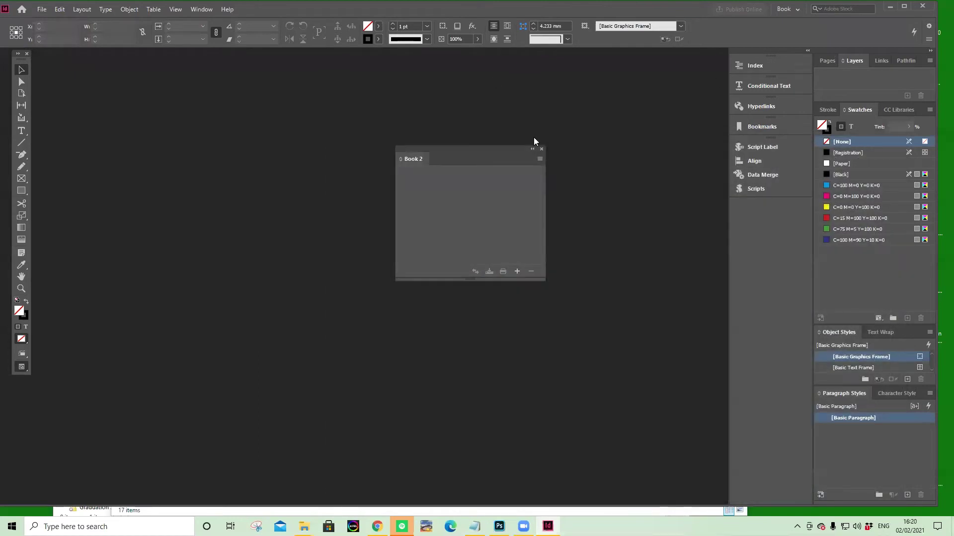
{"action": "left_click", "coordinate": [541, 149]}
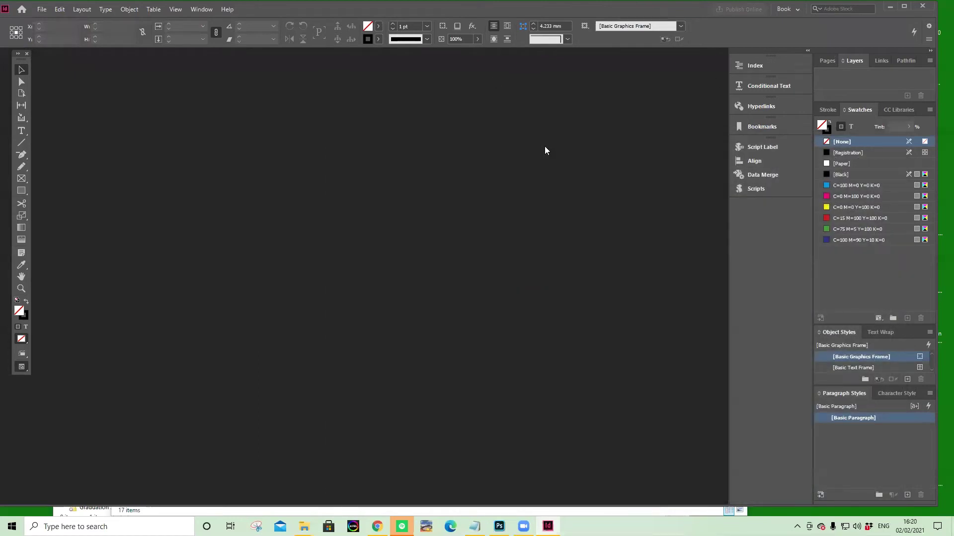
{"action": "left_click", "coordinate": [890, 7]}
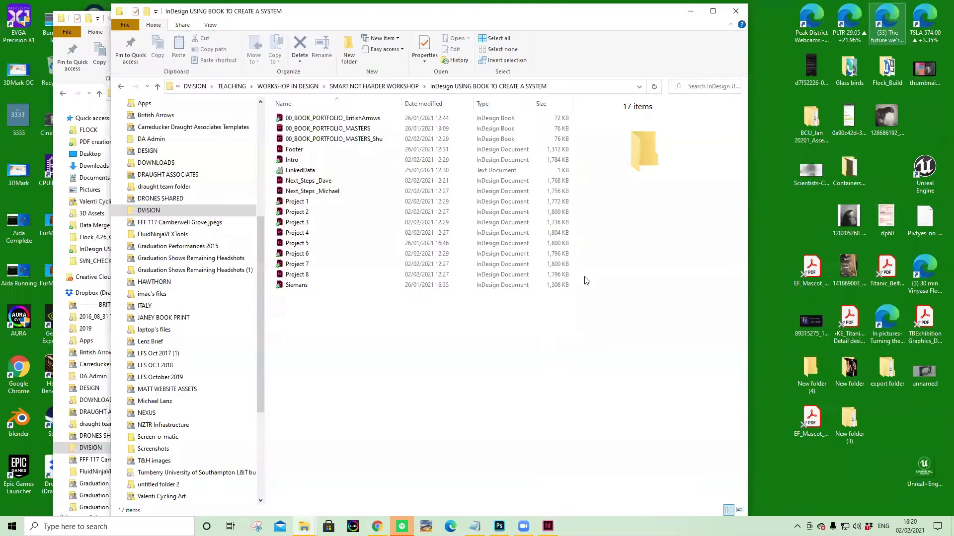
Step: Open the 00_BOOK_PORTFOLIO_MASTERS book and enlarge its panel until every listed document shows
{"action": "left_click", "coordinate": [356, 130]}
{"action": "double_click", "coordinate": [366, 129]}
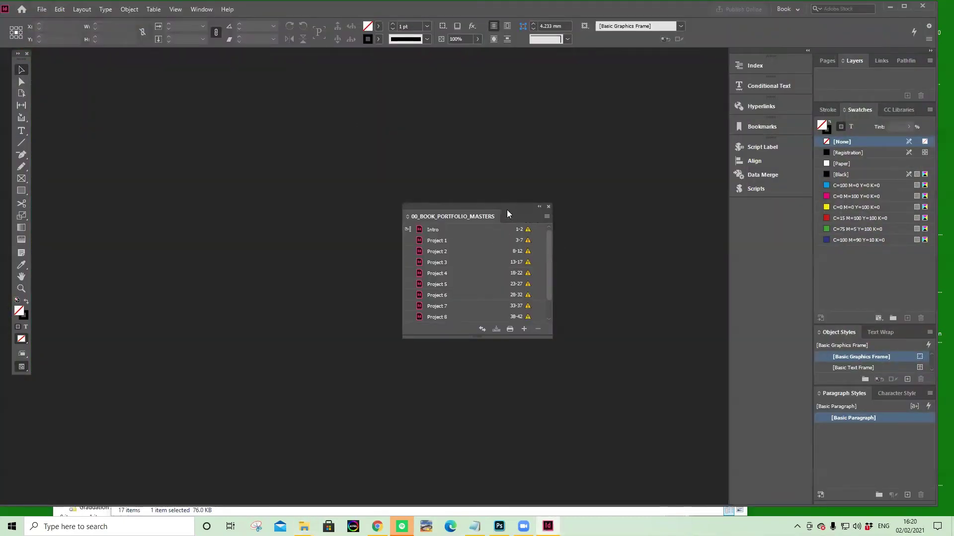
{"action": "left_click_drag", "start_coordinate": [512, 206], "coordinate": [432, 146]}
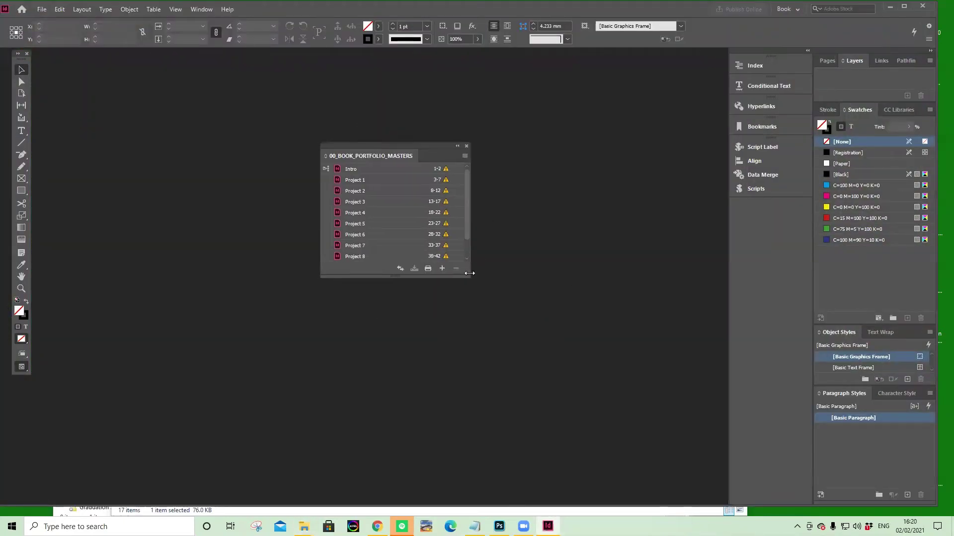
{"action": "left_click_drag", "start_coordinate": [470, 273], "coordinate": [606, 387]}
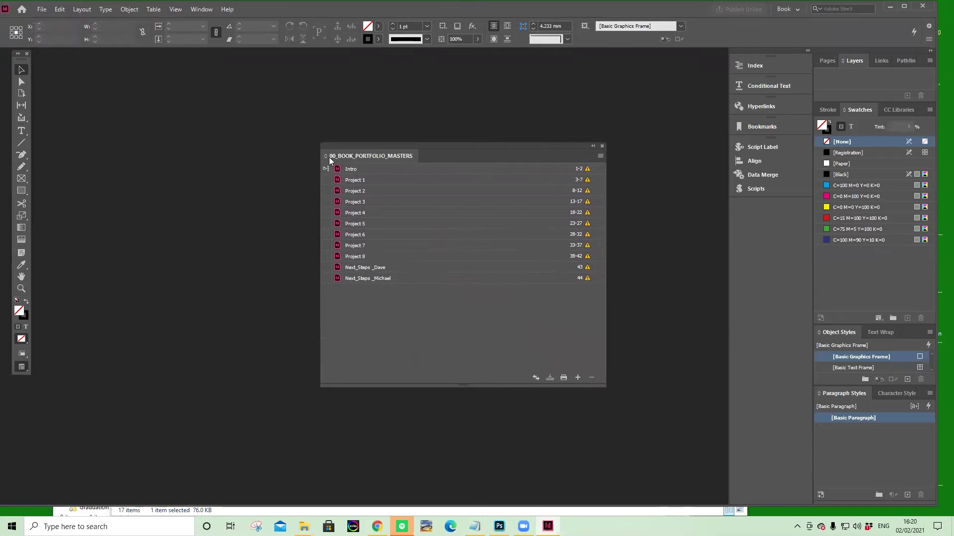
Step: Open the Intro document from the book, dismiss the missing fonts notice and move the book panel clear of the page
{"action": "double_click", "coordinate": [338, 170]}
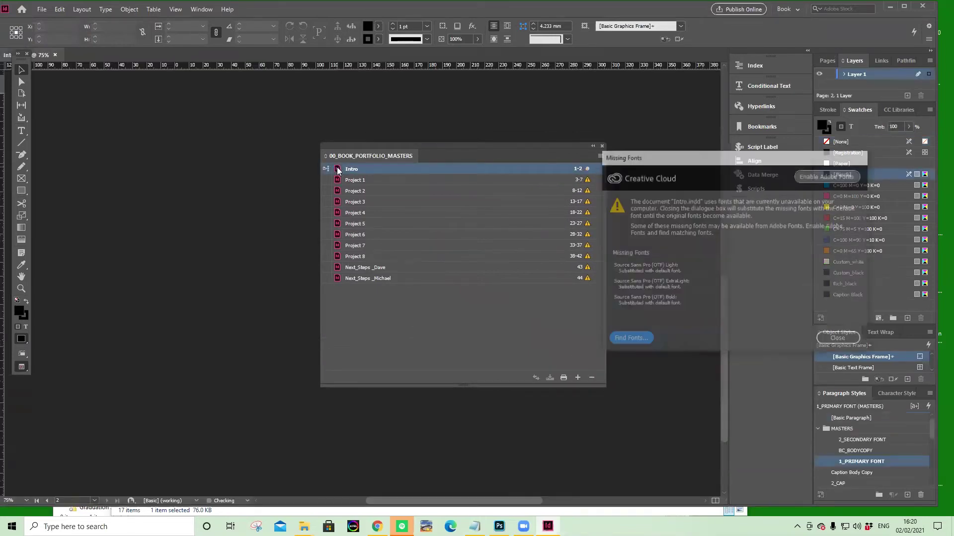
{"action": "left_click", "coordinate": [835, 341]}
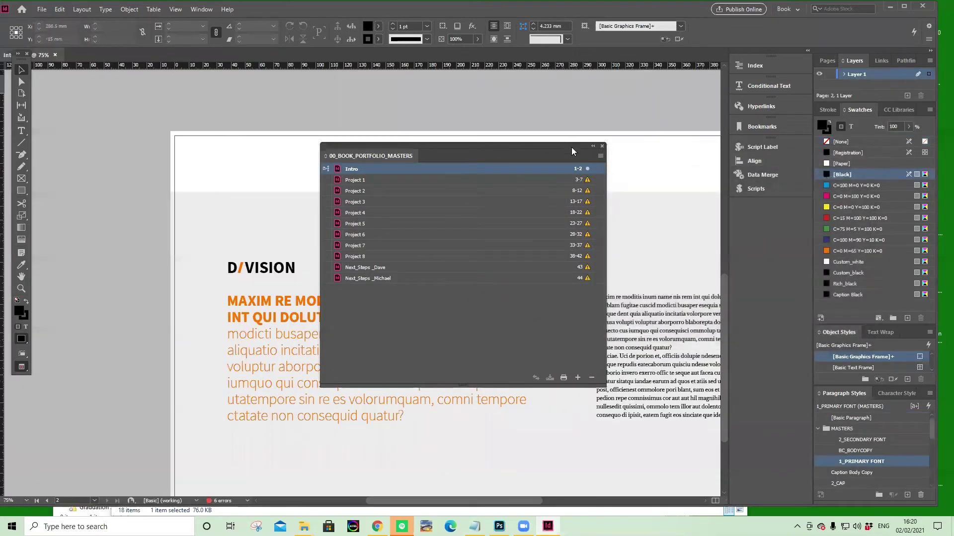
{"action": "left_click_drag", "start_coordinate": [561, 145], "coordinate": [909, 85]}
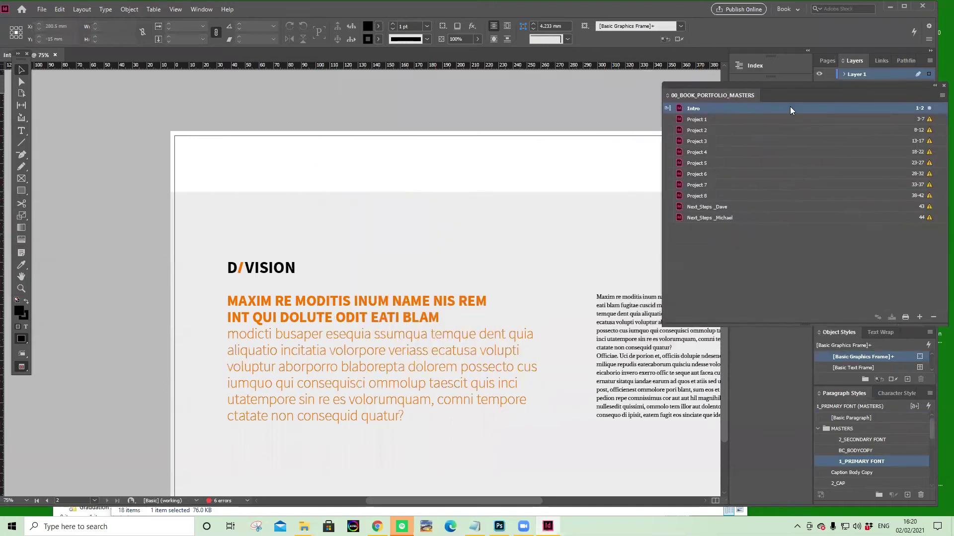
{"action": "left_click_drag", "start_coordinate": [720, 87], "coordinate": [800, 88]}
Step: Look through the Intro document's cover page, footer and text page
{"action": "right_click", "coordinate": [663, 110]}
{"action": "left_click", "coordinate": [542, 100]}
{"action": "left_click_drag", "start_coordinate": [554, 210], "coordinate": [379, 443]}
{"action": "left_click_drag", "start_coordinate": [423, 218], "coordinate": [505, 467]}
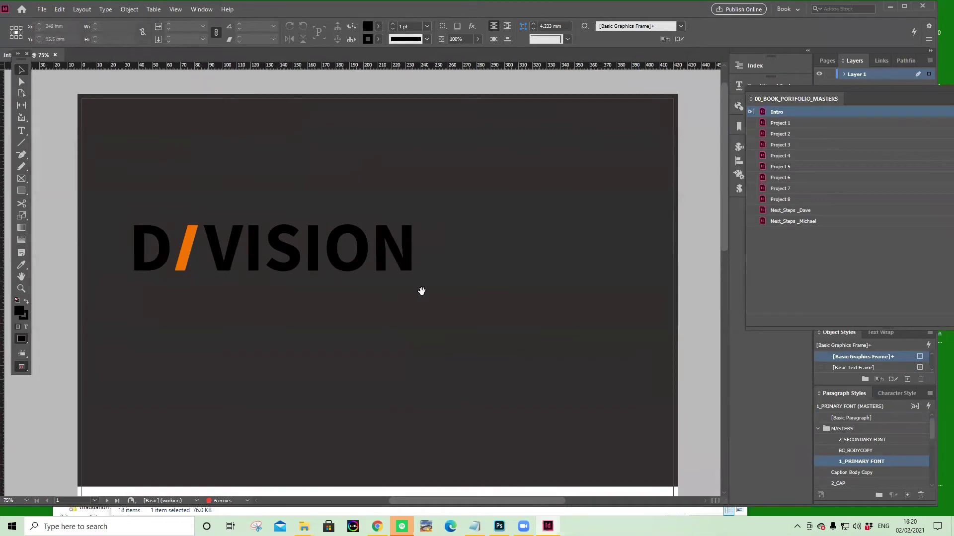
{"action": "scroll", "coordinate": [421, 291], "scroll_direction": "down", "scroll_amount": 1}
{"action": "scroll", "coordinate": [383, 315], "scroll_direction": "down", "scroll_amount": 4}
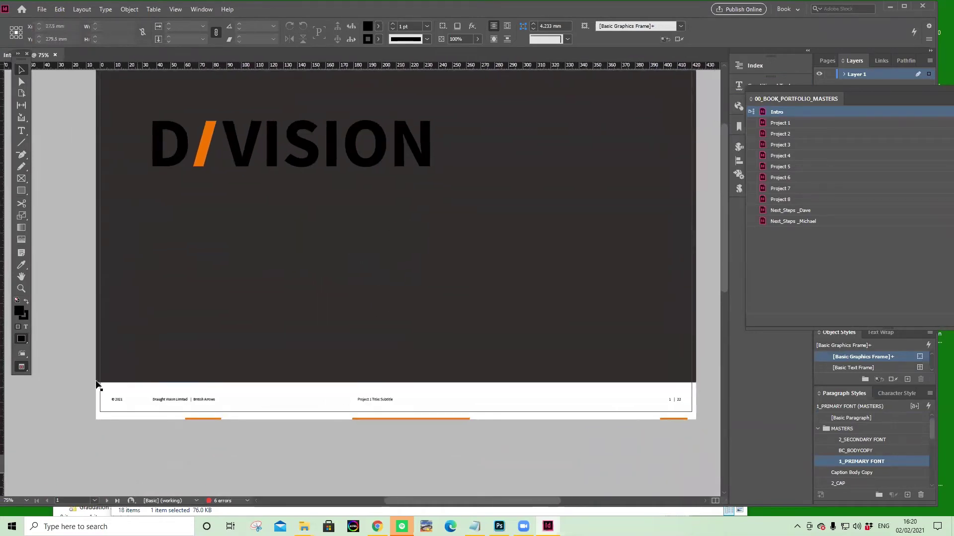
{"action": "scroll", "coordinate": [458, 235], "scroll_direction": "down", "scroll_amount": 5}
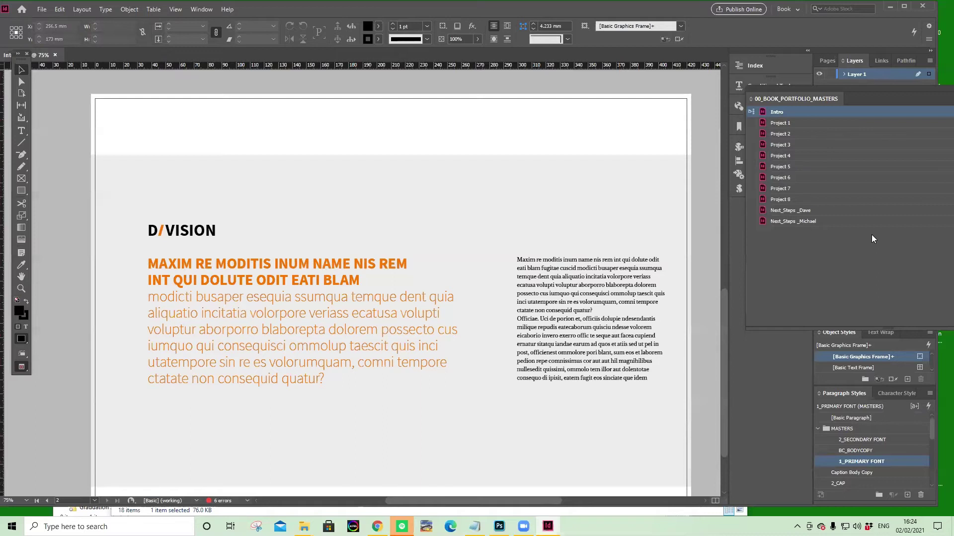
Step: Open Project 1 from the book, dismiss the missing fonts notice and go to the project's title page
{"action": "double_click", "coordinate": [763, 124]}
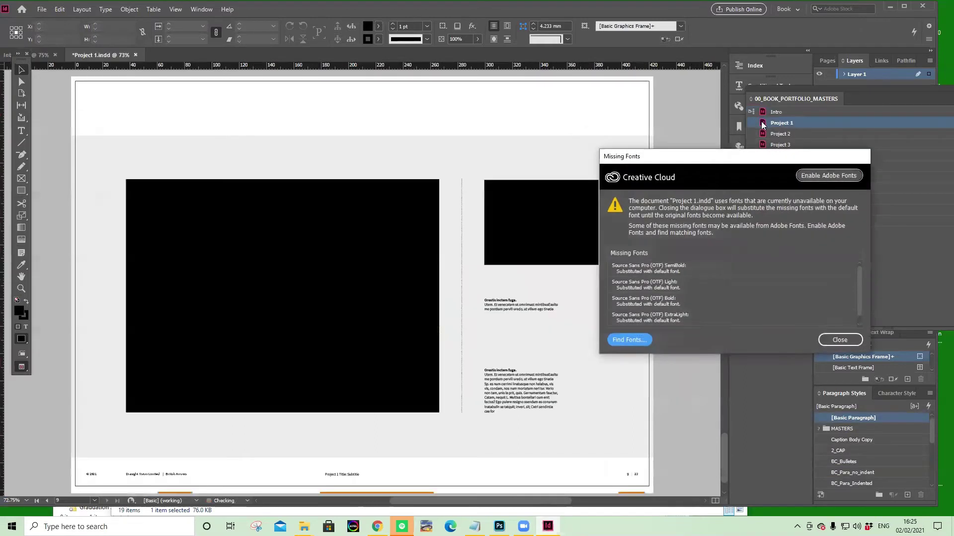
{"action": "left_click", "coordinate": [840, 332]}
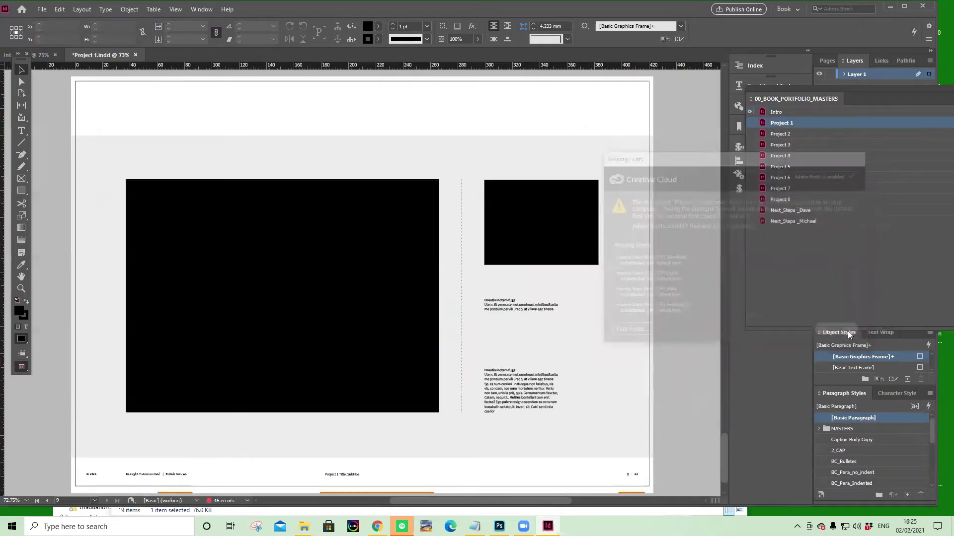
{"action": "scroll", "coordinate": [665, 206], "scroll_direction": "up", "scroll_amount": 15}
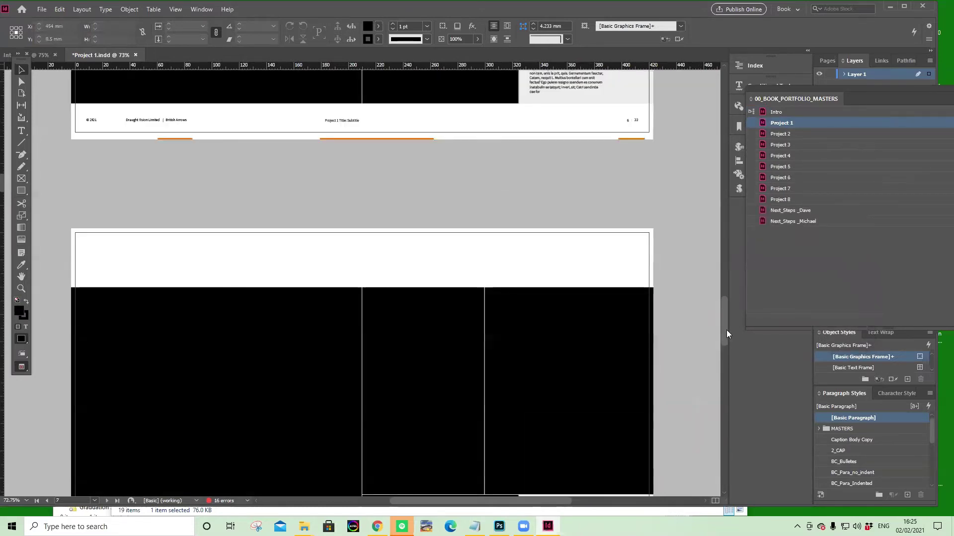
{"action": "left_click_drag", "start_coordinate": [726, 330], "coordinate": [728, 107]}
Step: Move the book panel out of the way and display the Pages panel enlarged to show the page thumbnails
{"action": "left_click_drag", "start_coordinate": [794, 92], "coordinate": [799, 399]}
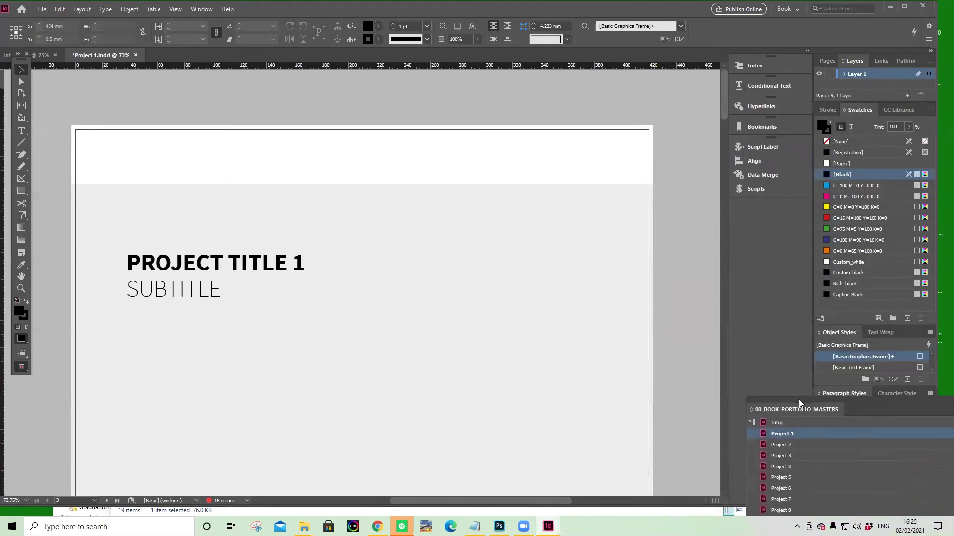
{"action": "left_click", "coordinate": [827, 60]}
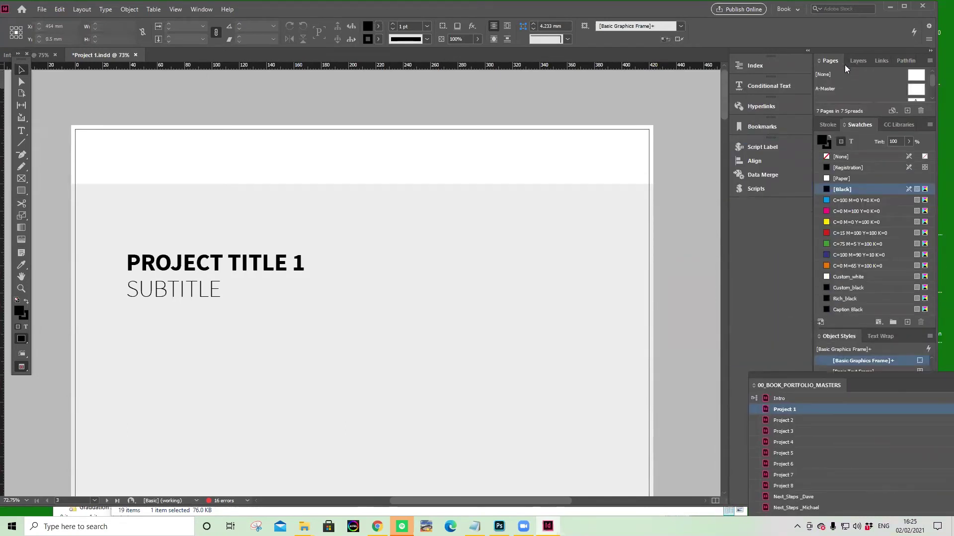
{"action": "left_click_drag", "start_coordinate": [875, 125], "coordinate": [878, 262]}
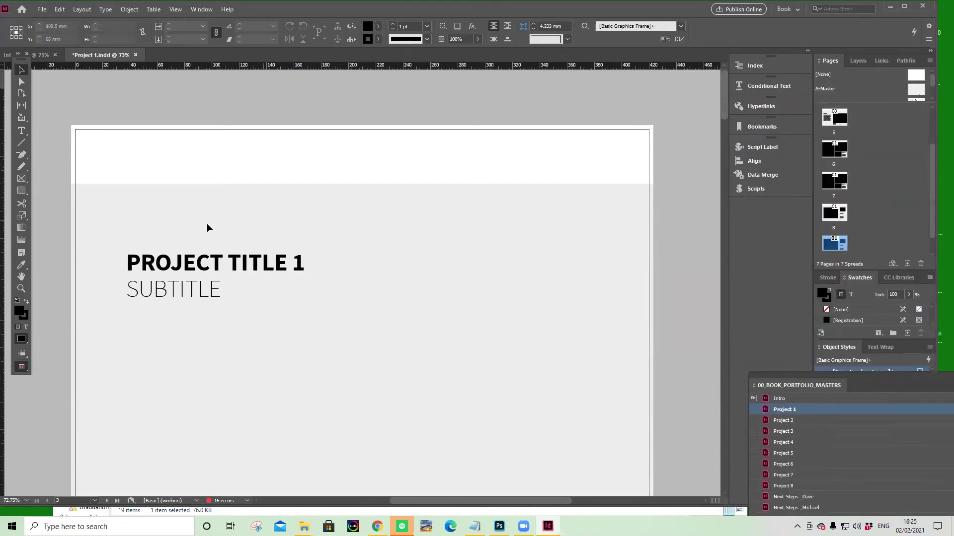
Step: Examine the title page of Project 1 and the text-and-image layout on page 4
{"action": "scroll", "coordinate": [351, 249], "scroll_direction": "down", "scroll_amount": 4}
{"action": "scroll", "coordinate": [225, 191], "scroll_direction": "up", "scroll_amount": 3}
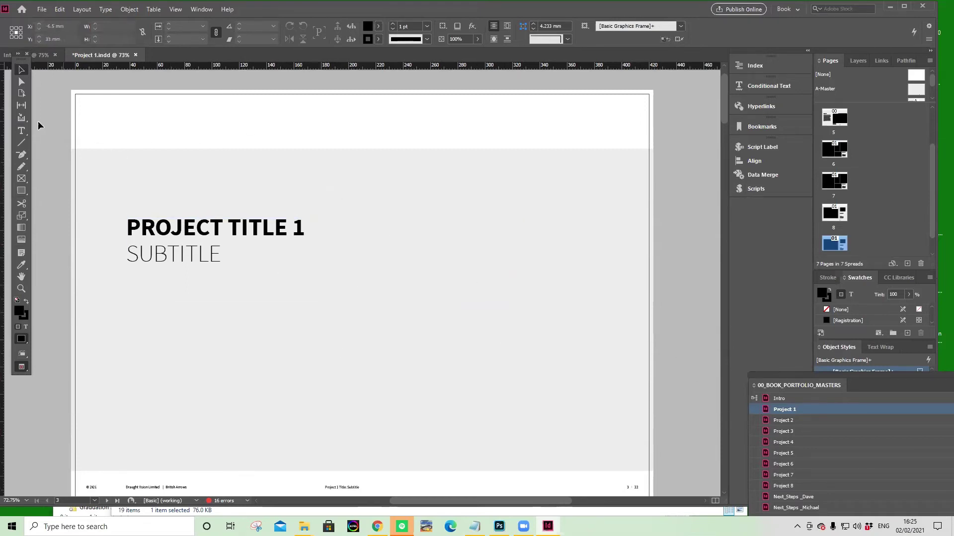
{"action": "scroll", "coordinate": [681, 200], "scroll_direction": "down", "scroll_amount": 1}
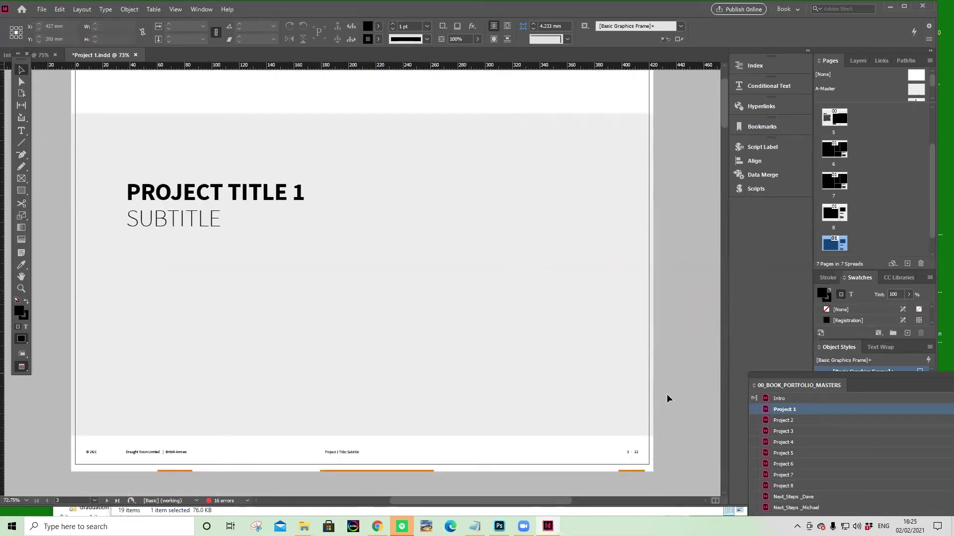
{"action": "scroll", "coordinate": [75, 249], "scroll_direction": "up", "scroll_amount": 1}
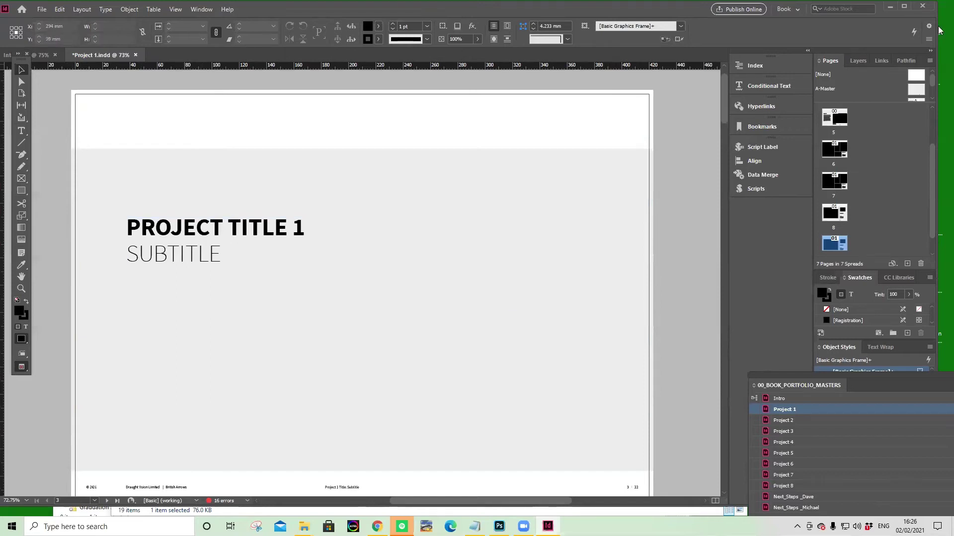
{"action": "scroll", "coordinate": [931, 172], "scroll_direction": "up", "scroll_amount": 2}
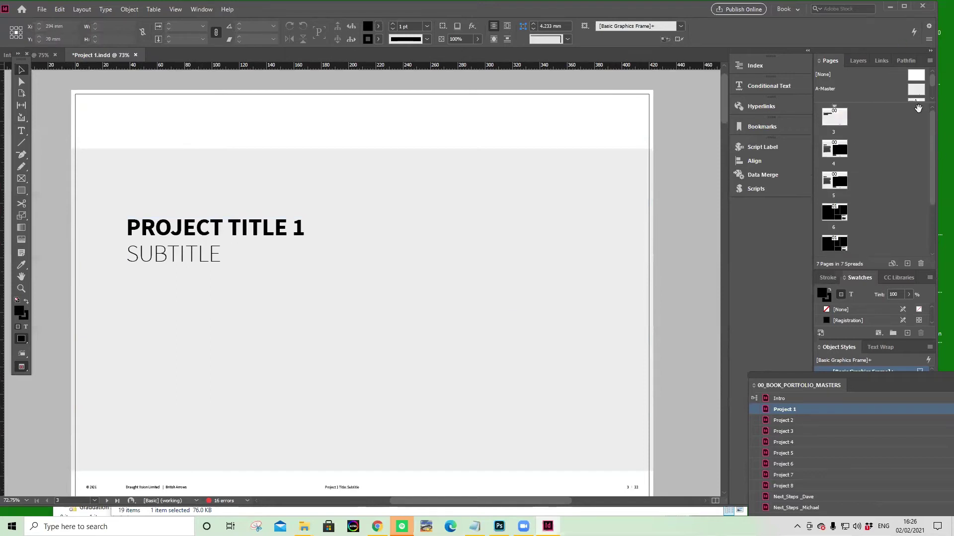
{"action": "double_click", "coordinate": [835, 149]}
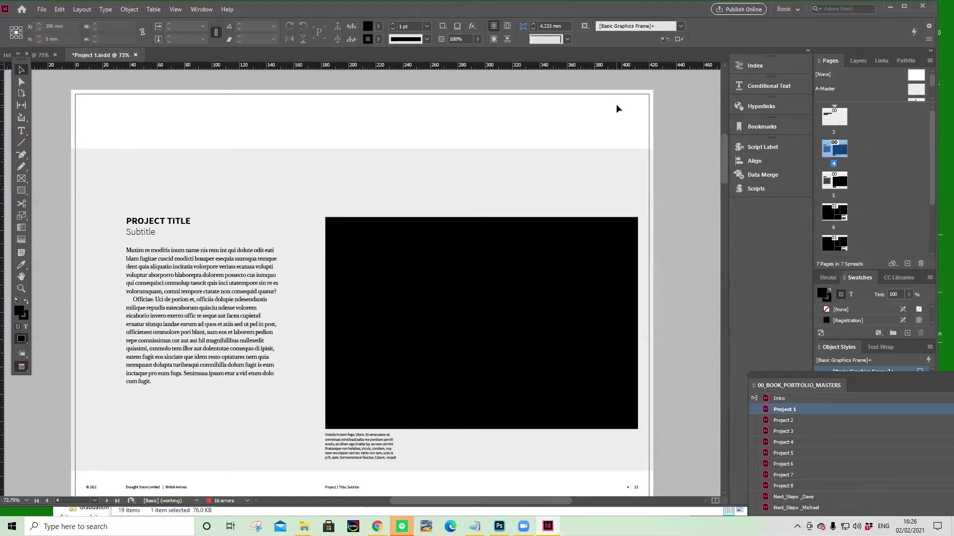
{"action": "scroll", "coordinate": [619, 100], "scroll_direction": "down", "scroll_amount": 2}
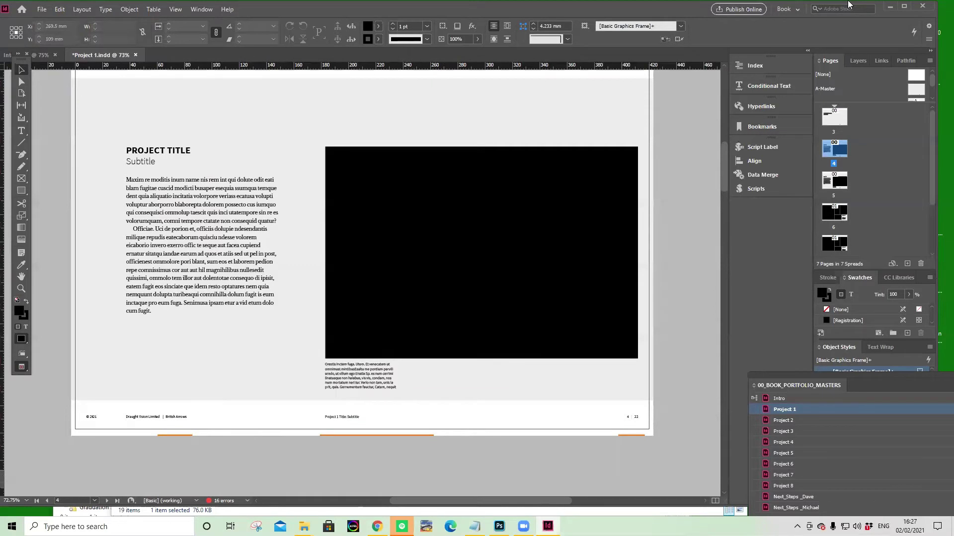
{"action": "scroll", "coordinate": [313, 208], "scroll_direction": "up", "scroll_amount": 3}
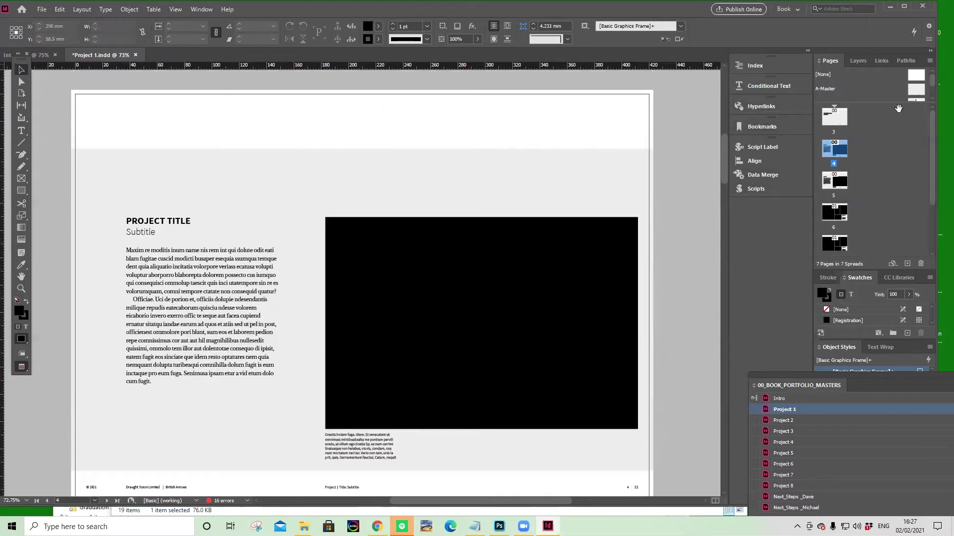
Step: Expand the list of master pages in Project 1 and open A-Master
{"action": "left_click_drag", "start_coordinate": [890, 101], "coordinate": [848, 223]}
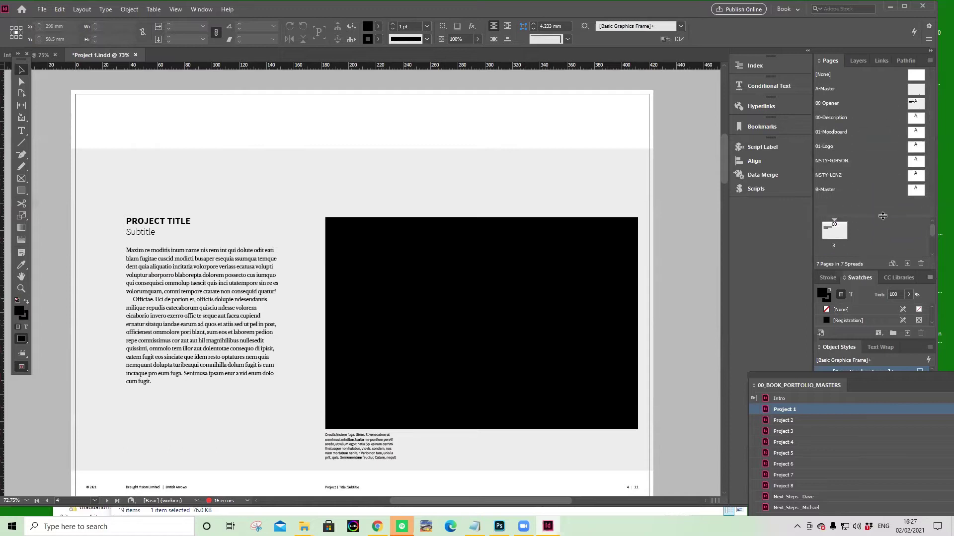
{"action": "double_click", "coordinate": [917, 90]}
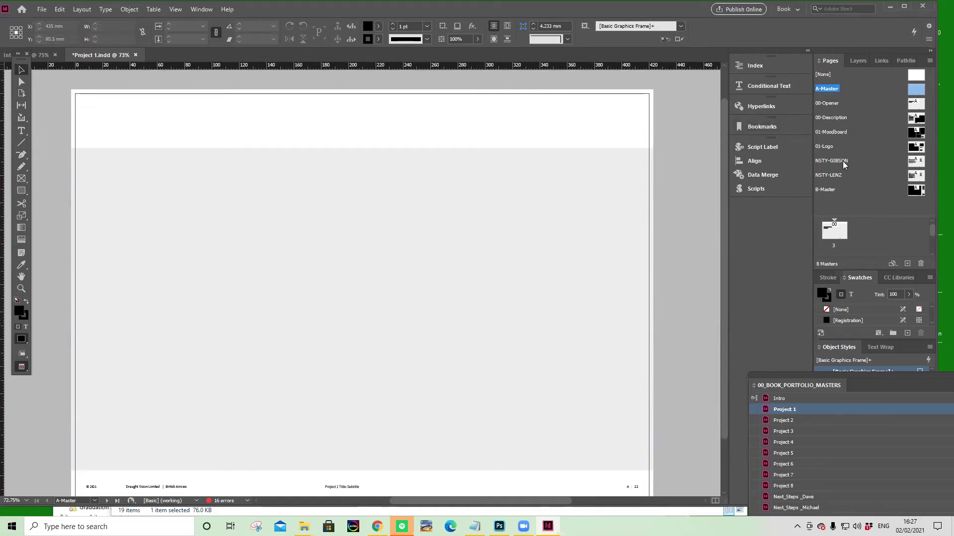
{"action": "left_click", "coordinate": [842, 107]}
{"action": "double_click", "coordinate": [835, 95]}
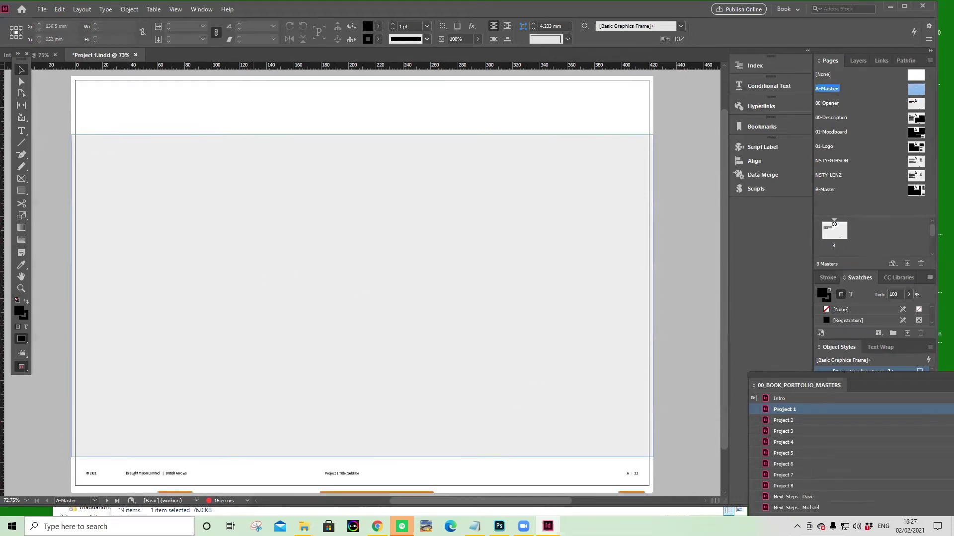
Step: Inspect the grey background frame and the footer frame on A-Master by selecting each
{"action": "left_click", "coordinate": [629, 228]}
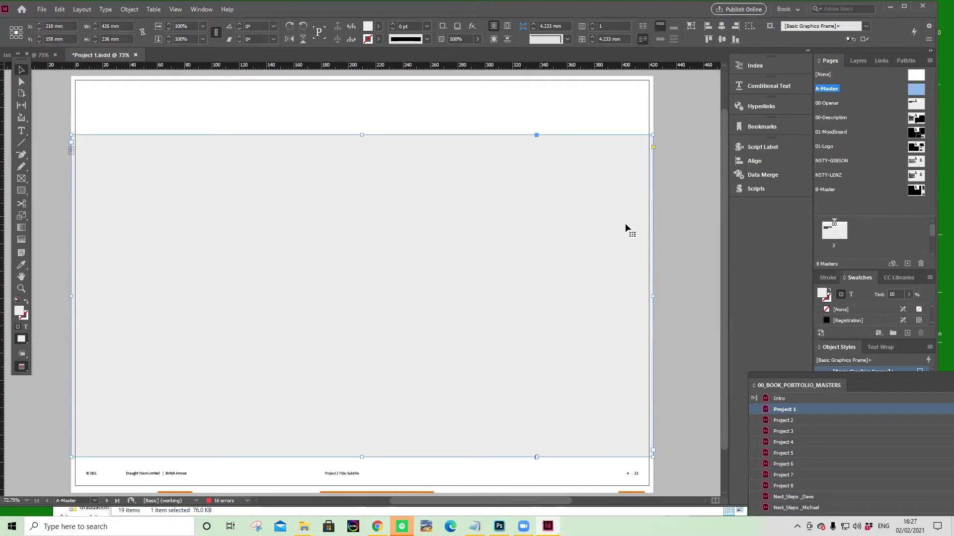
{"action": "left_click", "coordinate": [679, 312]}
{"action": "left_click", "coordinate": [94, 472]}
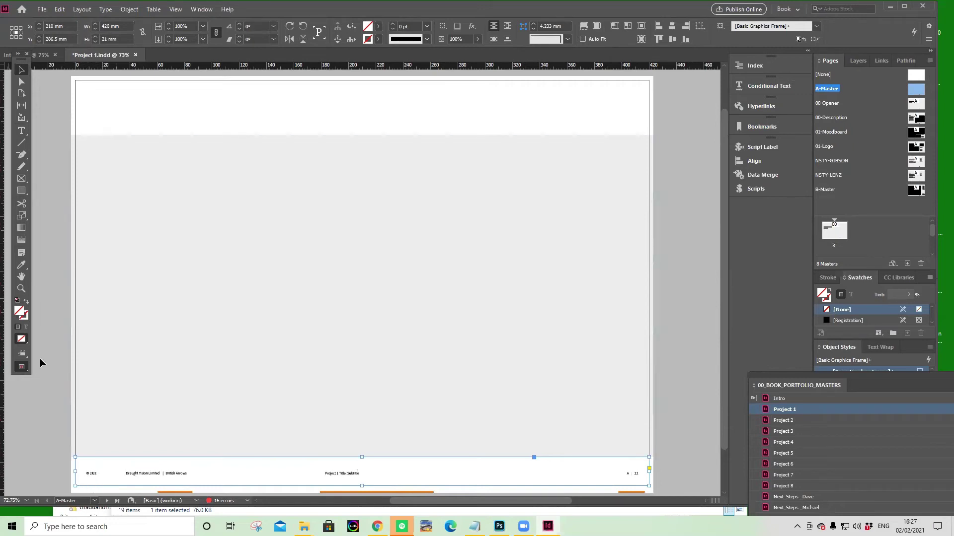
Step: Zoom in on the start of the A-Master footer and set the display performance to high quality
{"action": "left_click", "coordinate": [21, 288]}
{"action": "left_click_drag", "start_coordinate": [63, 455], "coordinate": [171, 488]}
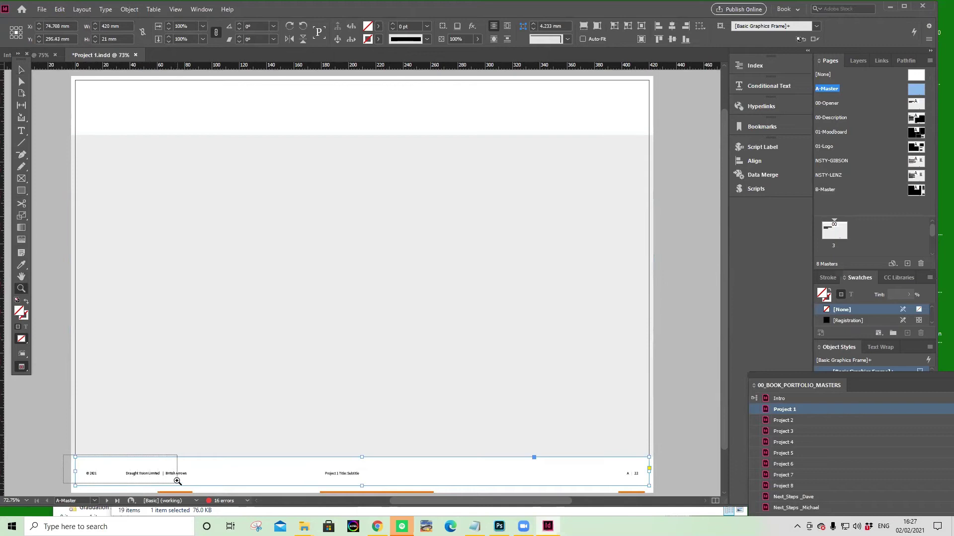
{"action": "left_click", "coordinate": [177, 9]}
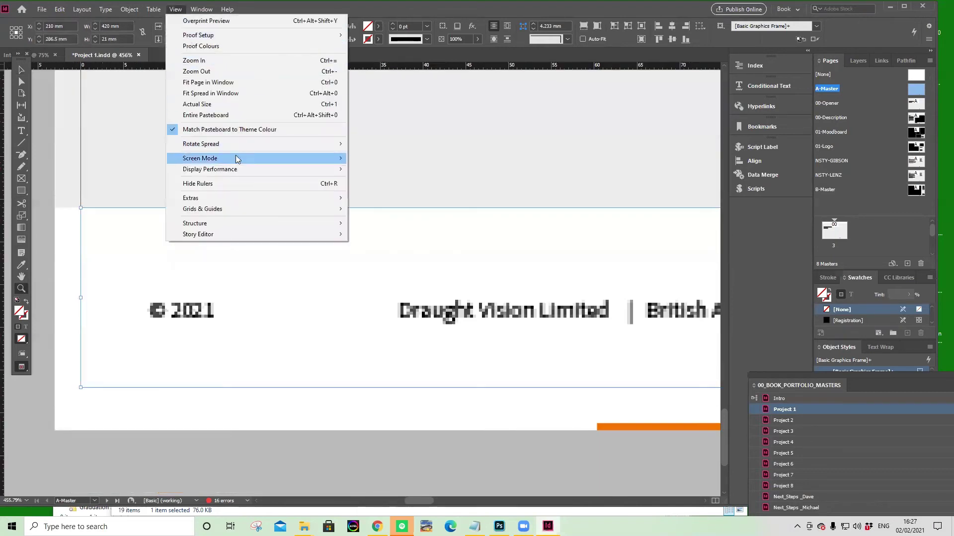
{"action": "mouse_move", "coordinate": [239, 169]}
{"action": "left_click", "coordinate": [413, 192]}
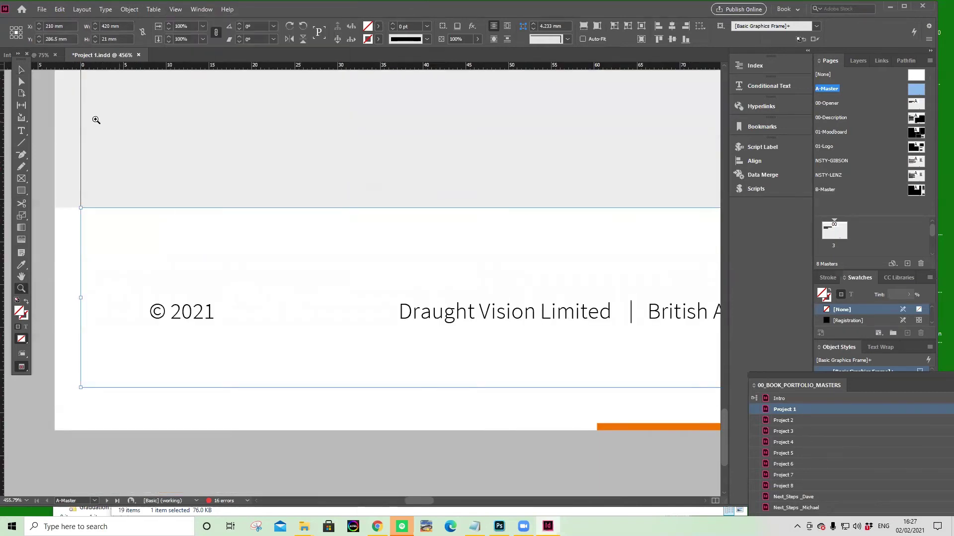
Step: Examine the copyright, company and client text in the A-Master footer and select the project title frame beside it
{"action": "left_click", "coordinate": [21, 69]}
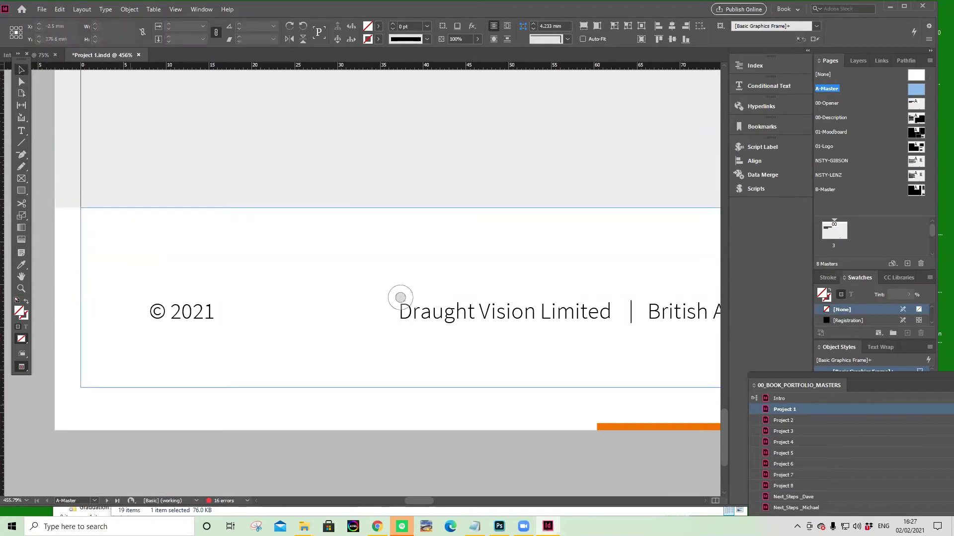
{"action": "left_click", "coordinate": [419, 428]}
{"action": "key", "text": "ctrl+minus"}
{"action": "left_click", "coordinate": [417, 296]}
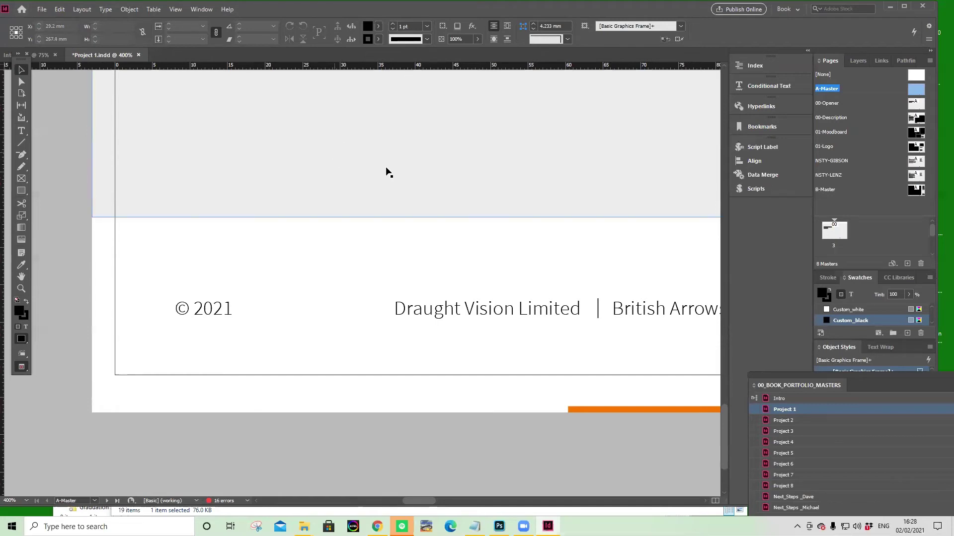
{"action": "left_click", "coordinate": [417, 296]}
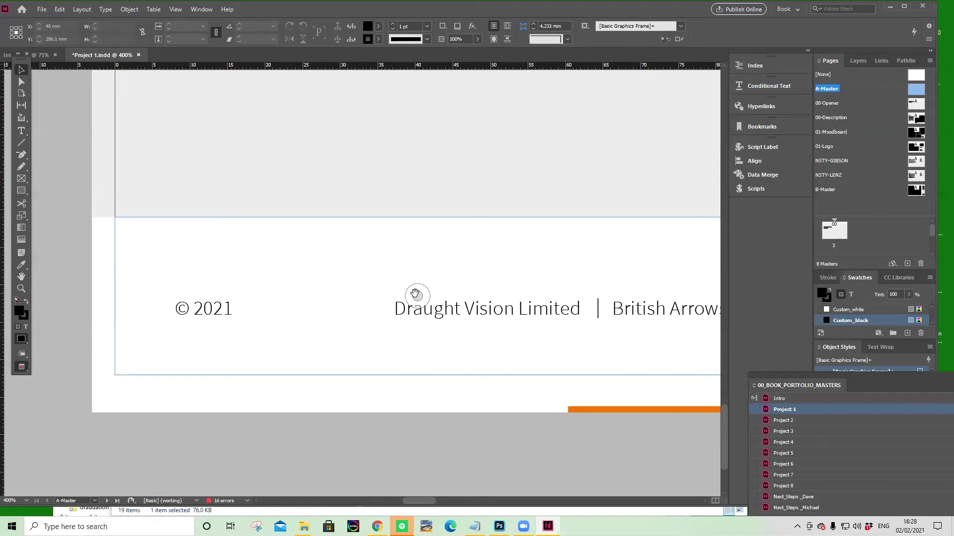
{"action": "key", "text": "ctrl+minus"}
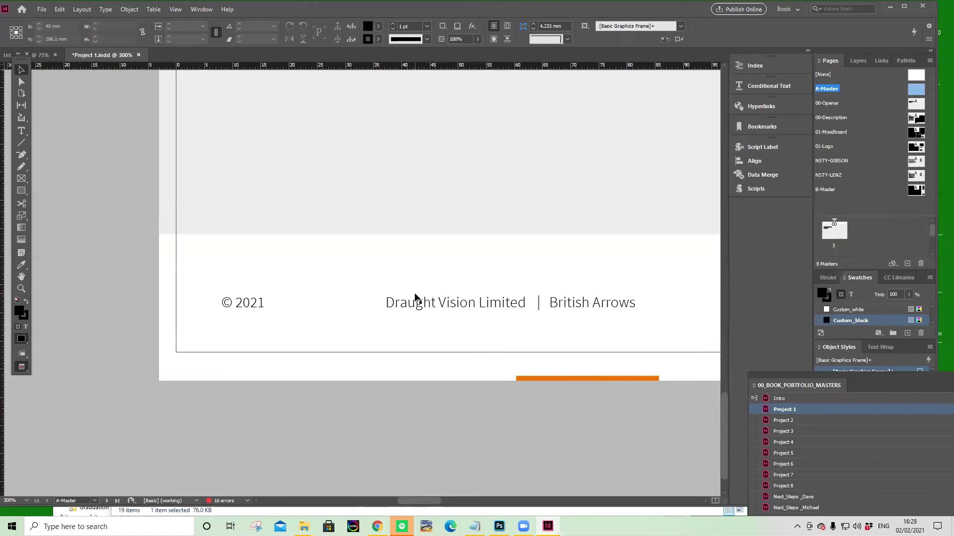
{"action": "left_click_drag", "start_coordinate": [524, 277], "coordinate": [359, 269]}
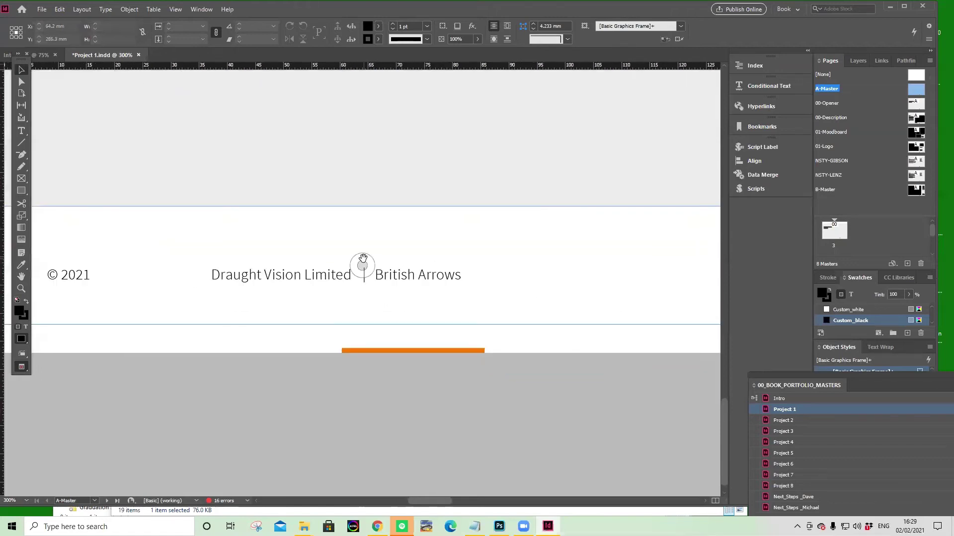
{"action": "key", "text": "ctrl+minus"}
{"action": "key", "text": "ctrl+minus"}
{"action": "left_click_drag", "start_coordinate": [562, 313], "coordinate": [300, 303]}
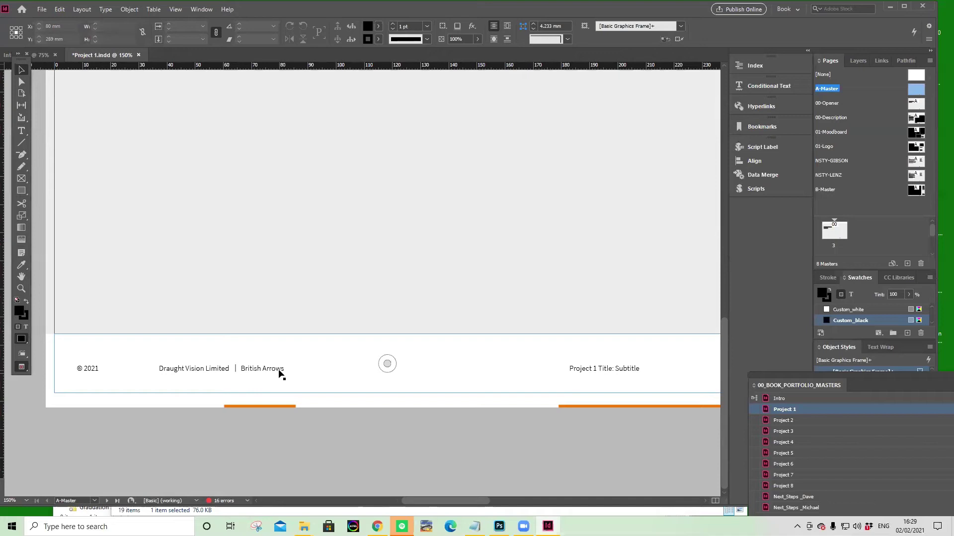
{"action": "left_click", "coordinate": [619, 367]}
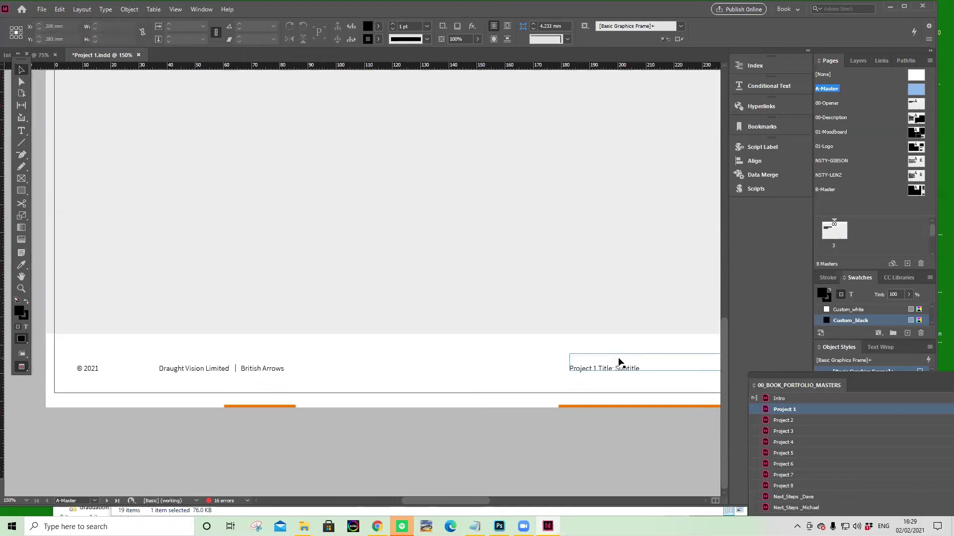
Step: Select the page number frame at the end of the A-Master footer and look up the special-character markers, including Current Page Number
{"action": "scroll", "coordinate": [611, 334], "scroll_direction": "right", "scroll_amount": 3}
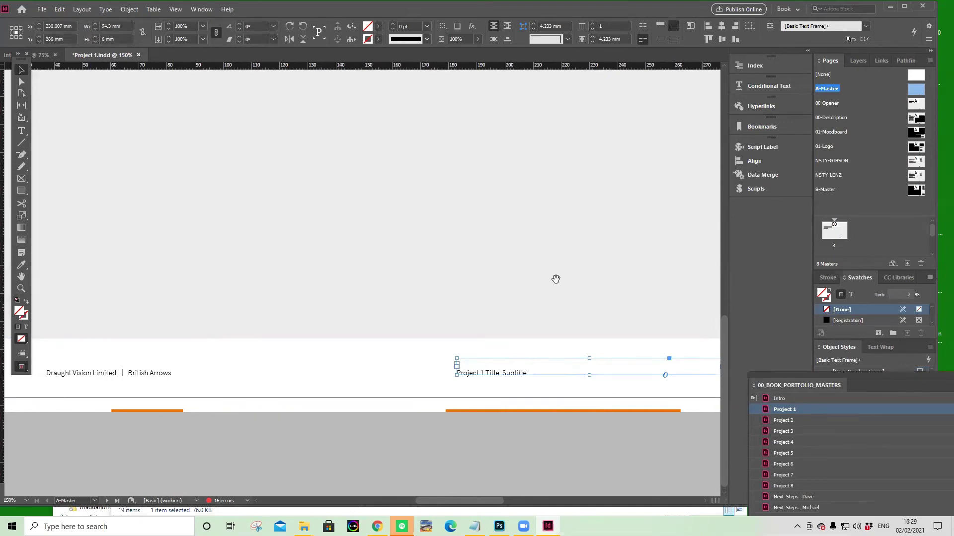
{"action": "scroll", "coordinate": [226, 205], "scroll_direction": "right", "scroll_amount": 12}
{"action": "scroll", "coordinate": [396, 266], "scroll_direction": "right", "scroll_amount": 2}
{"action": "key", "text": "z"}
{"action": "left_click_drag", "start_coordinate": [353, 311], "coordinate": [555, 418]}
{"action": "left_click", "coordinate": [23, 71]}
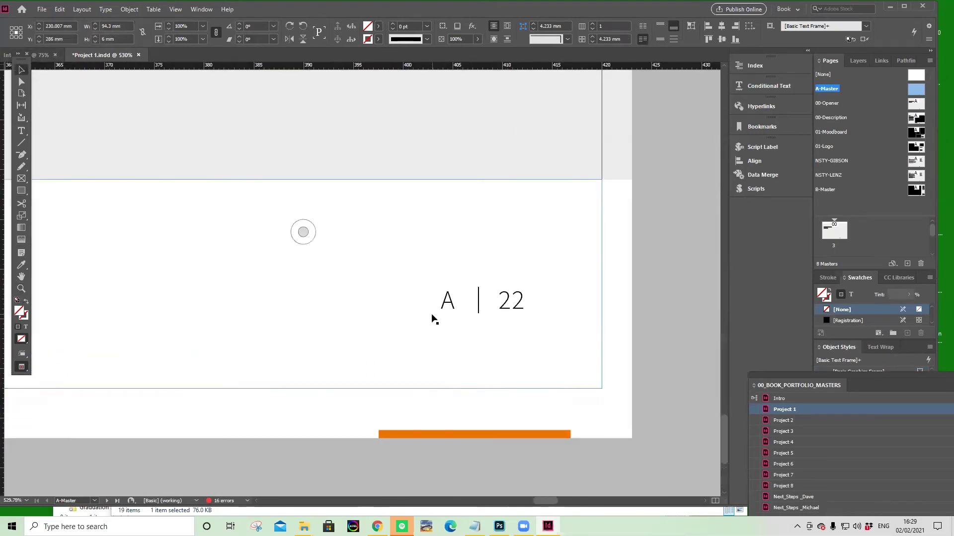
{"action": "left_click", "coordinate": [442, 302]}
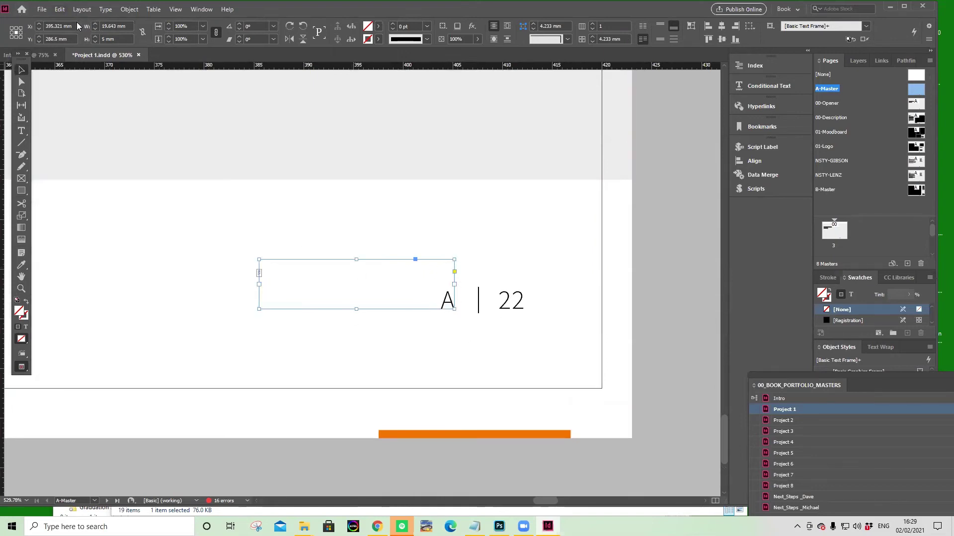
{"action": "left_click", "coordinate": [106, 9]}
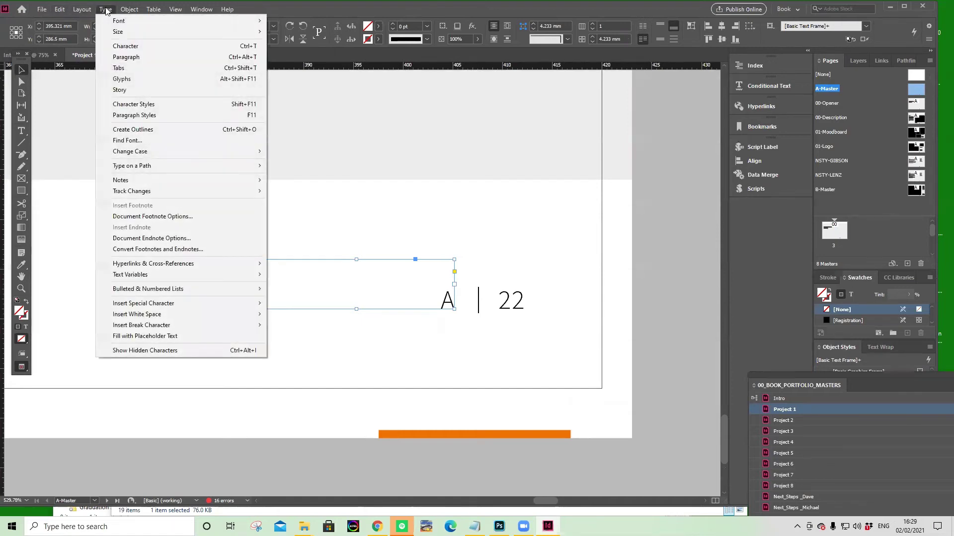
{"action": "mouse_move", "coordinate": [146, 302]}
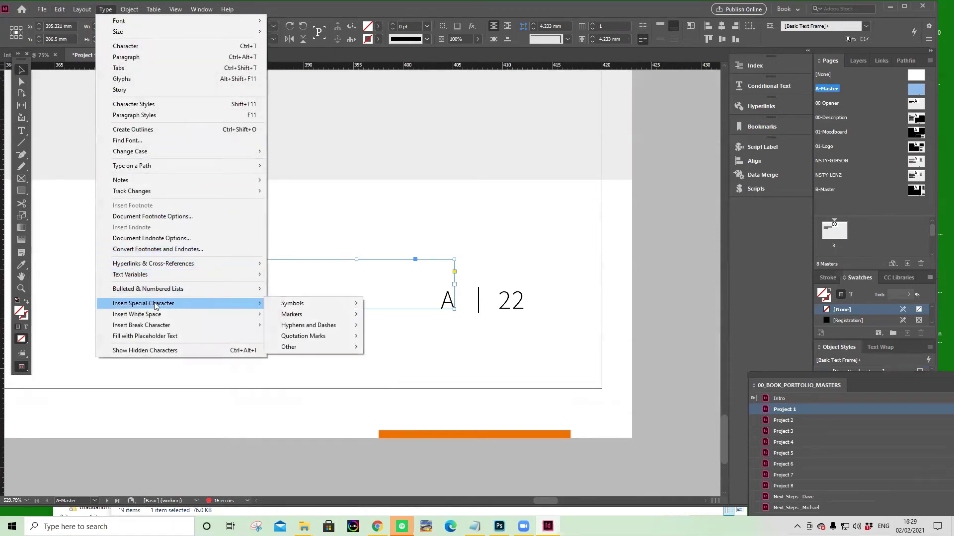
{"action": "mouse_move", "coordinate": [317, 316]}
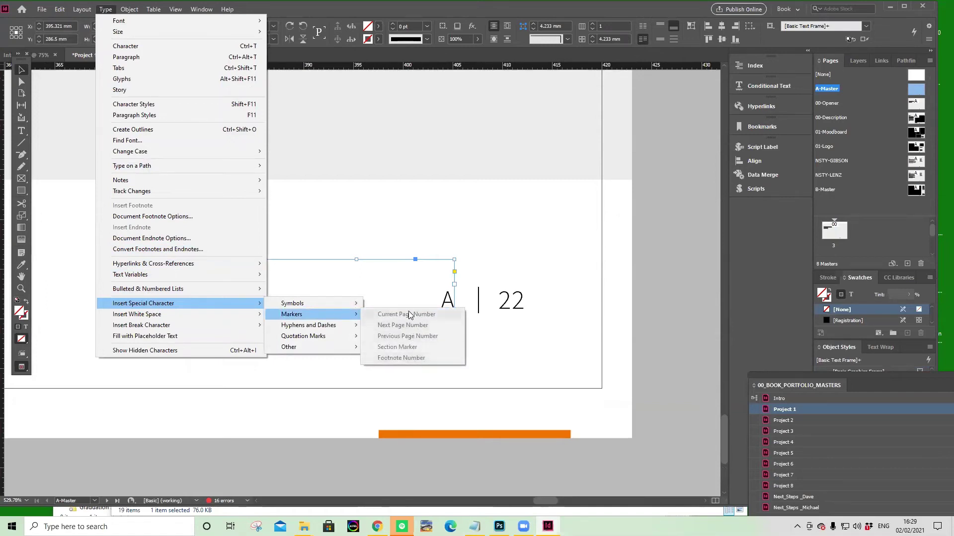
{"action": "left_click", "coordinate": [687, 273]}
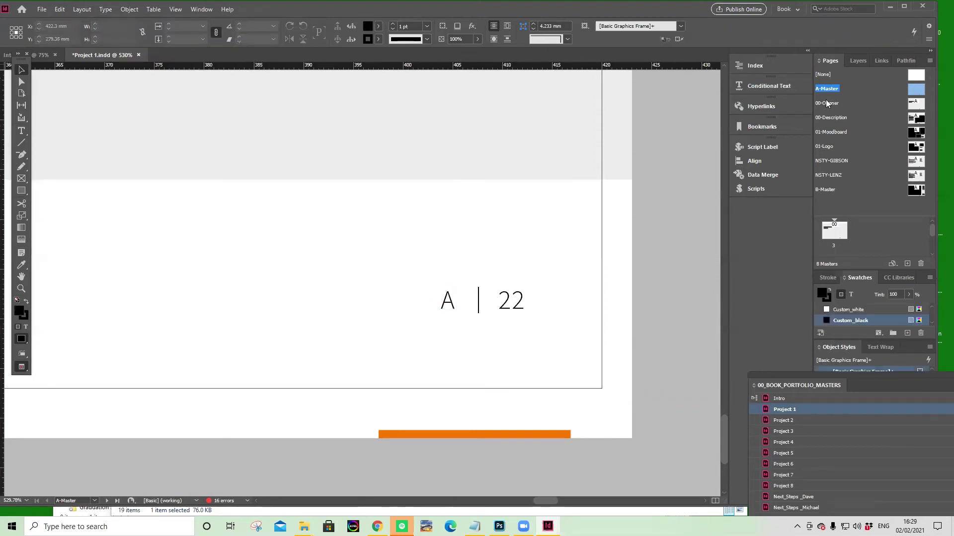
Step: Enlarge the document pages list and open pages 3, 4 and 5 in turn to compare their footer page numbers
{"action": "left_click_drag", "start_coordinate": [873, 217], "coordinate": [869, 149]}
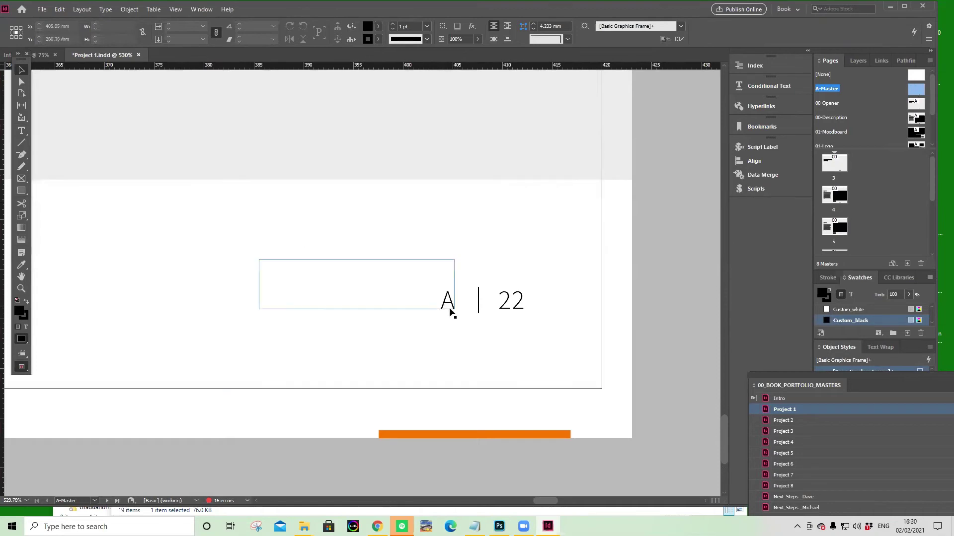
{"action": "double_click", "coordinate": [838, 165]}
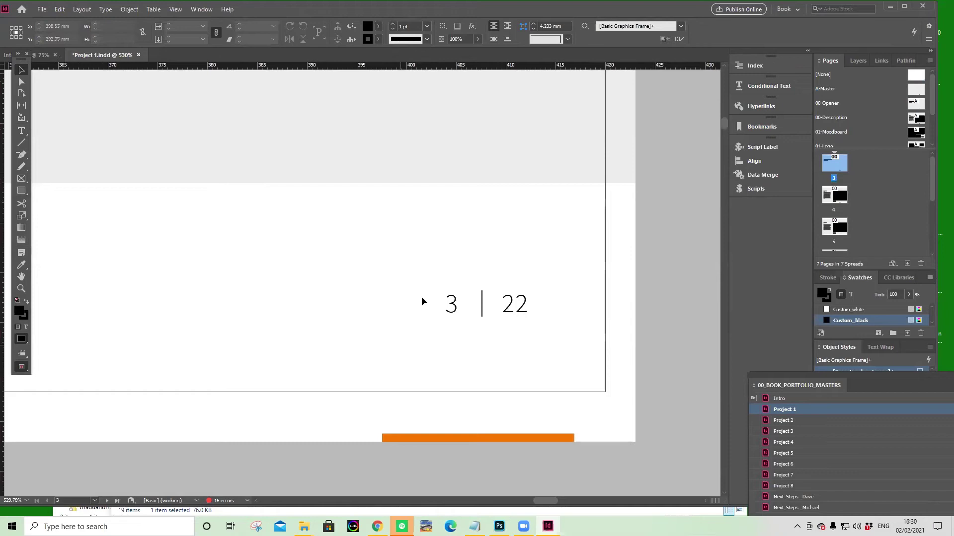
{"action": "double_click", "coordinate": [836, 196]}
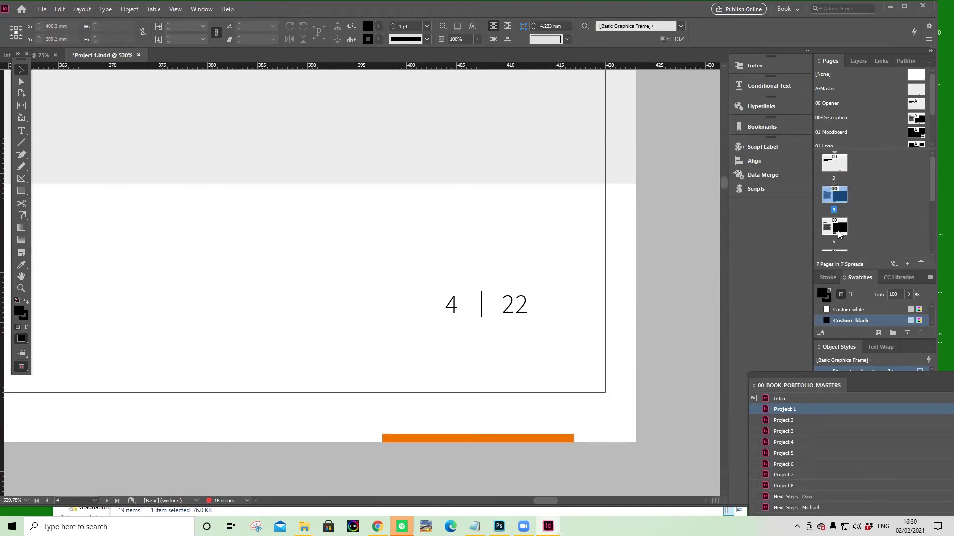
{"action": "double_click", "coordinate": [840, 230]}
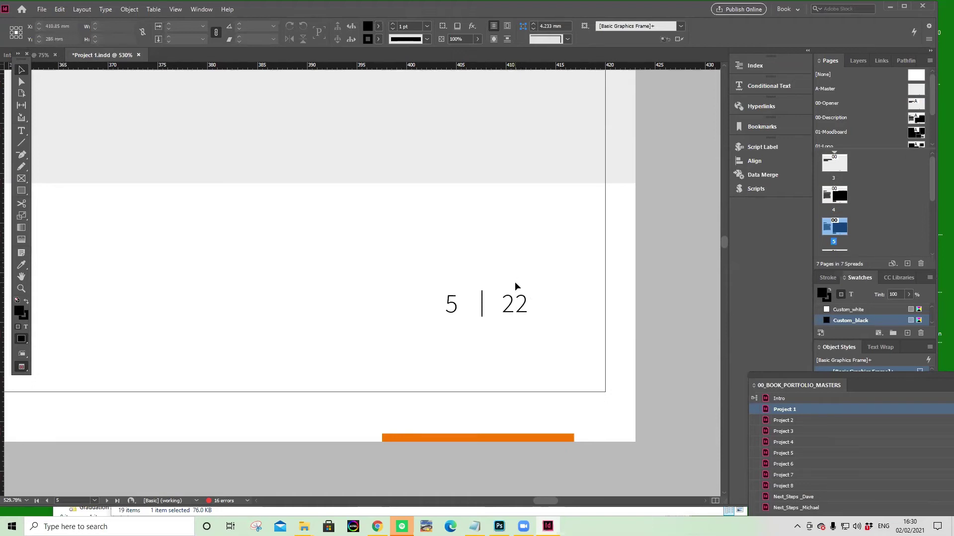
Step: Examine the whole footer of page 5, from the copyright text past the project title to the page number
{"action": "key", "text": "ctrl+minus"}
{"action": "key", "text": "ctrl+minus"}
{"action": "key", "text": "ctrl+minus"}
{"action": "key", "text": "ctrl+minus"}
{"action": "key", "text": "ctrl+minus"}
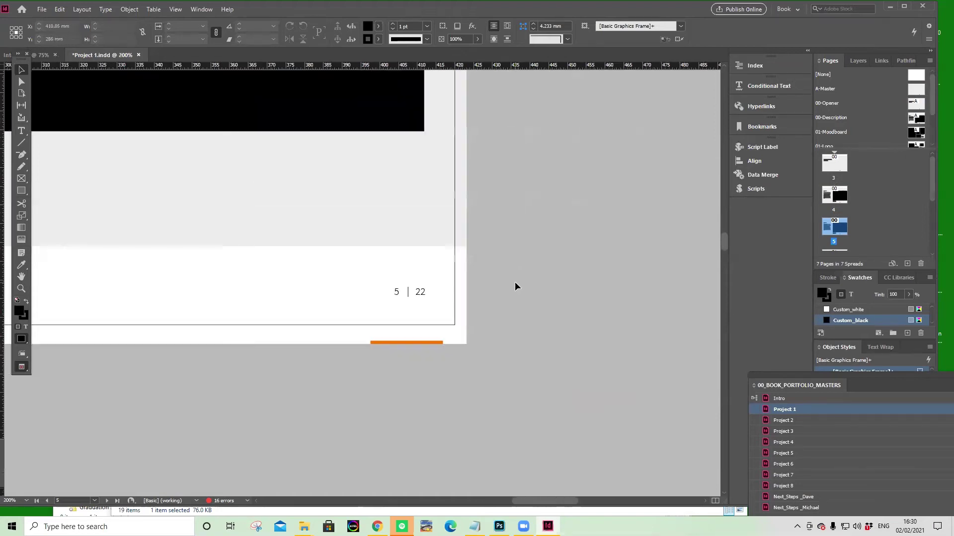
{"action": "left_click_drag", "start_coordinate": [36, 349], "coordinate": [549, 369]}
{"action": "left_click_drag", "start_coordinate": [202, 368], "coordinate": [456, 304]}
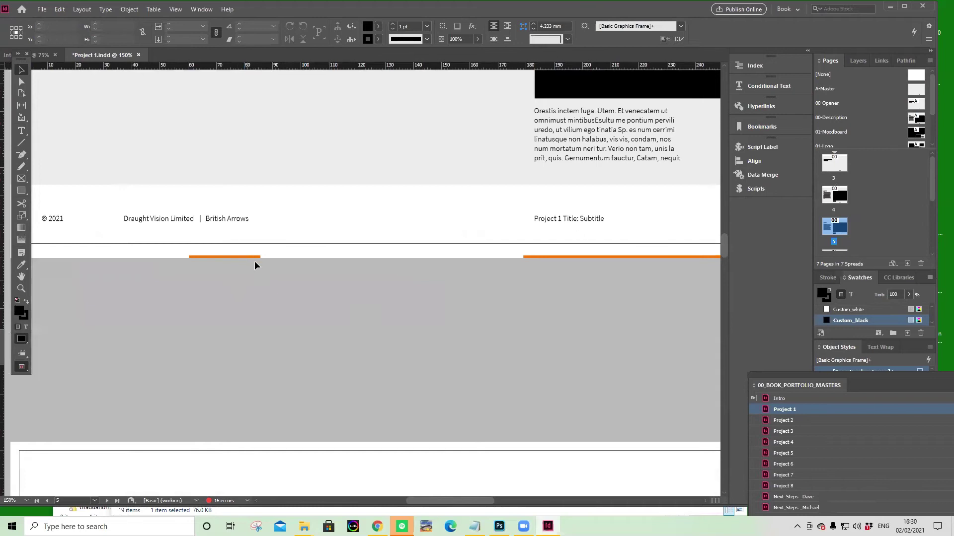
{"action": "scroll", "coordinate": [234, 263], "scroll_direction": "right", "scroll_amount": 5}
{"action": "scroll", "coordinate": [233, 273], "scroll_direction": "left", "scroll_amount": 4}
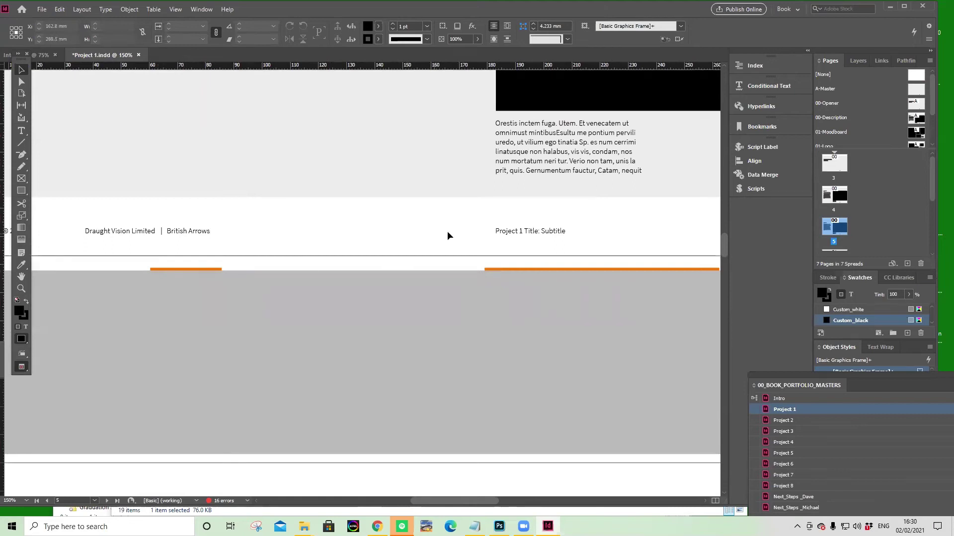
{"action": "left_click_drag", "start_coordinate": [553, 219], "coordinate": [300, 319]}
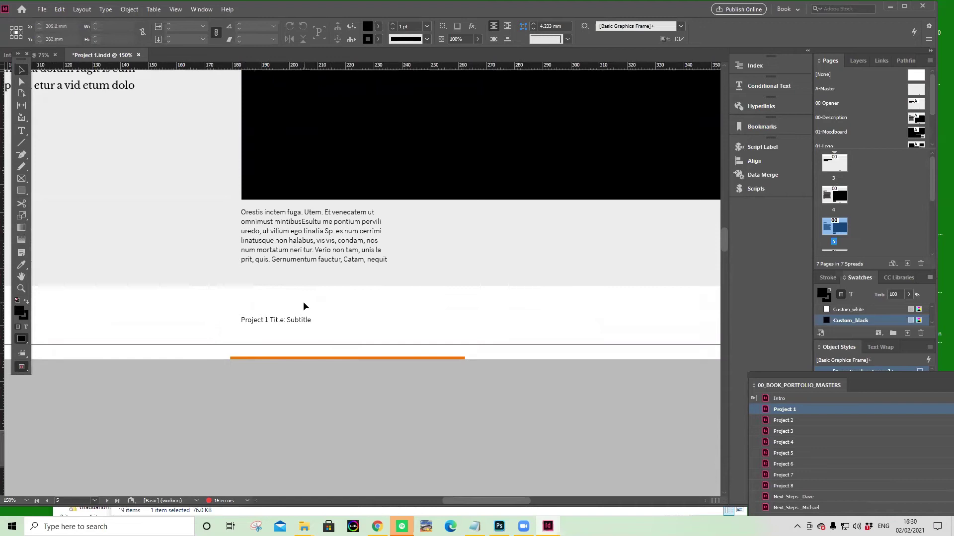
{"action": "scroll", "coordinate": [426, 325], "scroll_direction": "right", "scroll_amount": 5}
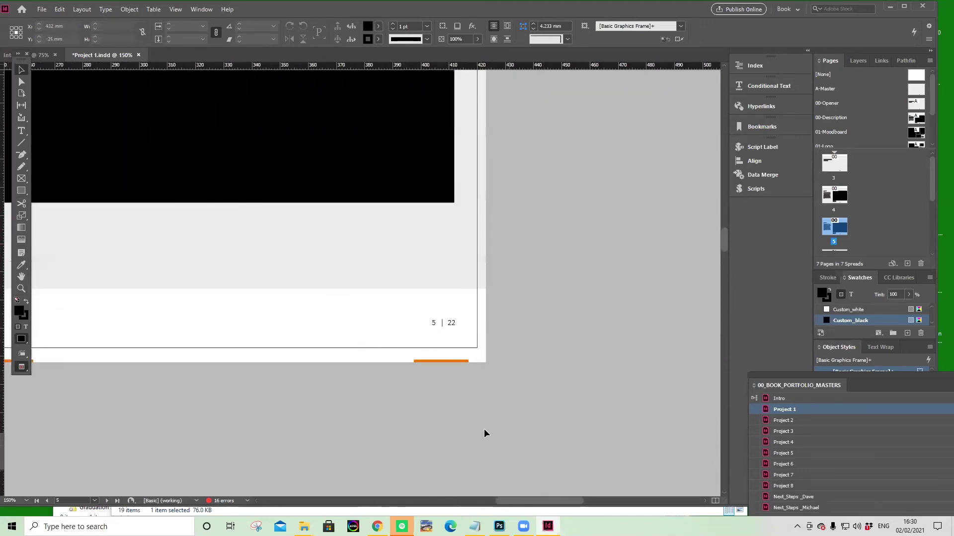
Step: Look over the document's spreads and open the 00-Opener master to view its project title and subtitle layout
{"action": "scroll", "coordinate": [484, 428], "scroll_direction": "down", "scroll_amount": 3}
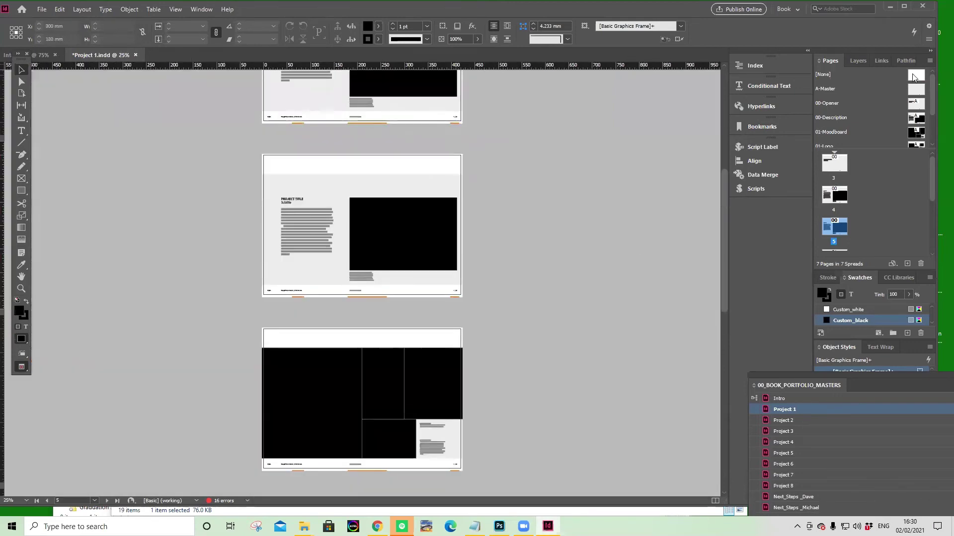
{"action": "scroll", "coordinate": [508, 253], "scroll_direction": "up", "scroll_amount": 2}
{"action": "scroll", "coordinate": [507, 254], "scroll_direction": "up", "scroll_amount": 2}
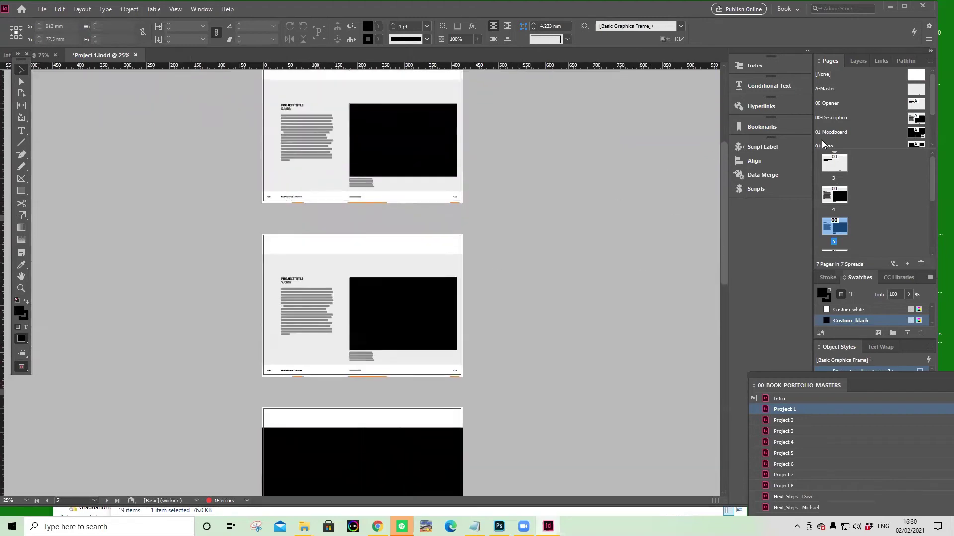
{"action": "double_click", "coordinate": [919, 105]}
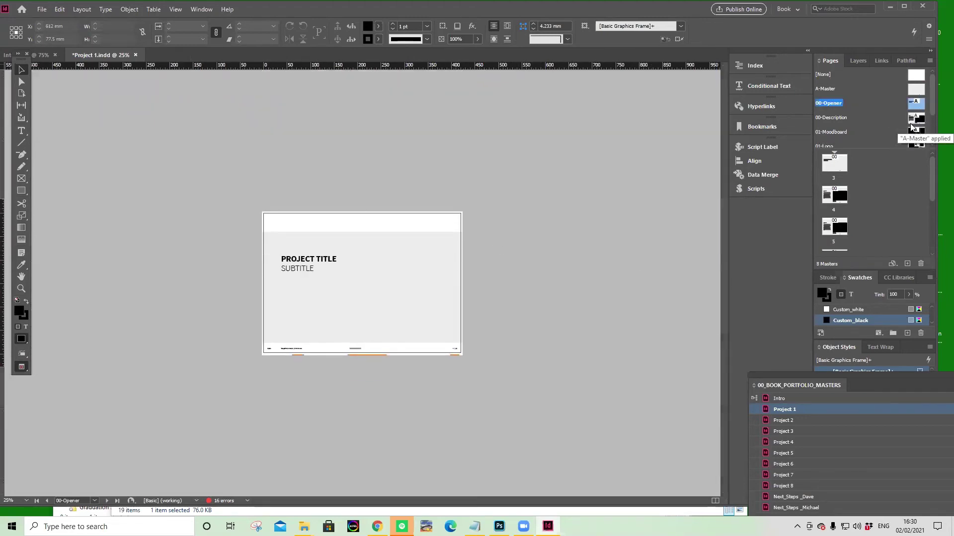
{"action": "key", "text": "ctrl+equal"}
{"action": "key", "text": "ctrl+equal"}
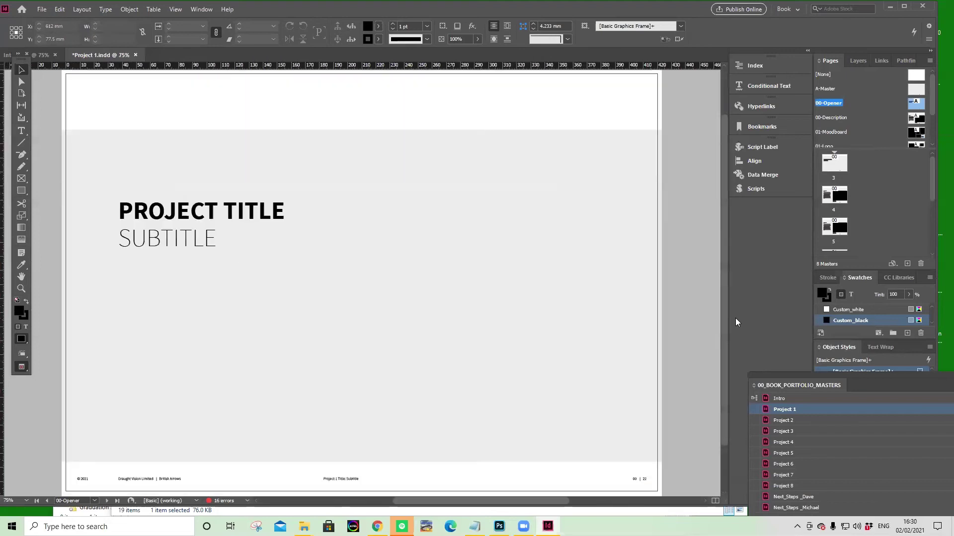
Step: Review the Master Options of 00-Opener, including its prefix and the master it is based on
{"action": "right_click", "coordinate": [919, 104]}
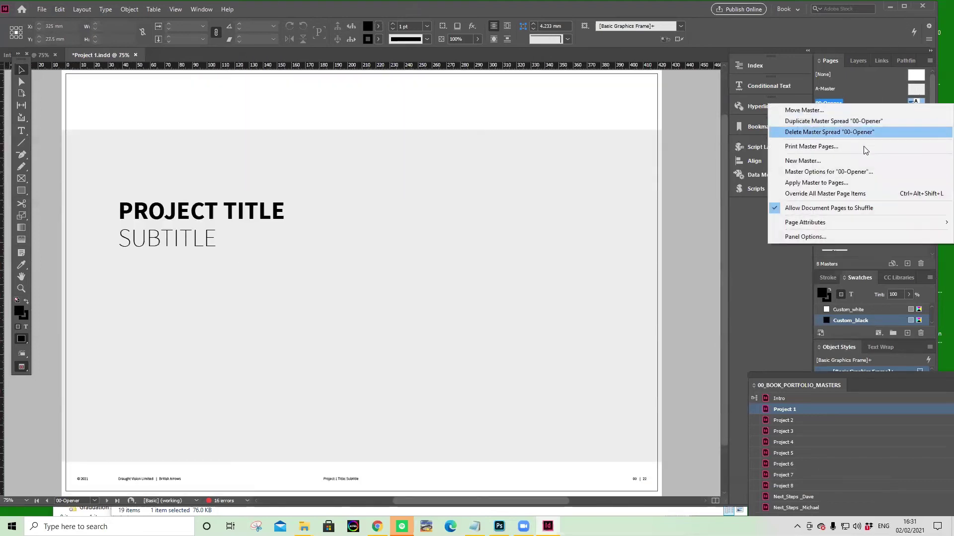
{"action": "left_click", "coordinate": [829, 172]}
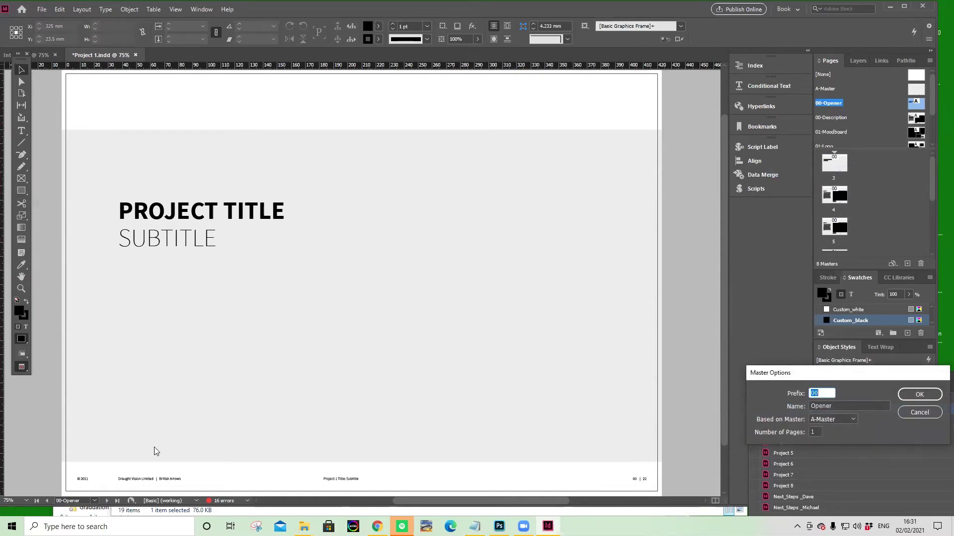
{"action": "left_click", "coordinate": [919, 413]}
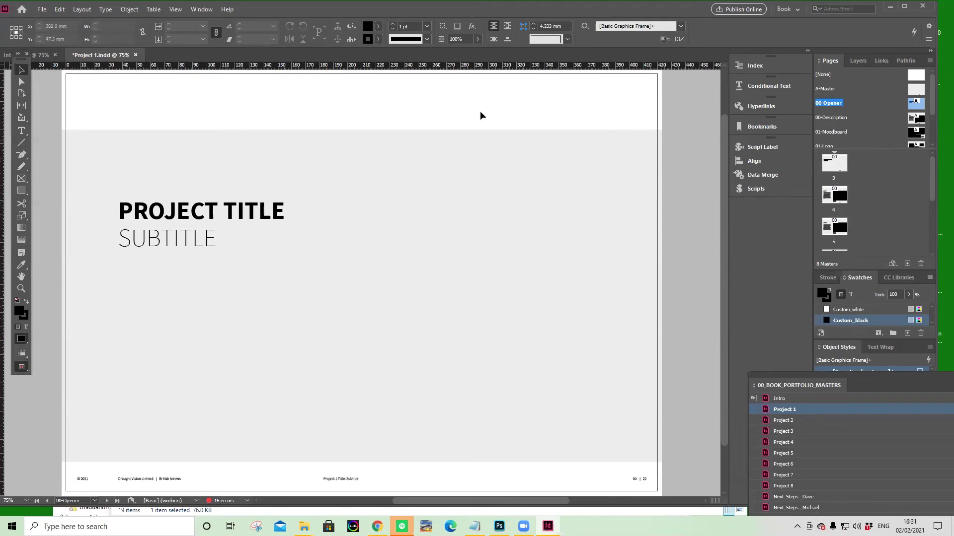
Step: Open page 4 and look through the thumbnails of the remaining pages up to page 9
{"action": "double_click", "coordinate": [834, 196]}
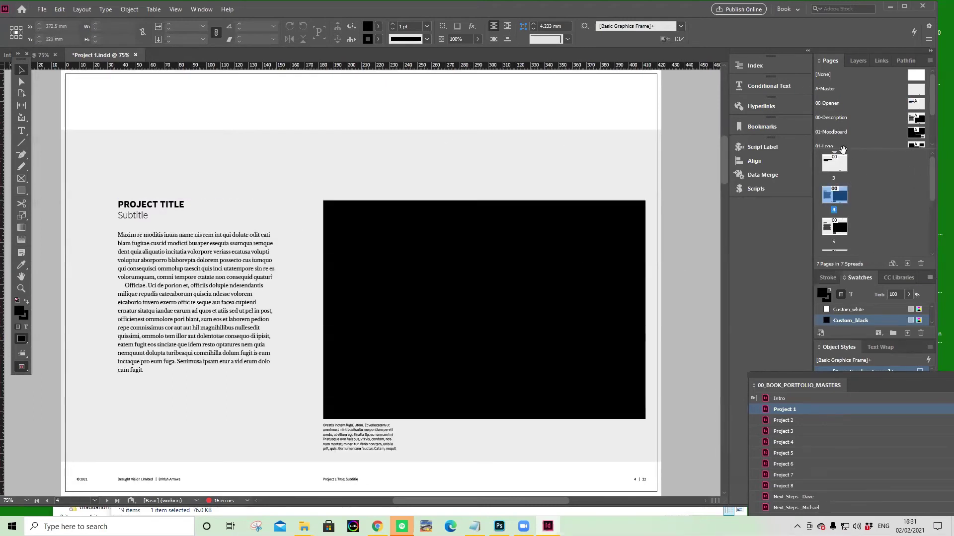
{"action": "left_click_drag", "start_coordinate": [930, 187], "coordinate": [933, 220]}
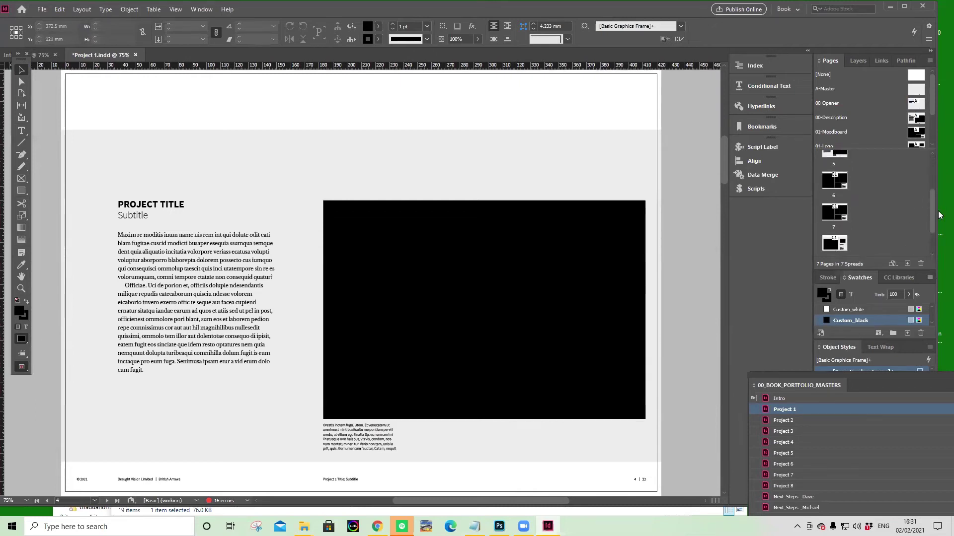
{"action": "scroll", "coordinate": [932, 222], "scroll_direction": "down", "scroll_amount": 1}
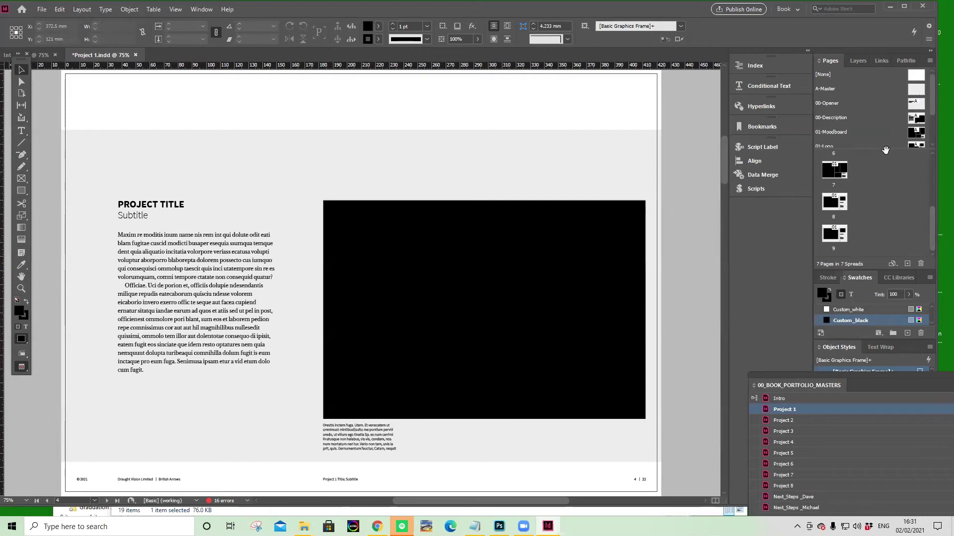
Step: Enlarge the master pages list and insert a page based on the second NSTY contact master after page 8
{"action": "left_click_drag", "start_coordinate": [885, 150], "coordinate": [889, 235]}
{"action": "left_click_drag", "start_coordinate": [897, 188], "coordinate": [849, 241]}
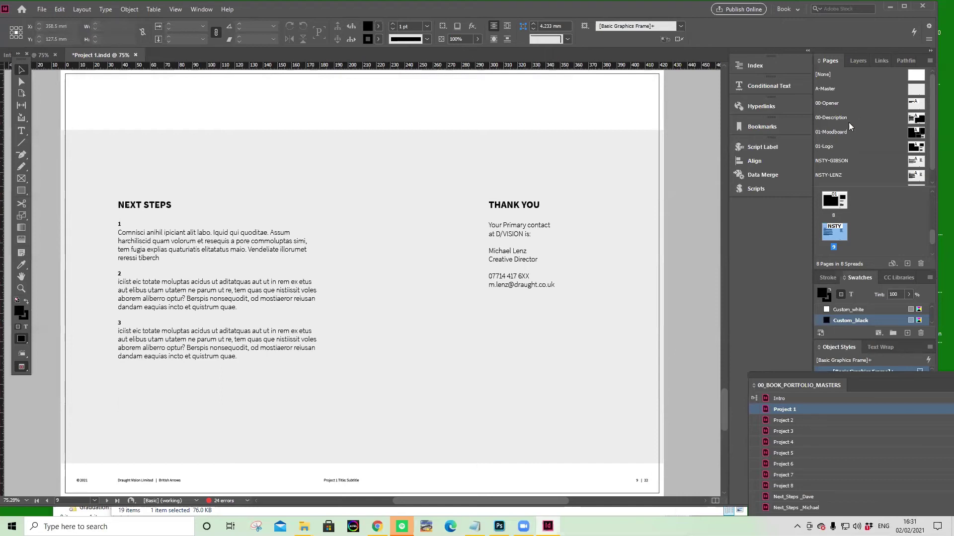
Step: Look through the layouts of the 00-Opener, 00-Description, 01-Moodboard, 01-Logo and first NSTY contact masters
{"action": "left_click", "coordinate": [915, 137]}
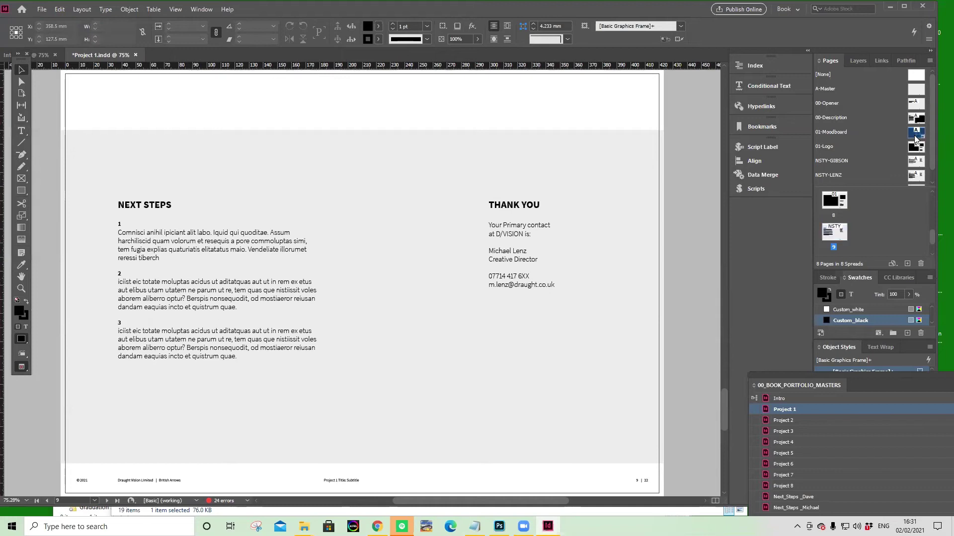
{"action": "double_click", "coordinate": [917, 105]}
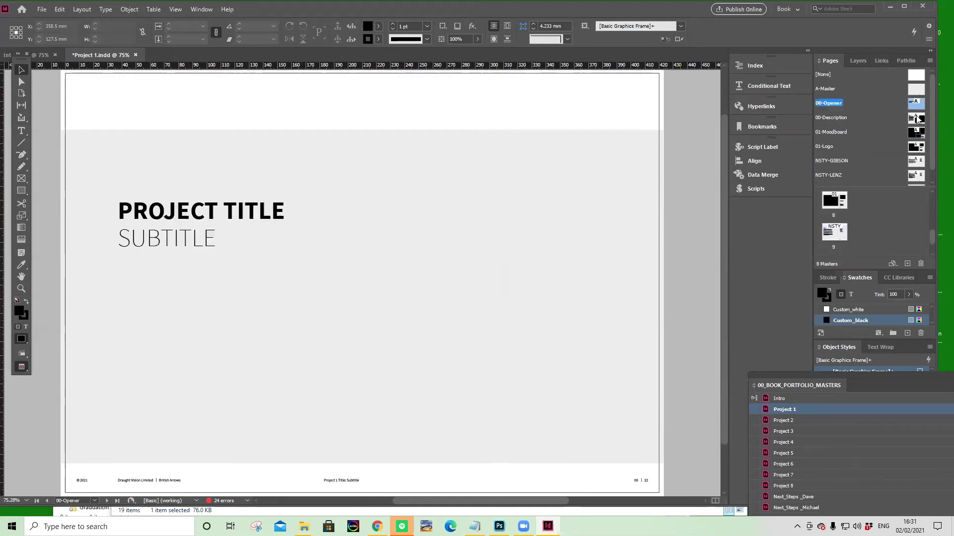
{"action": "double_click", "coordinate": [917, 121]}
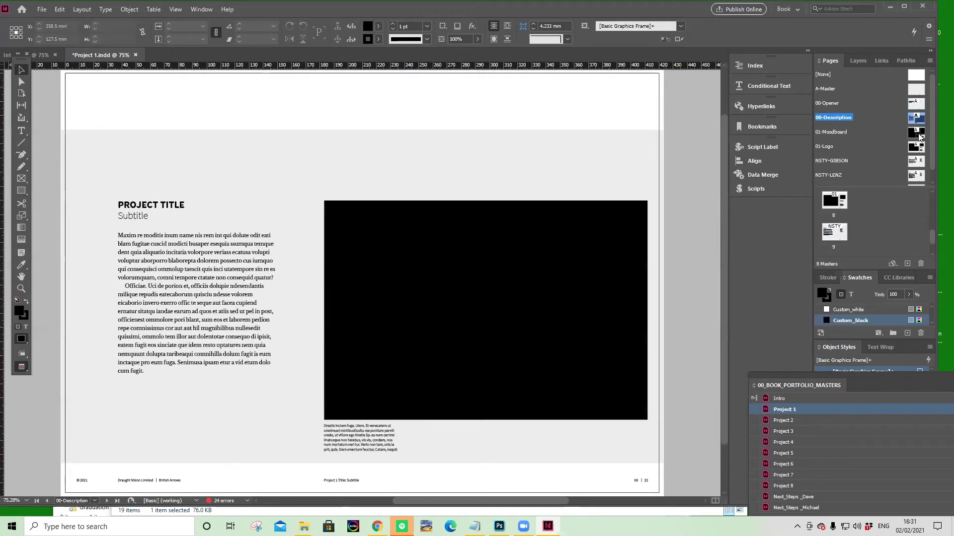
{"action": "double_click", "coordinate": [917, 133]}
{"action": "double_click", "coordinate": [917, 148]}
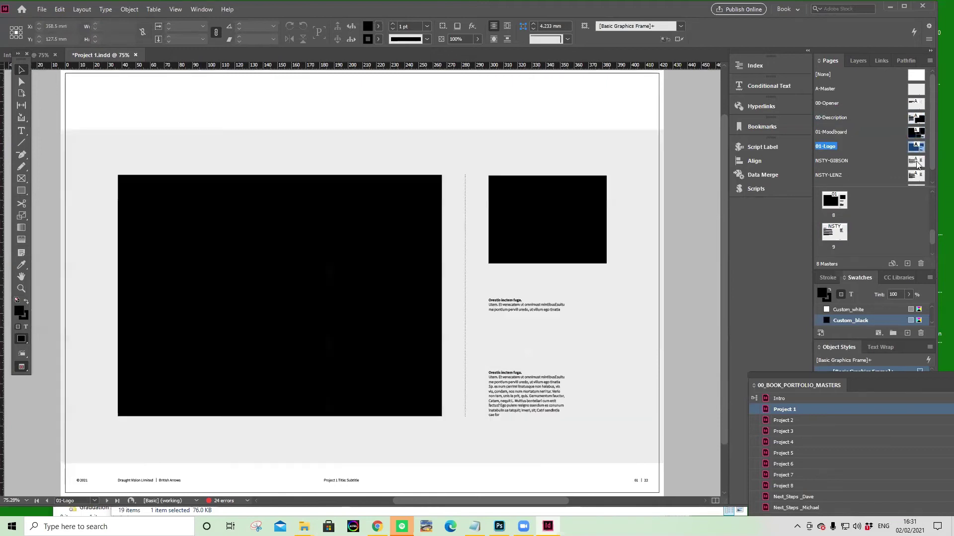
{"action": "double_click", "coordinate": [916, 162]}
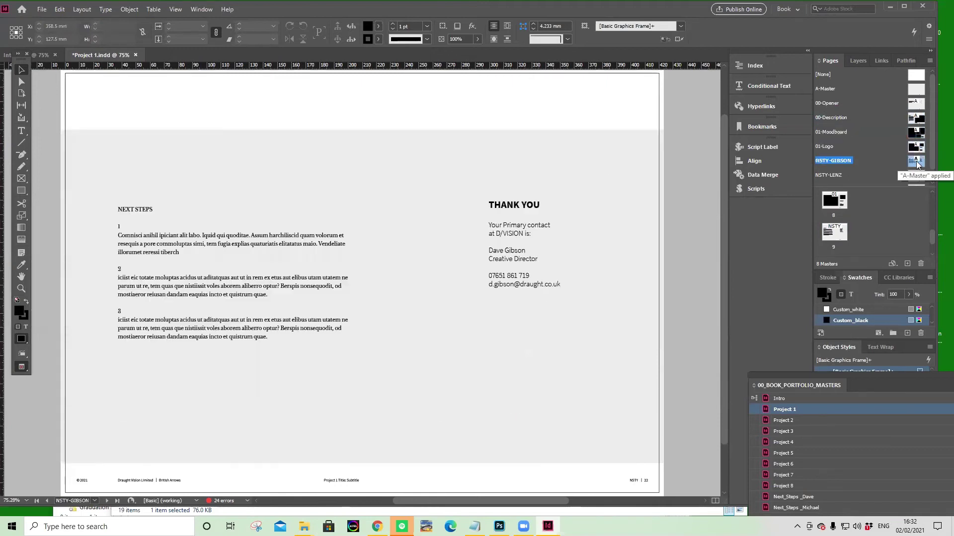
{"action": "double_click", "coordinate": [917, 132]}
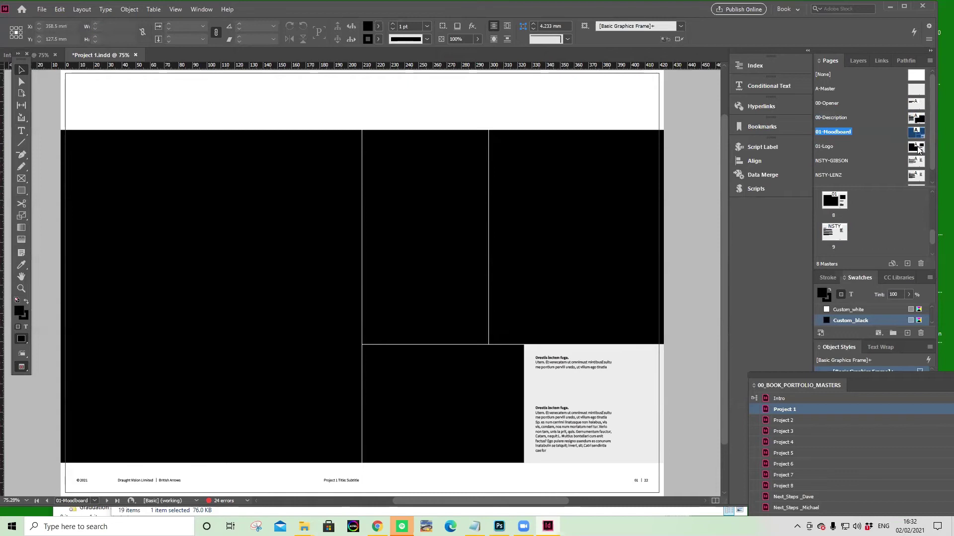
{"action": "double_click", "coordinate": [917, 148]}
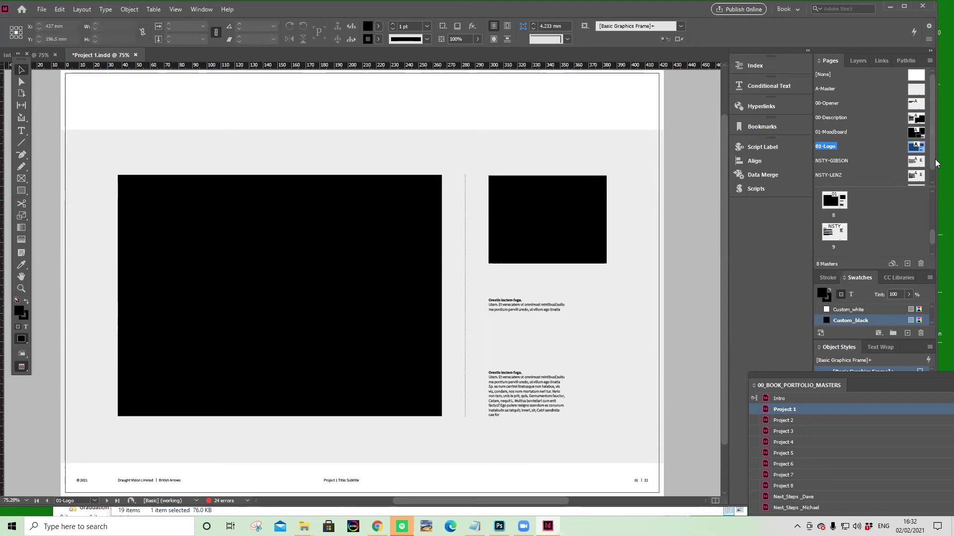
Step: Check the 01-Logo master with its guides and grid shown, and review the document list of the 00_BOOK_PORTFOLIO_MASTERS book
{"action": "scroll", "coordinate": [934, 159], "scroll_direction": "down", "scroll_amount": 1}
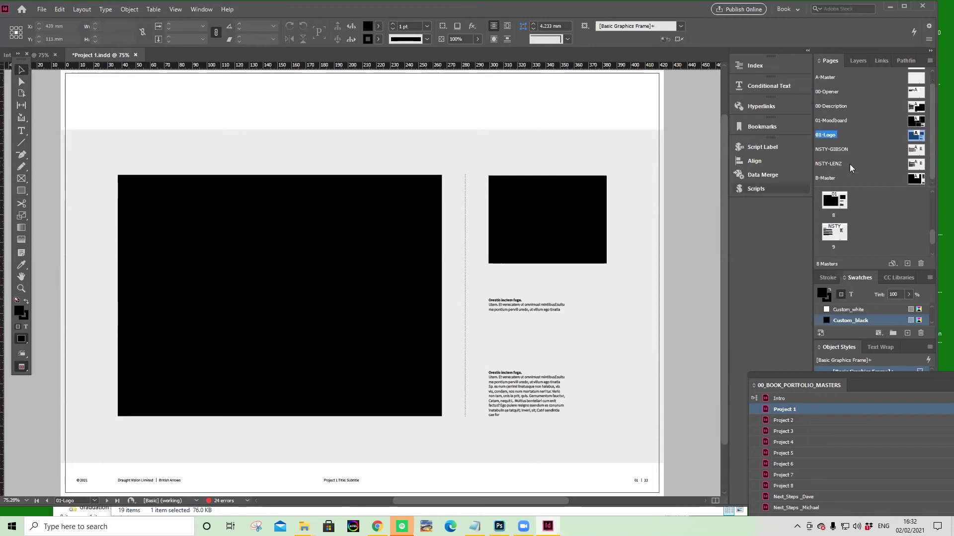
{"action": "key", "text": "w"}
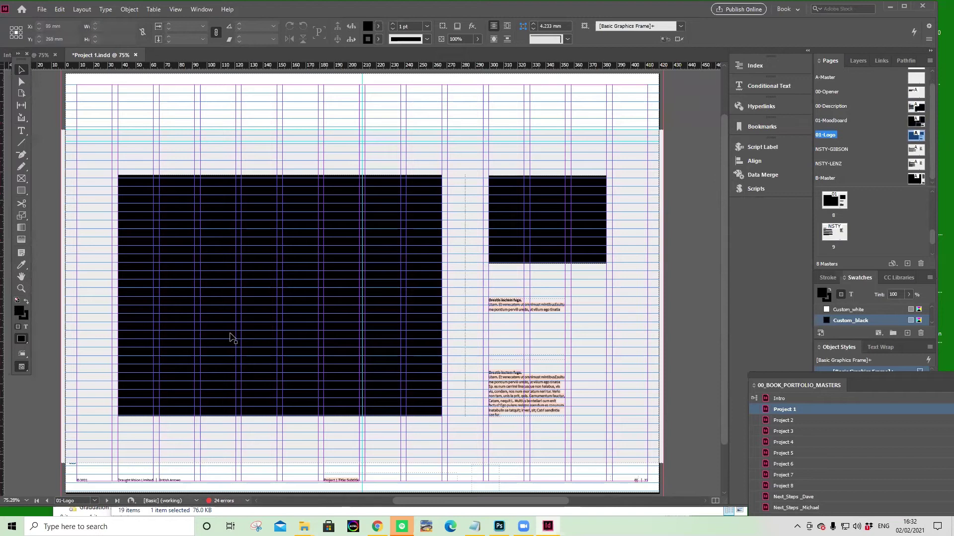
{"action": "key", "text": "w"}
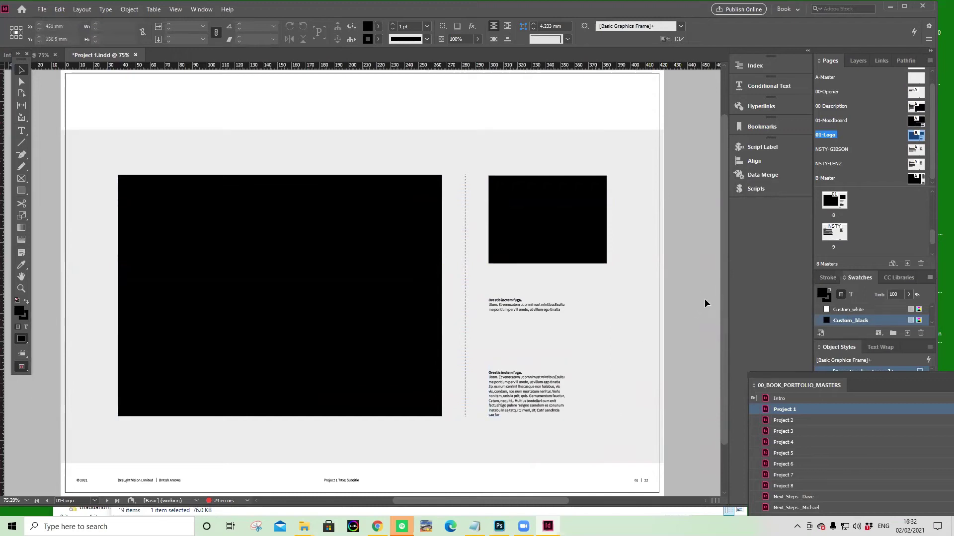
{"action": "left_click_drag", "start_coordinate": [800, 375], "coordinate": [456, 119]}
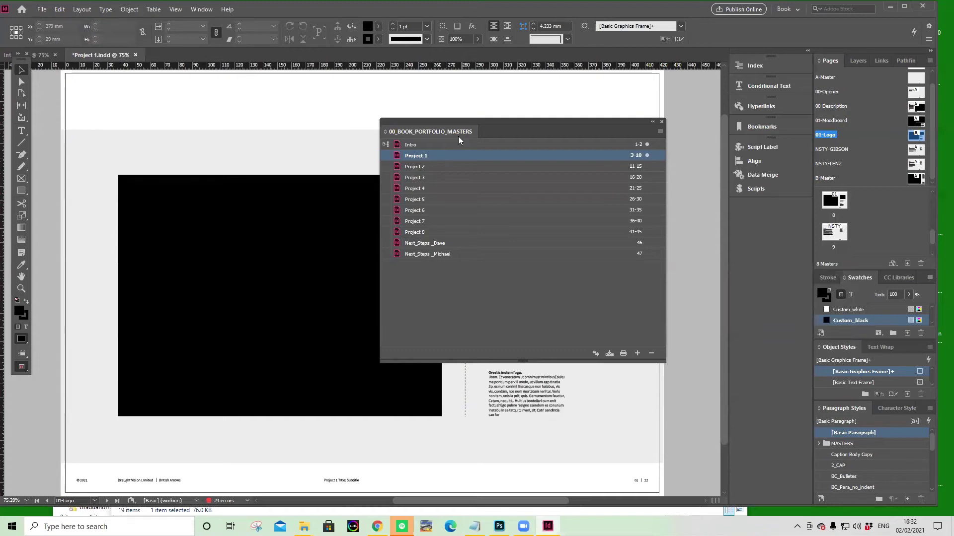
{"action": "left_click_drag", "start_coordinate": [491, 121], "coordinate": [790, 210]}
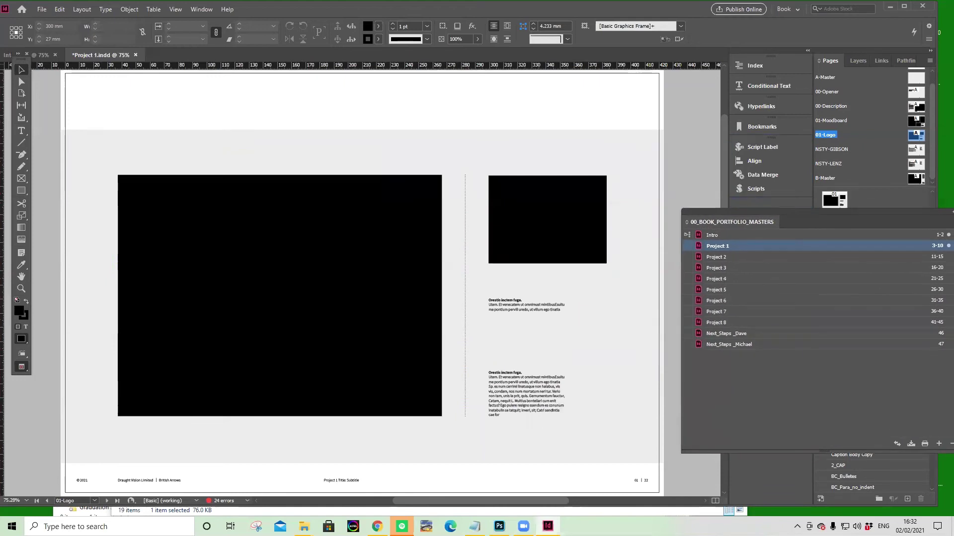
Step: Switch to File Explorer and open the A3 - SCREEN - CONVERTER document from the Print to Screen Converter Demo folder
{"action": "left_click", "coordinate": [890, 6]}
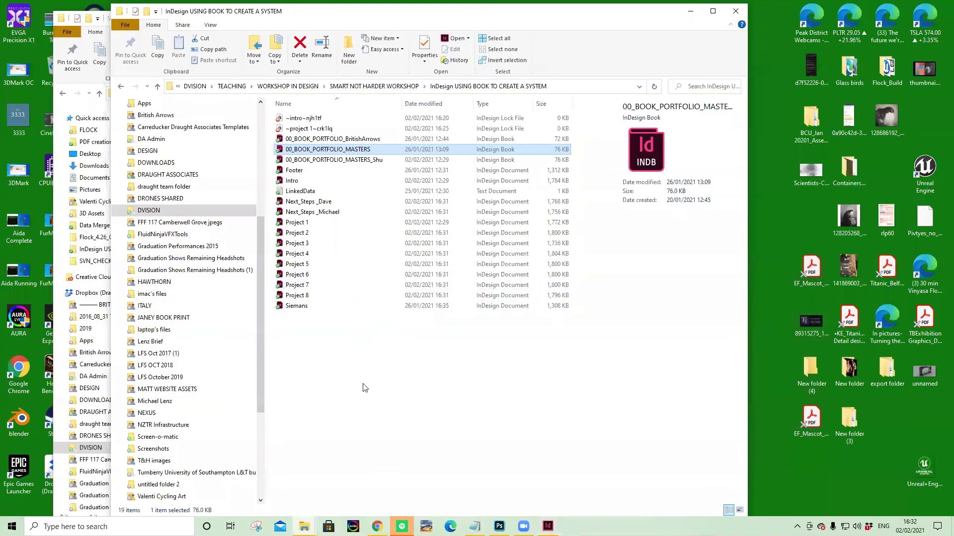
{"action": "left_click", "coordinate": [368, 87]}
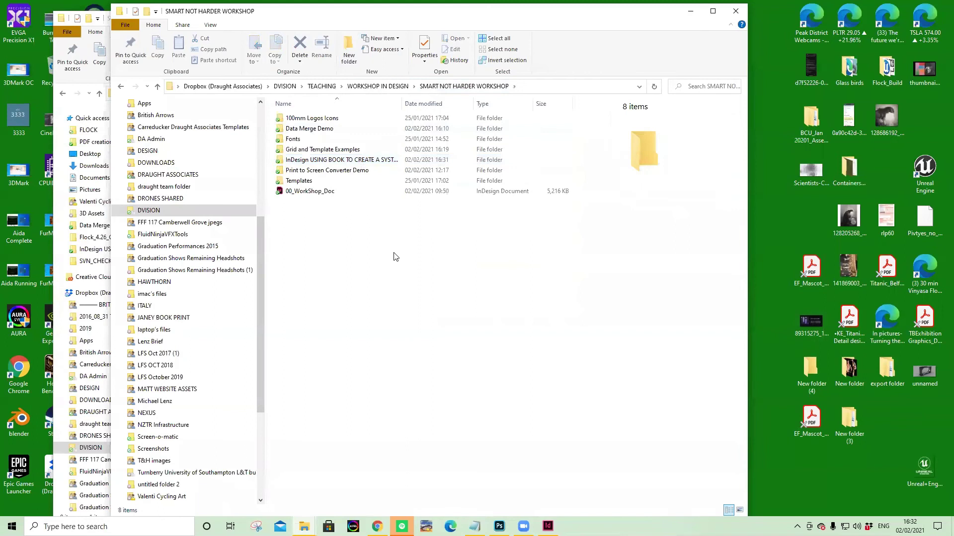
{"action": "double_click", "coordinate": [346, 170]}
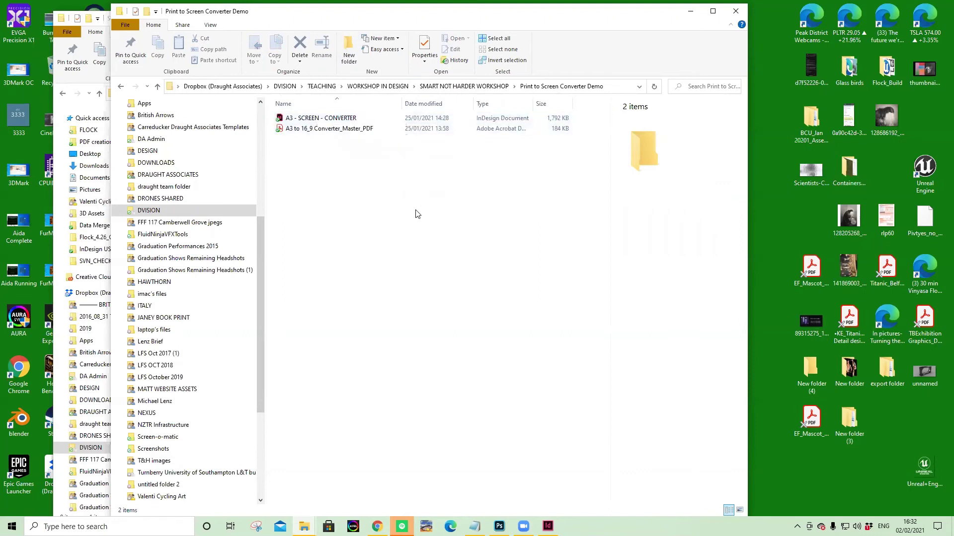
{"action": "left_click", "coordinate": [346, 122]}
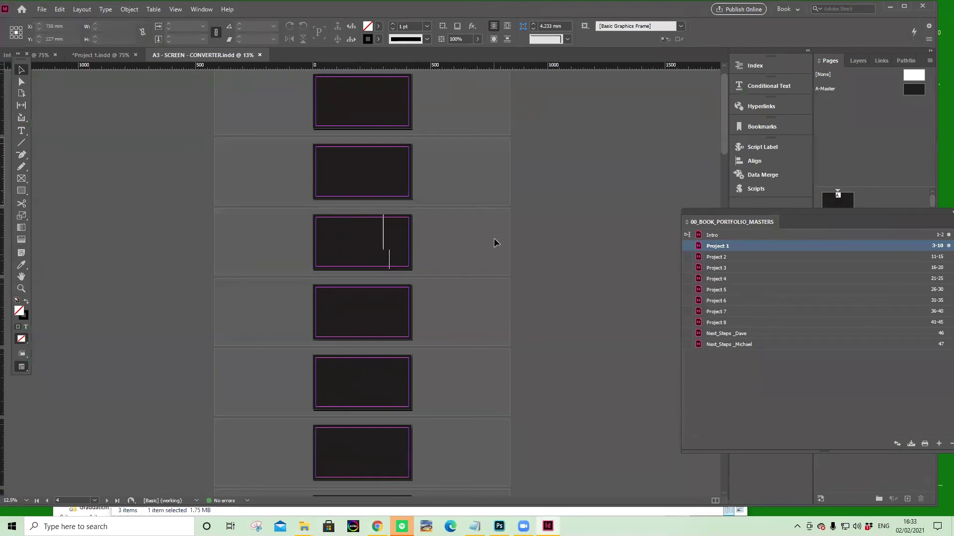
Step: Look through the converter document's pages from start to end, moving the book list out of the way
{"action": "scroll", "coordinate": [492, 242], "scroll_direction": "up", "scroll_amount": 1}
{"action": "scroll", "coordinate": [449, 338], "scroll_direction": "down", "scroll_amount": 15}
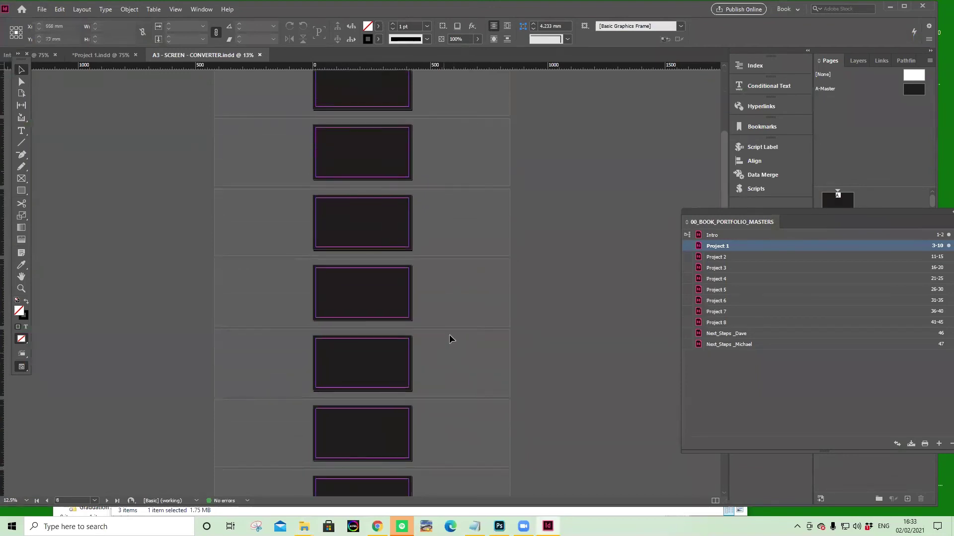
{"action": "scroll", "coordinate": [453, 372], "scroll_direction": "down", "scroll_amount": 3}
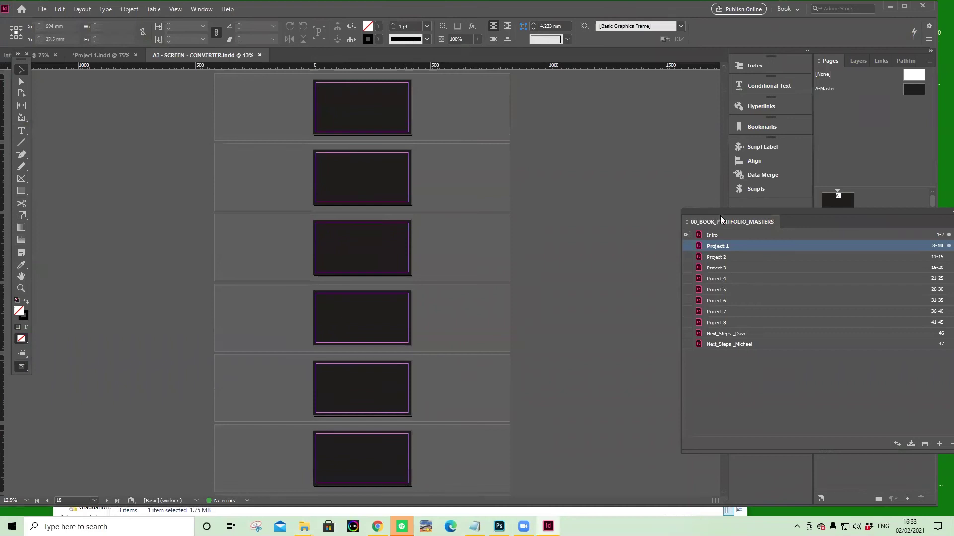
{"action": "left_click_drag", "start_coordinate": [724, 212], "coordinate": [821, 206]}
{"action": "left_click_drag", "start_coordinate": [724, 299], "coordinate": [686, 504]}
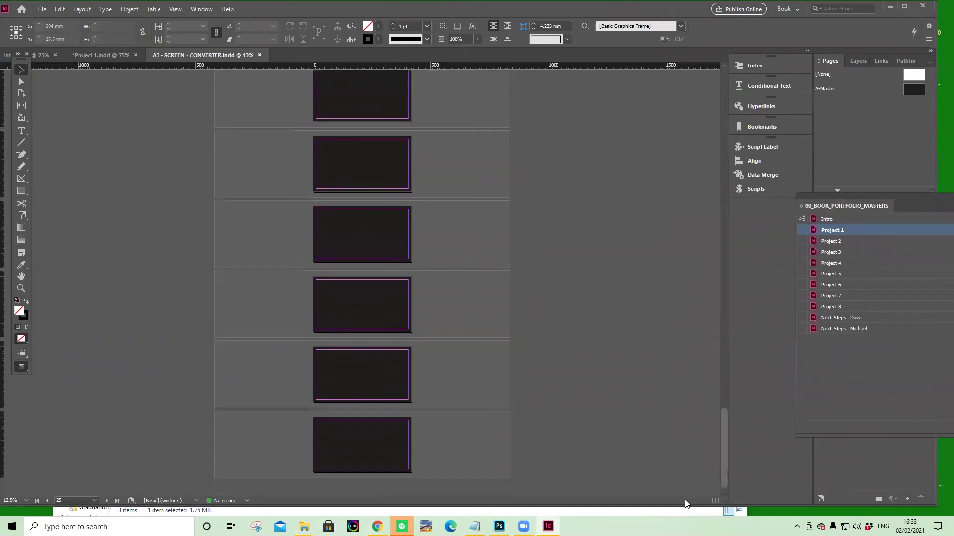
{"action": "left_click_drag", "start_coordinate": [721, 447], "coordinate": [749, 76]}
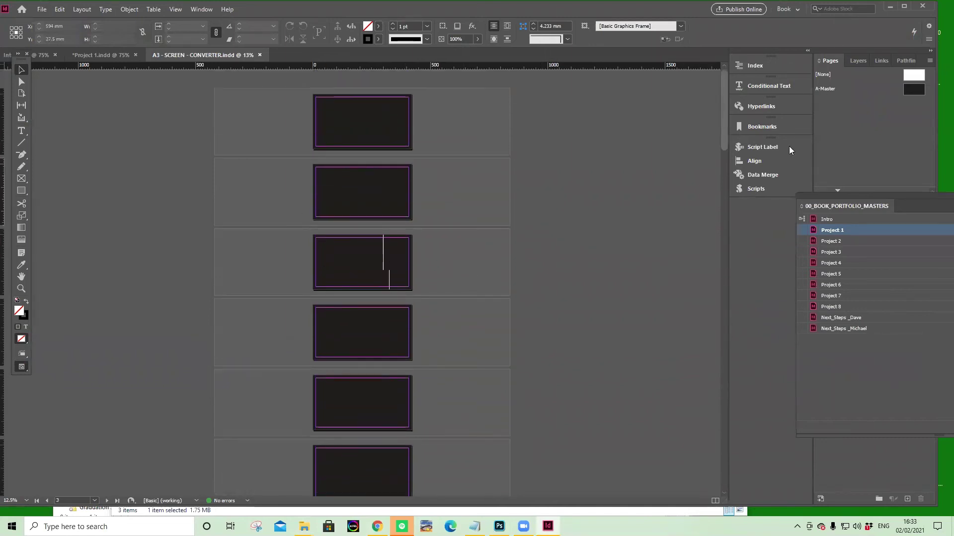
Step: Select the PDF content placed on the converter document's first page to inspect it, and clear the selection
{"action": "left_click", "coordinate": [22, 81]}
{"action": "left_click", "coordinate": [338, 108]}
{"action": "key", "text": "Escape"}
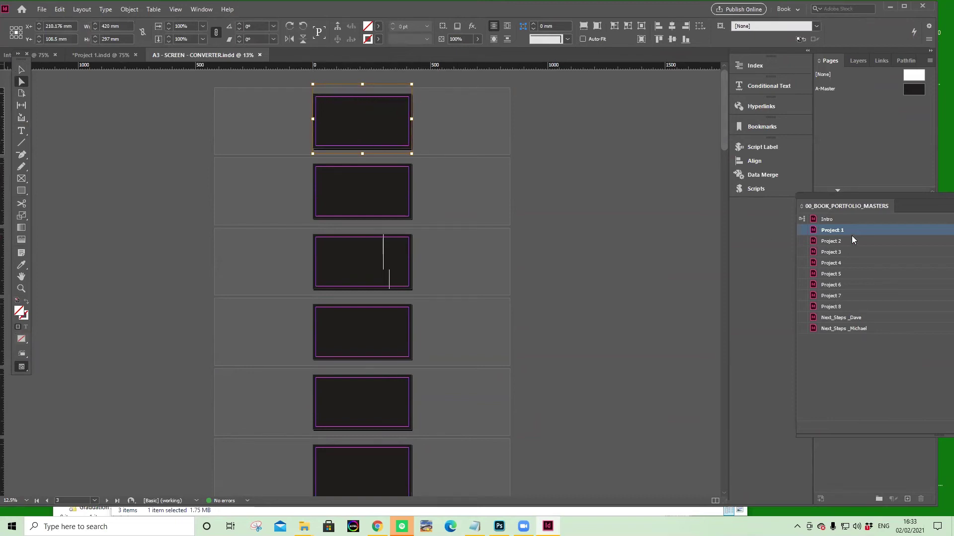
{"action": "left_click", "coordinate": [21, 69]}
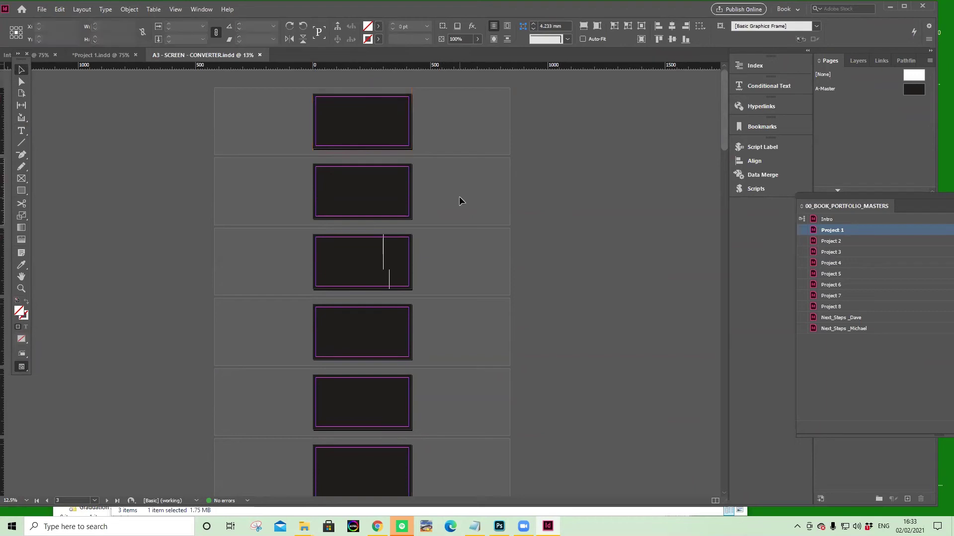
{"action": "left_click", "coordinate": [459, 196]}
Step: Review the commands available for the linked A3 to 16_9 Converter_Master_PDF.pdf and look over the pages that use it
{"action": "left_click", "coordinate": [882, 61]}
{"action": "left_click", "coordinate": [876, 84]}
{"action": "right_click", "coordinate": [875, 86]}
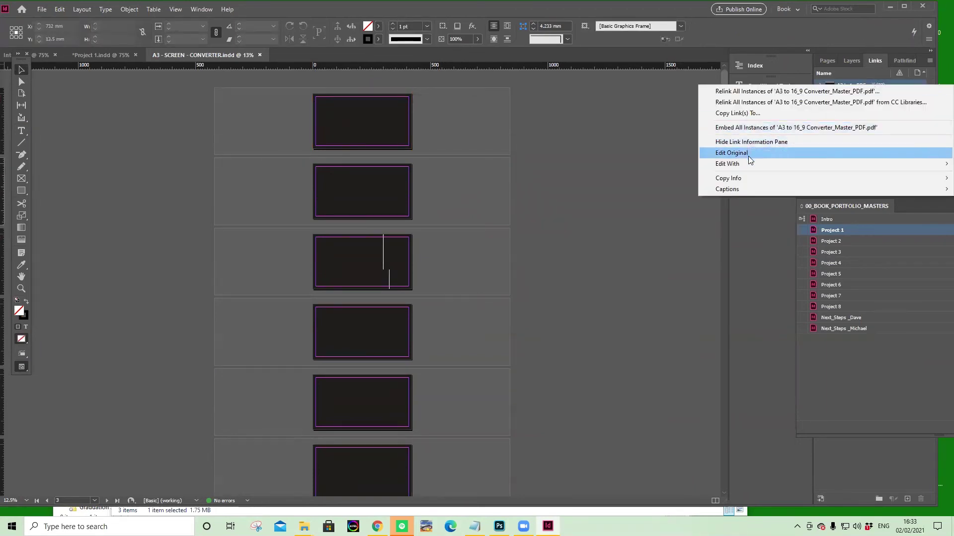
{"action": "left_click", "coordinate": [460, 145]}
{"action": "scroll", "coordinate": [461, 186], "scroll_direction": "down", "scroll_amount": 10}
{"action": "scroll", "coordinate": [457, 428], "scroll_direction": "down", "scroll_amount": 4}
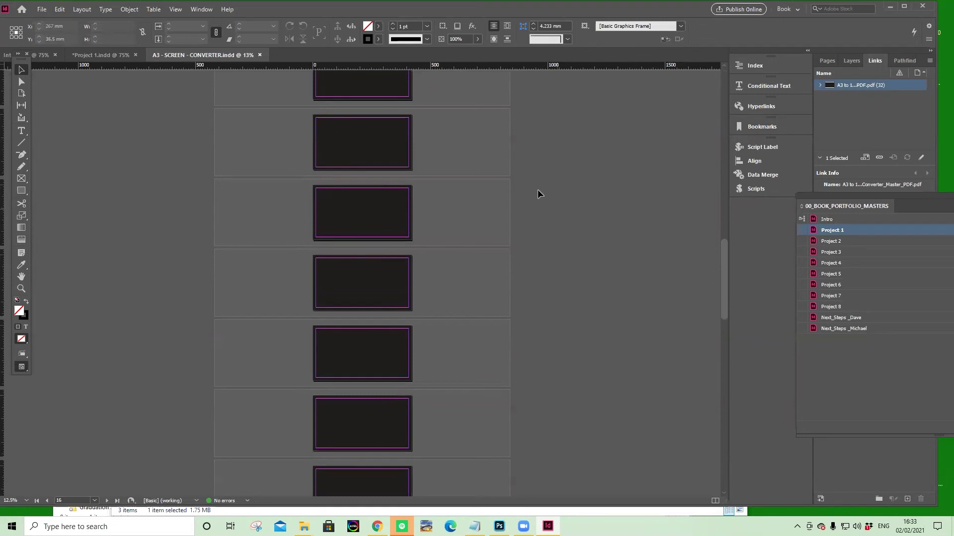
Step: Return to the Project 1 document with the book list over the page and select Project 1 in the book
{"action": "left_click_drag", "start_coordinate": [905, 196], "coordinate": [490, 131]}
{"action": "left_click", "coordinate": [93, 56]}
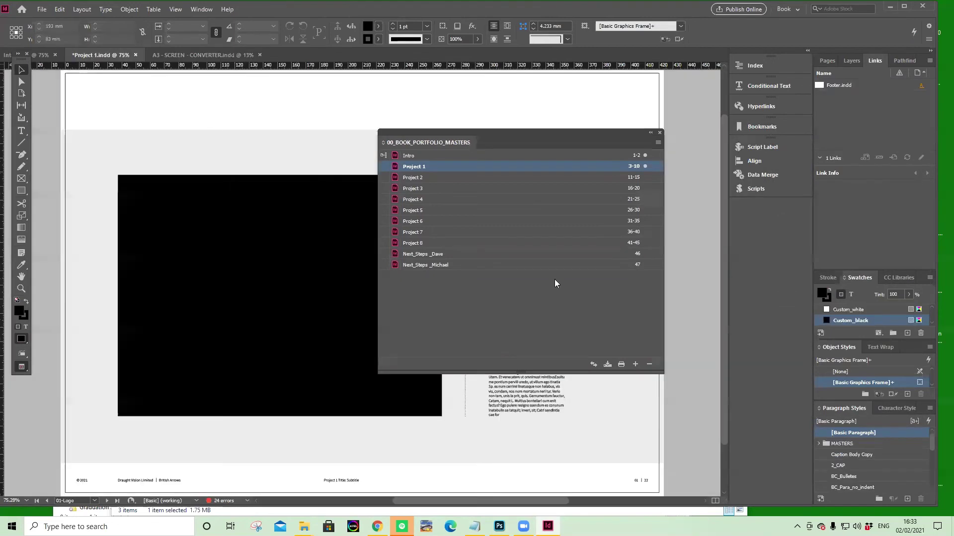
{"action": "left_click", "coordinate": [532, 312]}
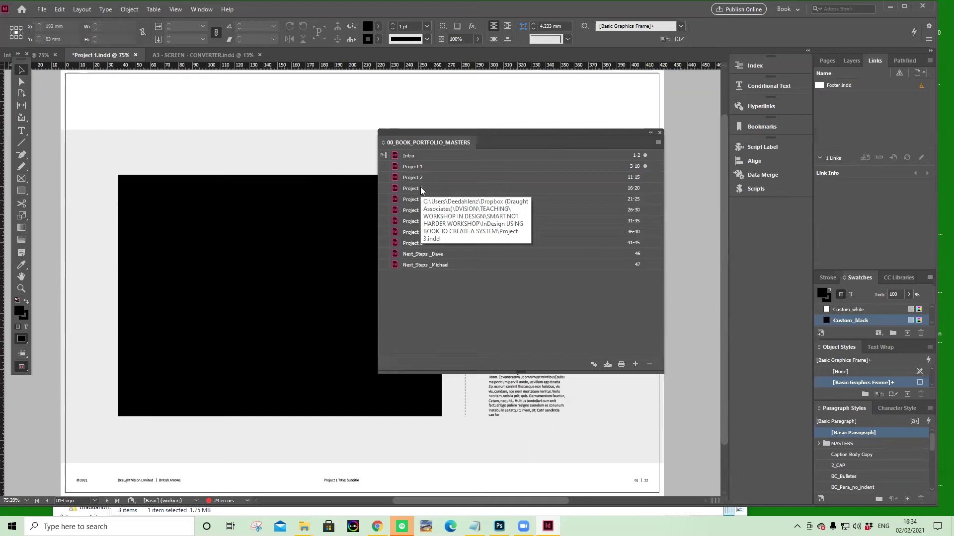
{"action": "left_click", "coordinate": [394, 167]}
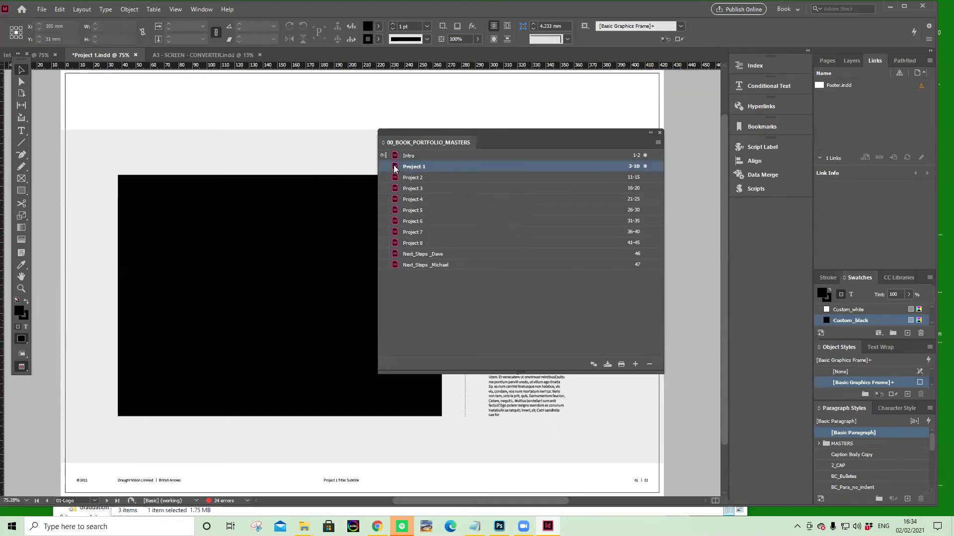
Step: Dock the book list beside the document, narrow it, and float it again over the page
{"action": "left_click_drag", "start_coordinate": [589, 133], "coordinate": [690, 103]}
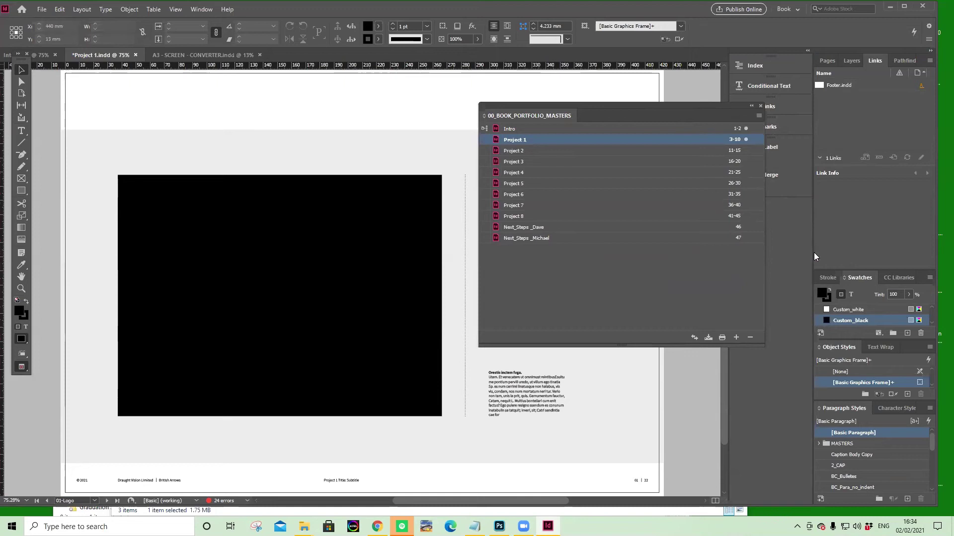
{"action": "left_click_drag", "start_coordinate": [533, 102], "coordinate": [767, 125]}
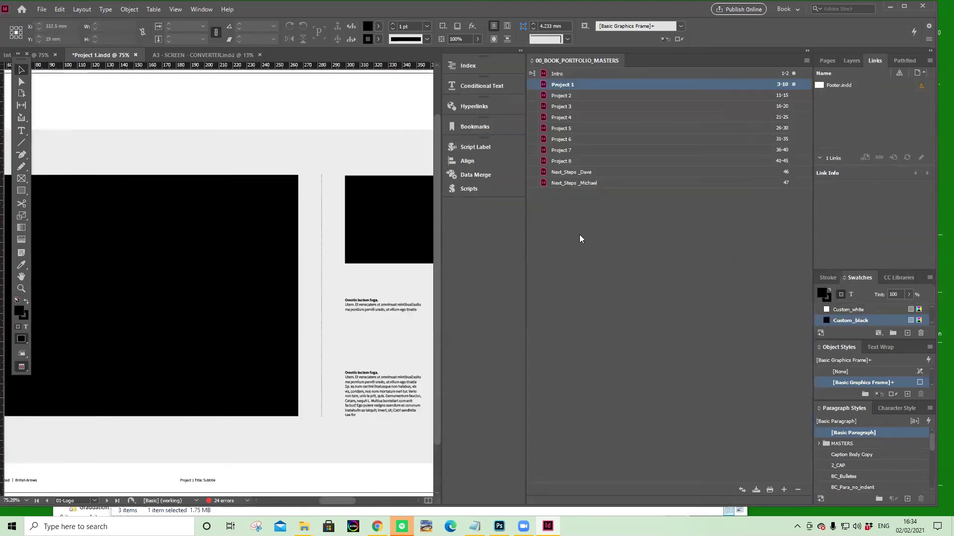
{"action": "left_click_drag", "start_coordinate": [524, 243], "coordinate": [778, 263]}
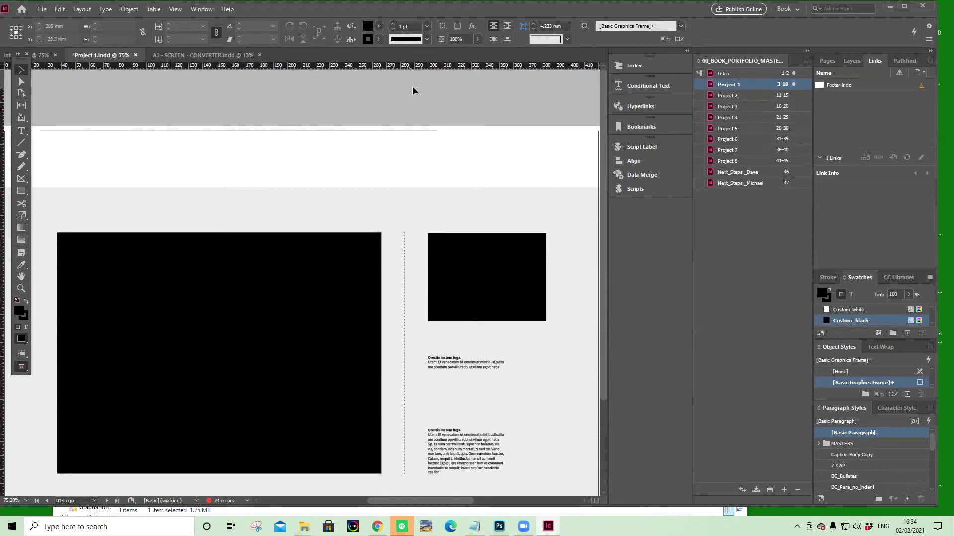
{"action": "left_click_drag", "start_coordinate": [759, 63], "coordinate": [356, 79]}
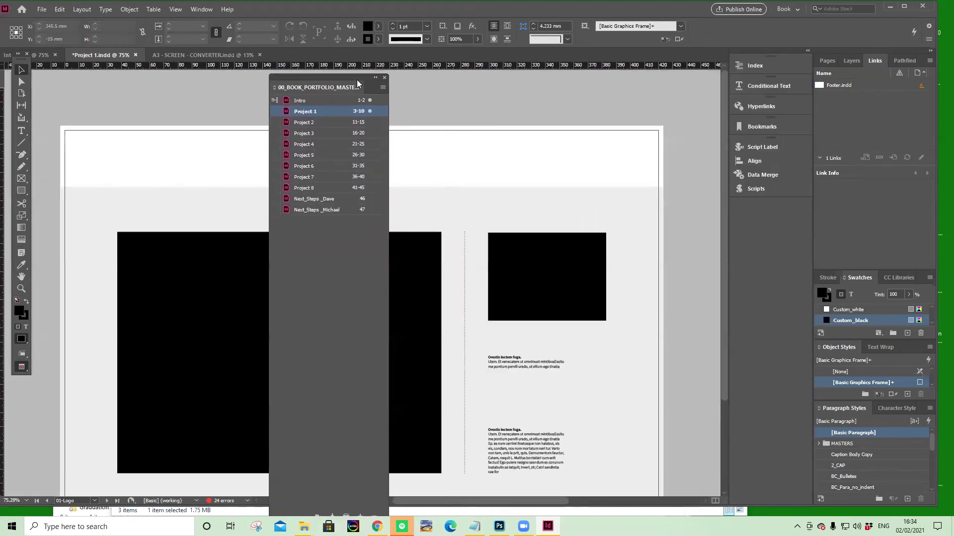
Step: Delete the NSTY contact page, page 9, from Project 1 and move the book list aside
{"action": "left_click", "coordinate": [830, 60]}
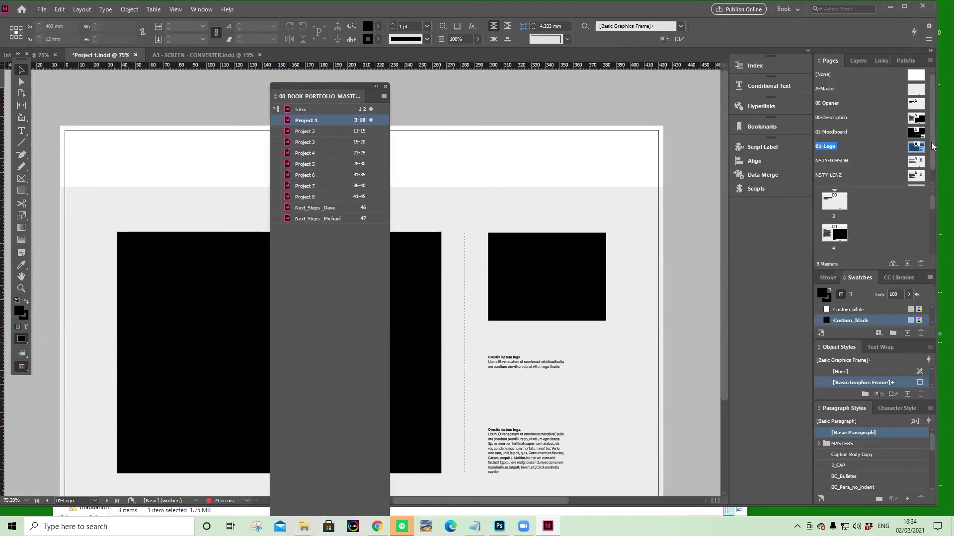
{"action": "left_click_drag", "start_coordinate": [932, 199], "coordinate": [924, 250]}
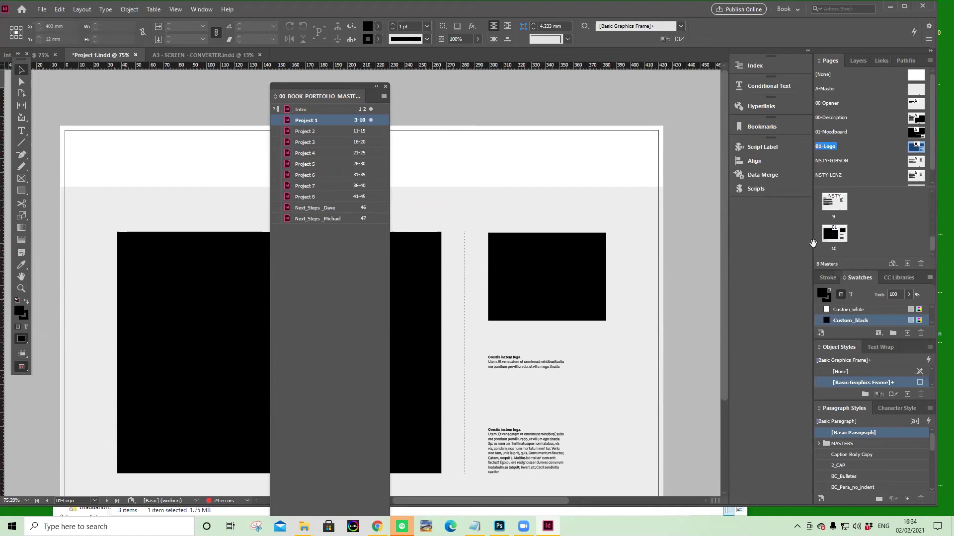
{"action": "left_click_drag", "start_coordinate": [904, 240], "coordinate": [920, 266]}
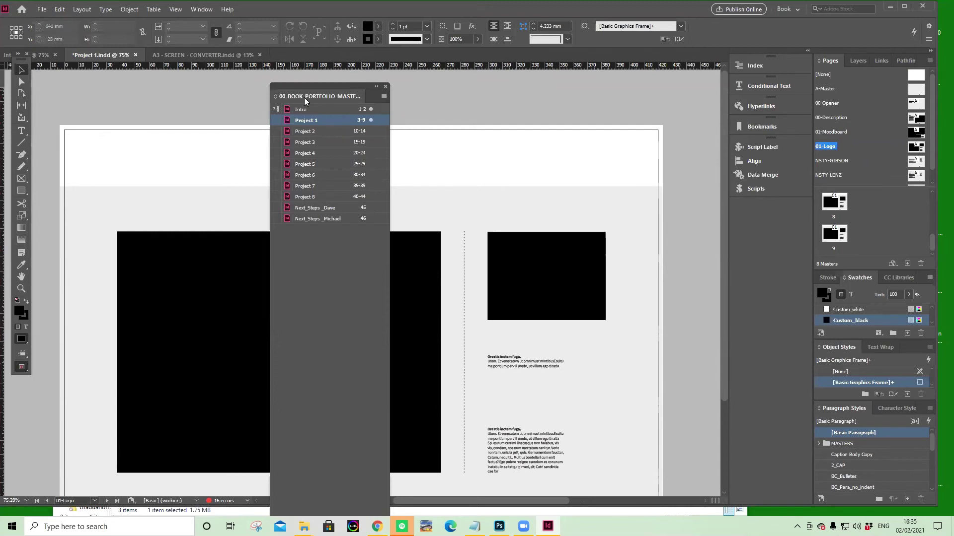
{"action": "left_click_drag", "start_coordinate": [329, 84], "coordinate": [605, 89]}
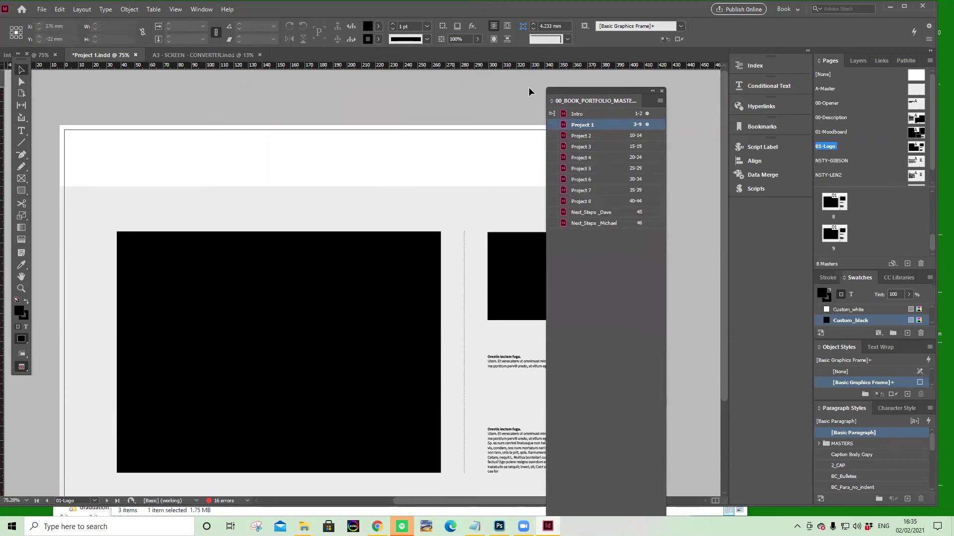
Step: Select Project 2 in the book and review the book commands available for it
{"action": "left_click", "coordinate": [582, 136]}
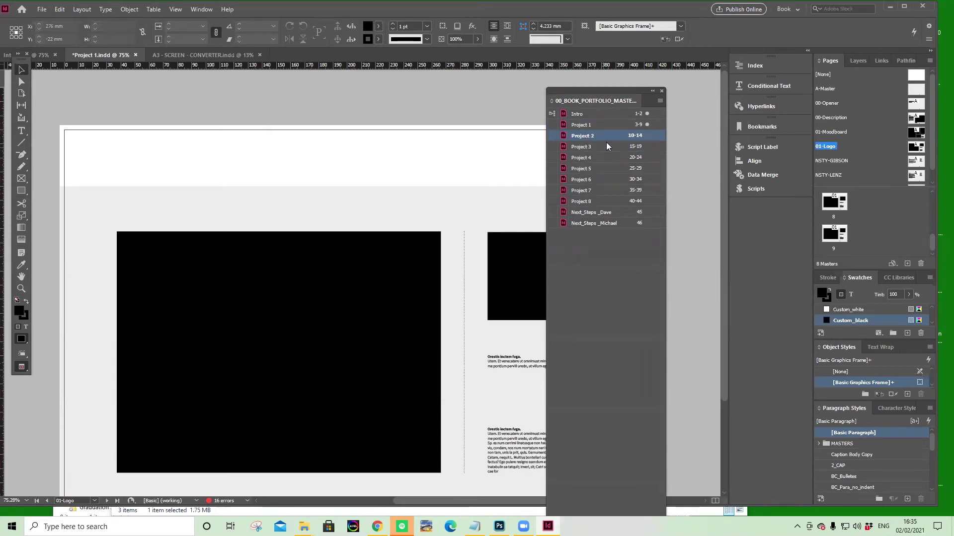
{"action": "left_click", "coordinate": [613, 267]}
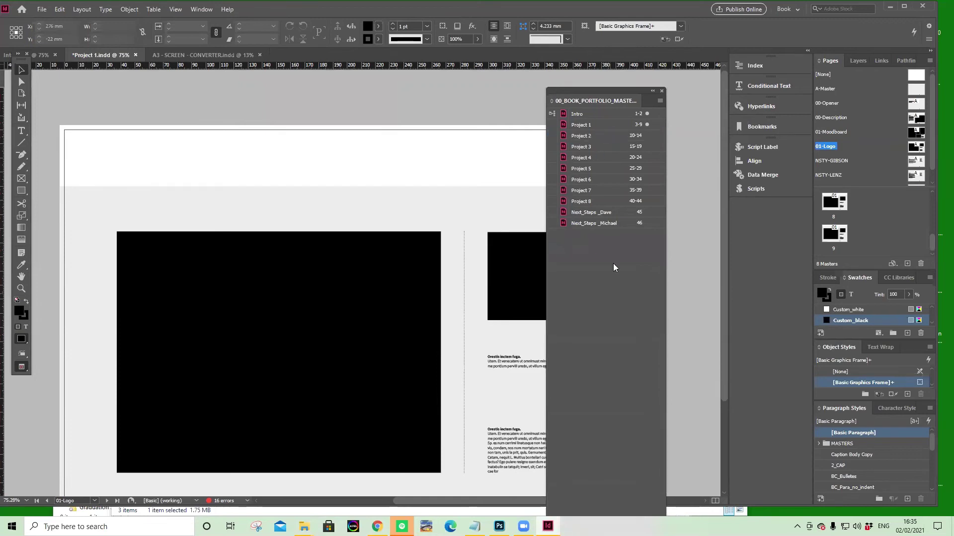
{"action": "left_click", "coordinate": [610, 140]}
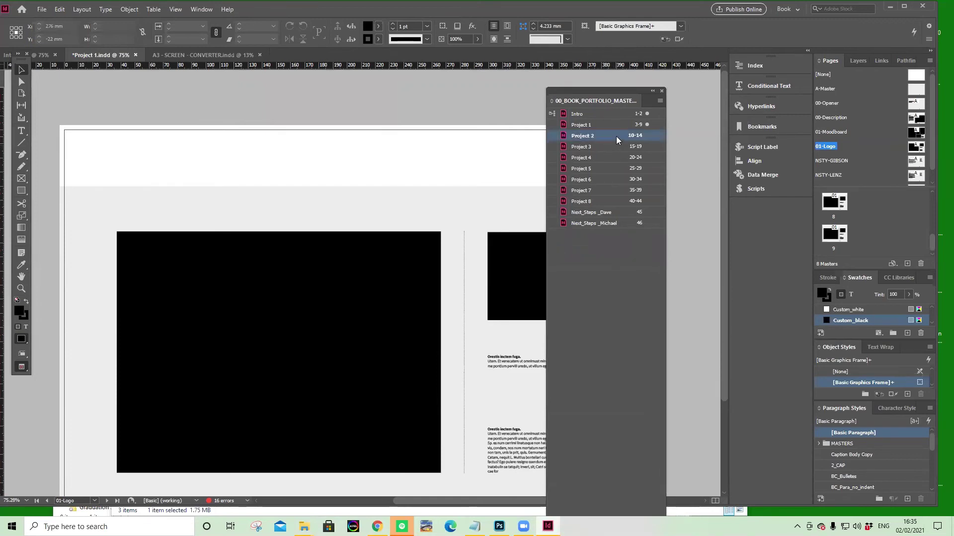
{"action": "left_click", "coordinate": [659, 102]}
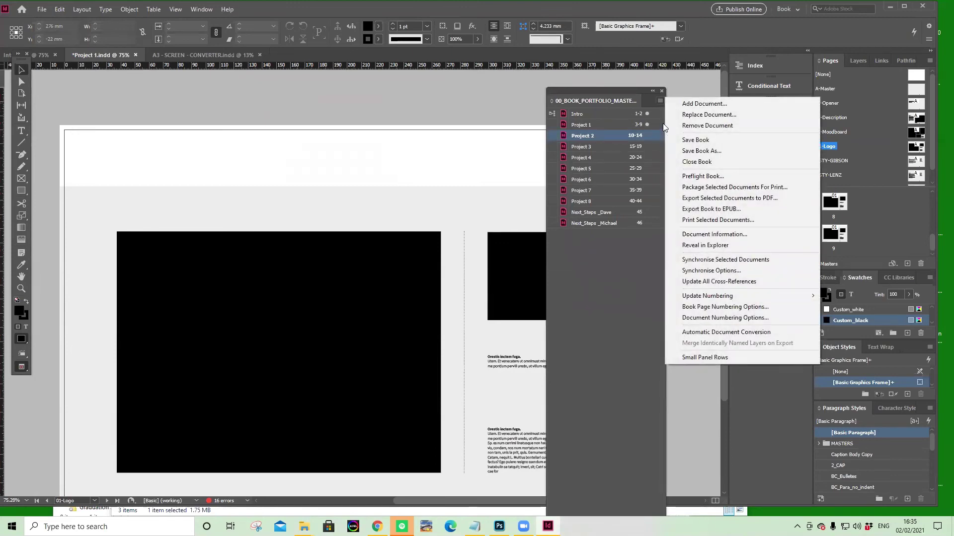
{"action": "left_click", "coordinate": [596, 135]}
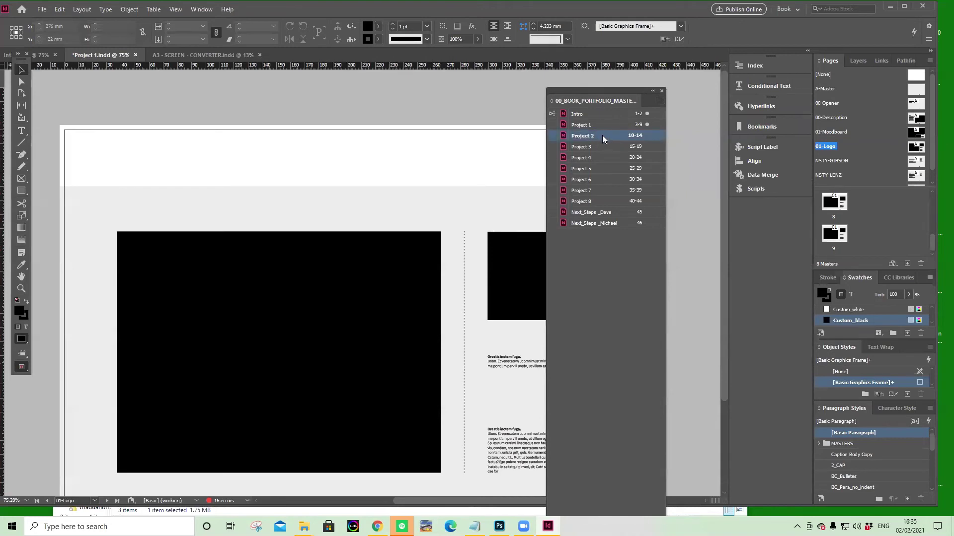
Step: Shorten the floating book list to fit its documents and place it over the page's right part
{"action": "left_click_drag", "start_coordinate": [630, 88], "coordinate": [465, 77]}
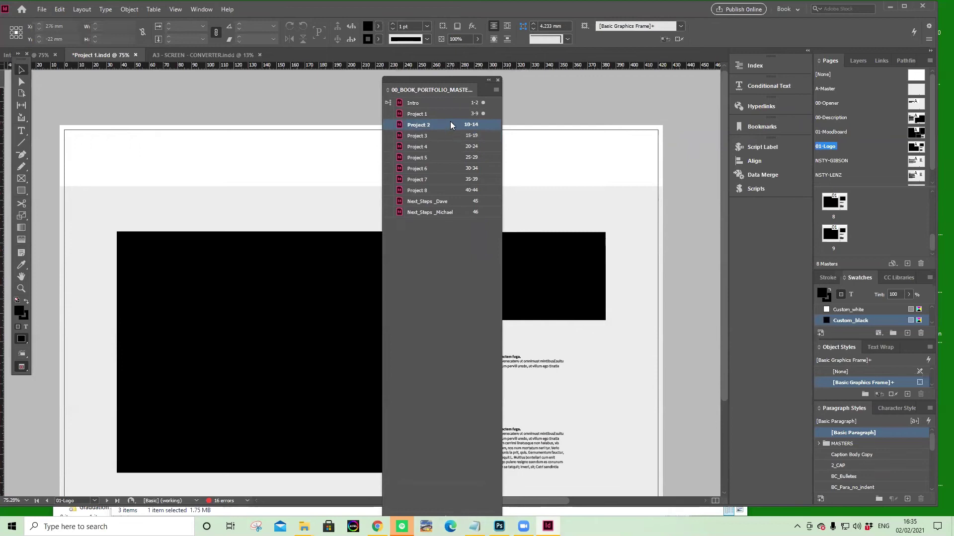
{"action": "left_click_drag", "start_coordinate": [385, 90], "coordinate": [488, 61]}
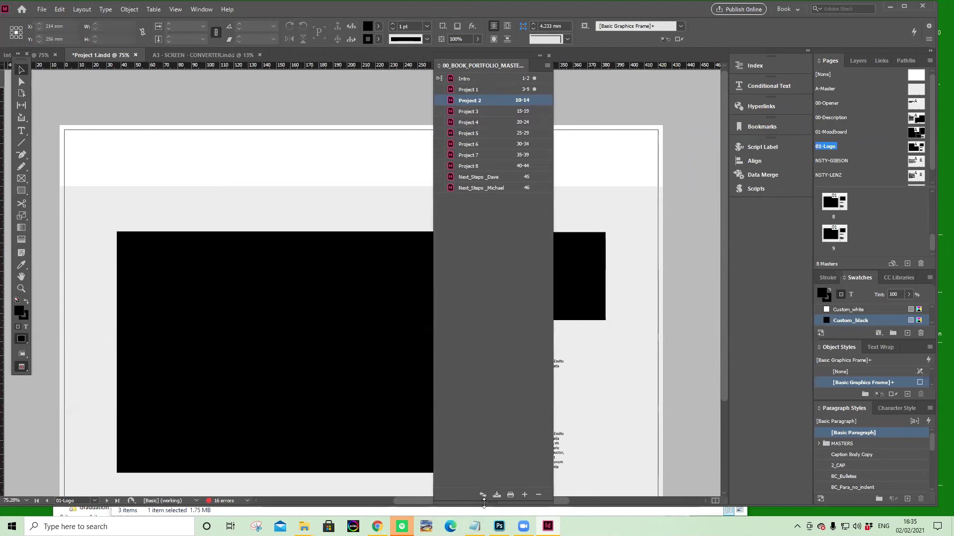
{"action": "left_click_drag", "start_coordinate": [484, 503], "coordinate": [484, 273]}
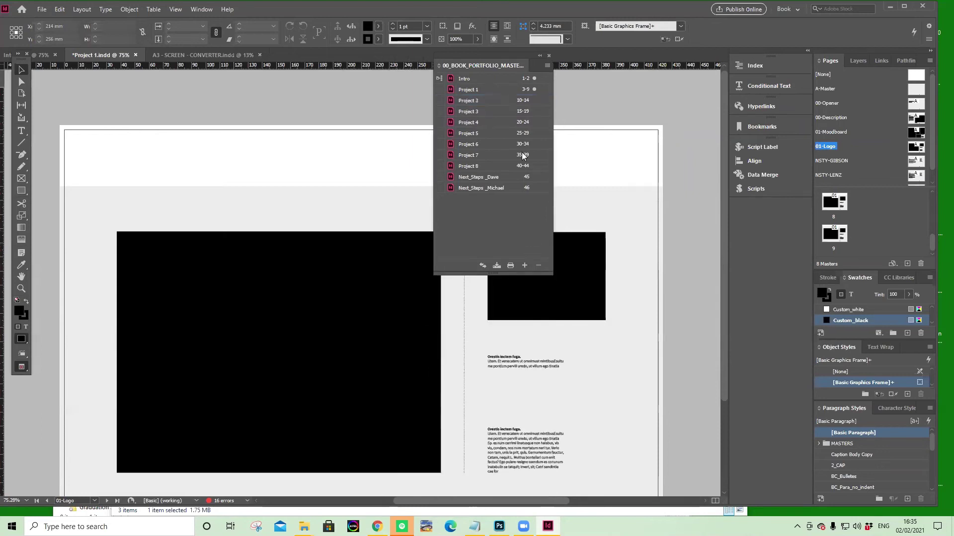
{"action": "left_click_drag", "start_coordinate": [497, 59], "coordinate": [609, 174]}
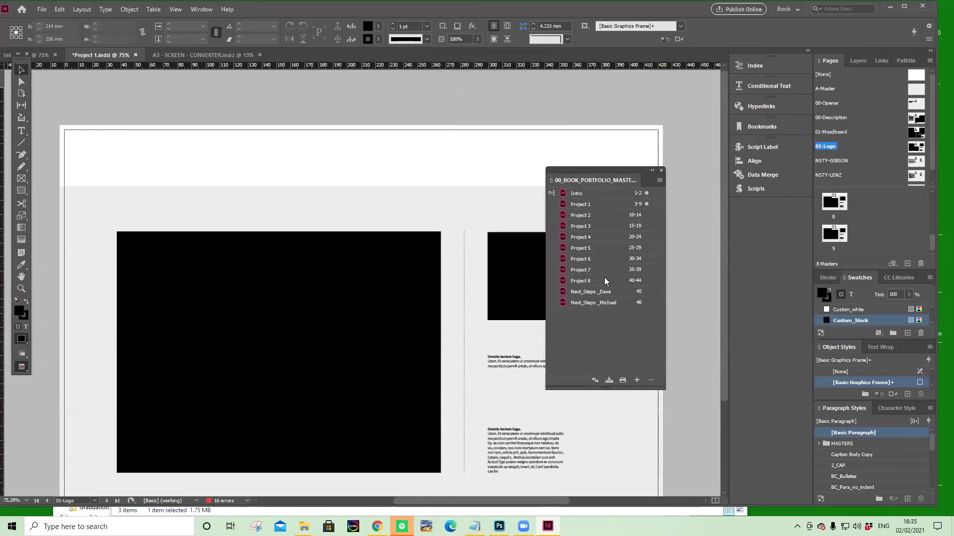
Step: Remove the Project 2 and Project 5 documents from the book
{"action": "left_click", "coordinate": [595, 217]}
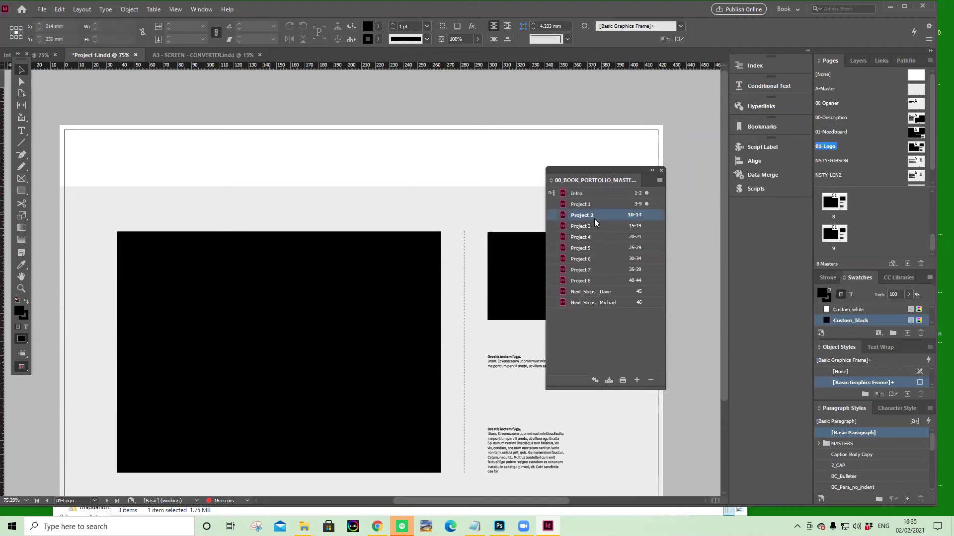
{"action": "left_click", "coordinate": [651, 380]}
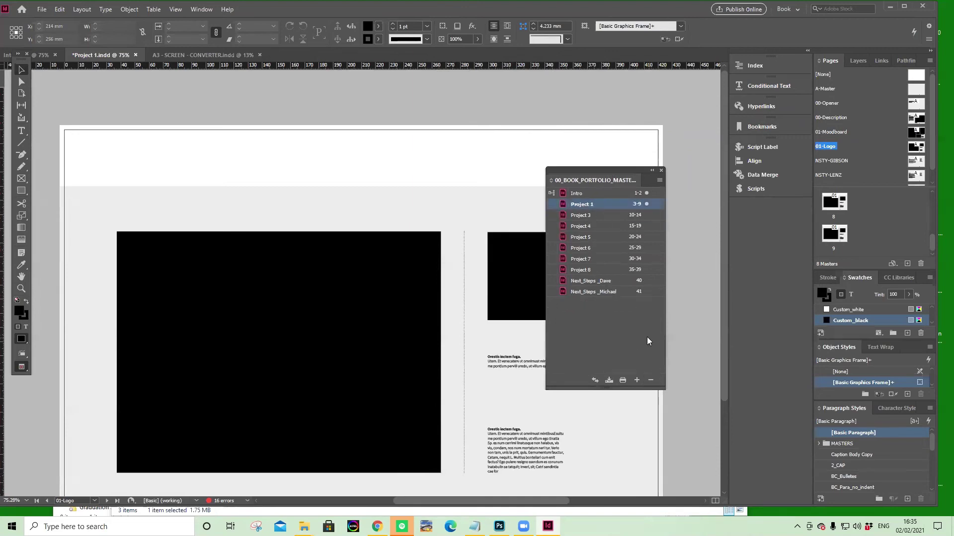
{"action": "left_click", "coordinate": [588, 236]}
{"action": "left_click", "coordinate": [649, 380]}
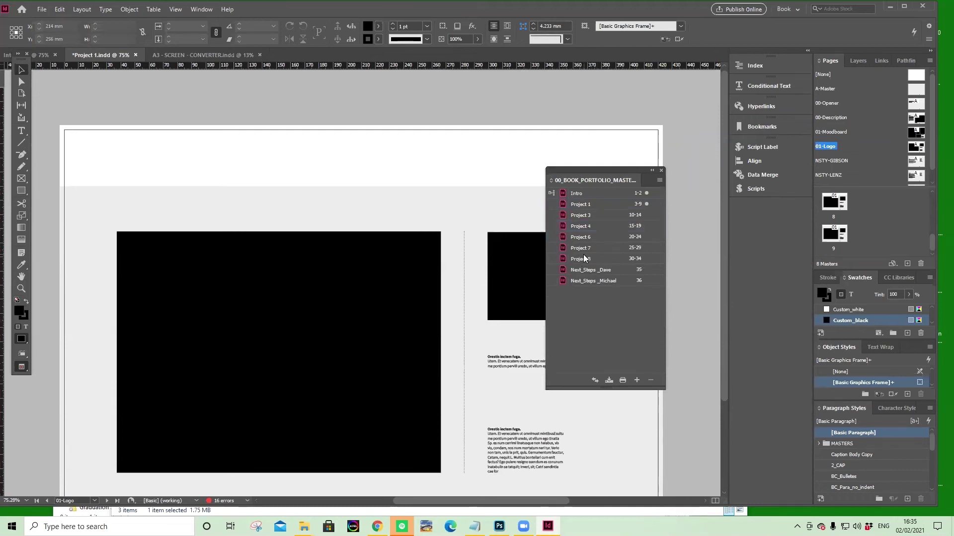
Step: Reorder the book so Project 8 follows Intro and Project 4 follows Project 7
{"action": "left_click", "coordinate": [575, 259]}
{"action": "left_click_drag", "start_coordinate": [563, 259], "coordinate": [580, 197]}
{"action": "left_click_drag", "start_coordinate": [565, 236], "coordinate": [590, 267]}
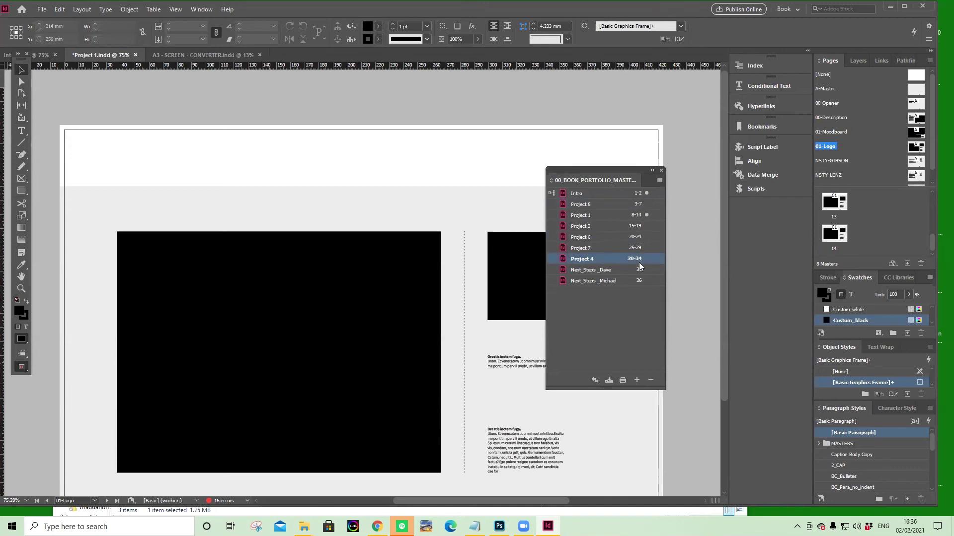
{"action": "left_click", "coordinate": [607, 295]}
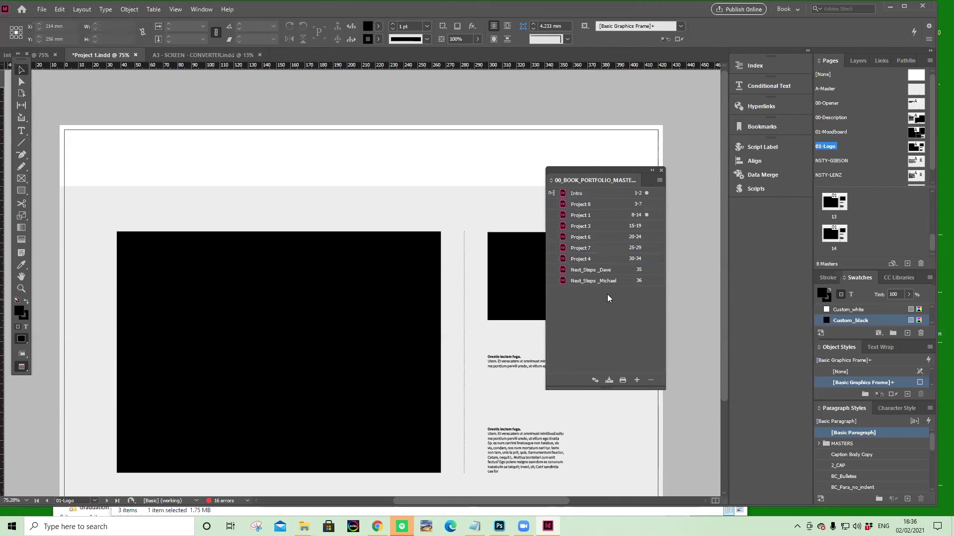
Step: Remove the first of the two Next_Steps documents and Project 7 from the book, and clear the selection
{"action": "left_click", "coordinate": [618, 270]}
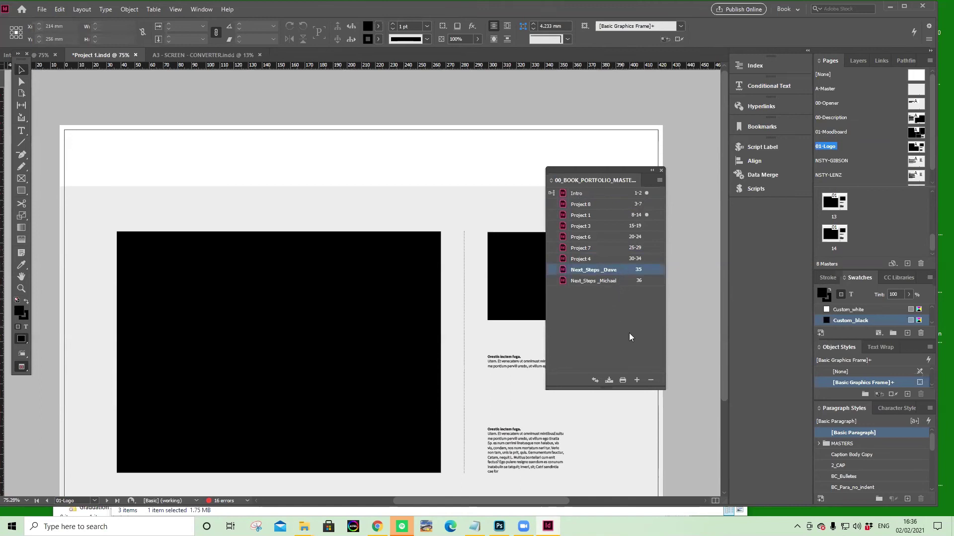
{"action": "left_click", "coordinate": [648, 379]}
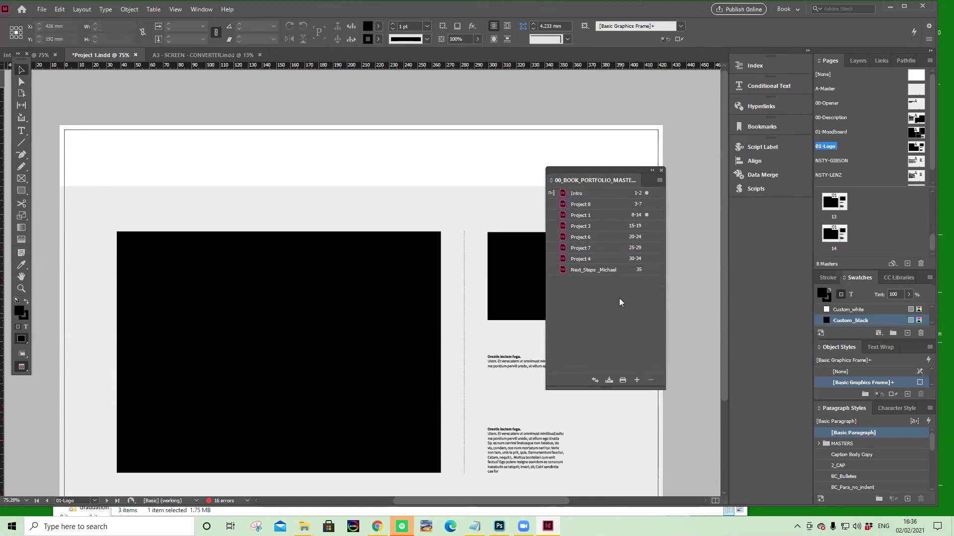
{"action": "left_click", "coordinate": [596, 247]}
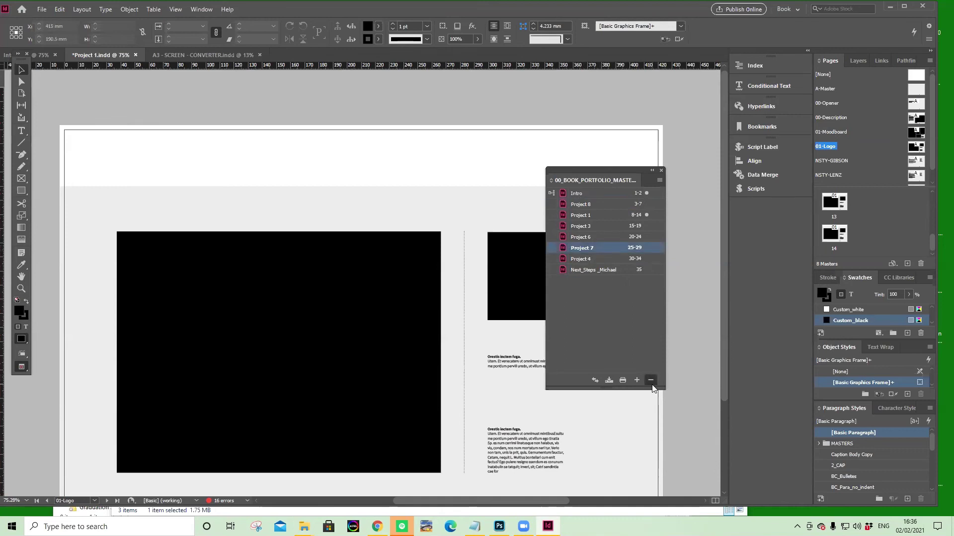
{"action": "left_click", "coordinate": [651, 380]}
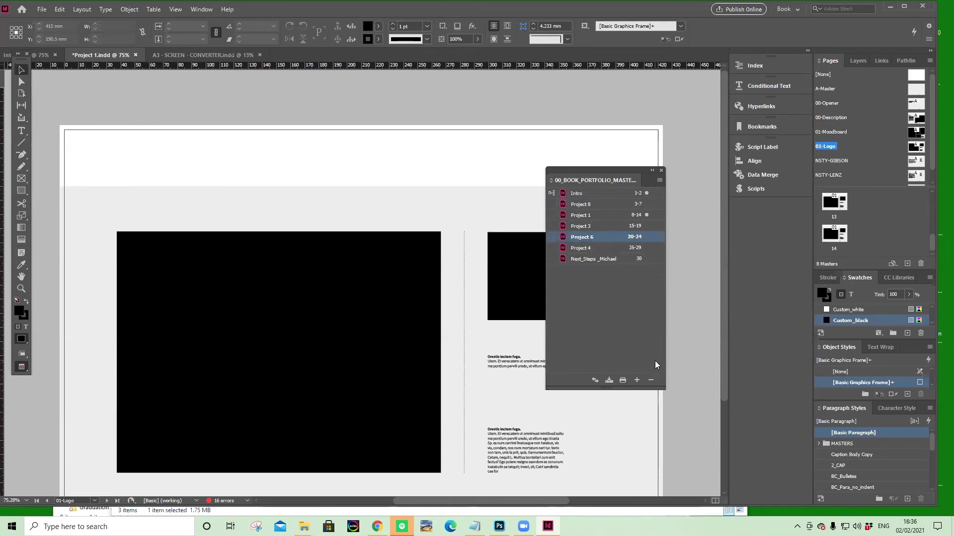
{"action": "left_click", "coordinate": [638, 266]}
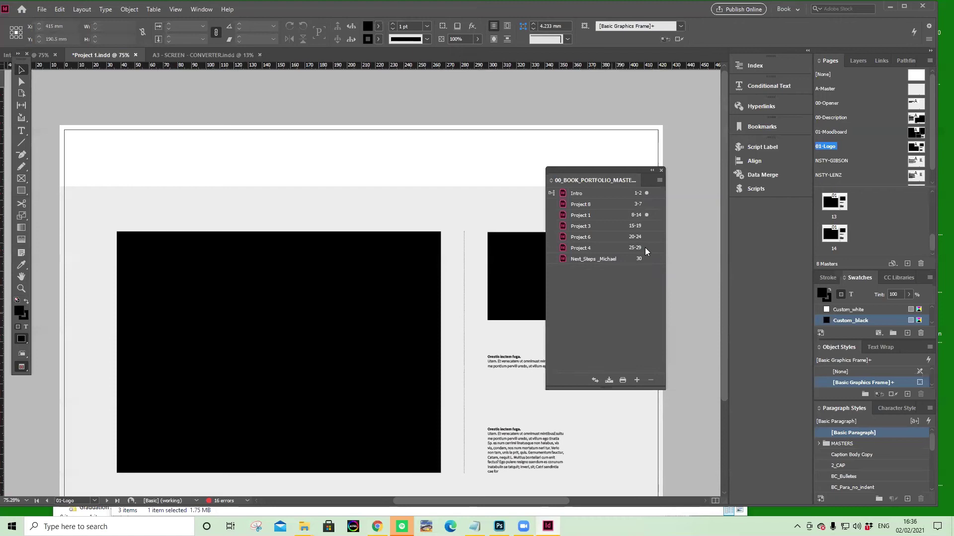
Step: Select all the book's documents from Intro to Next_Steps, check the book commands, and clear the selection
{"action": "left_click", "coordinate": [604, 192]}
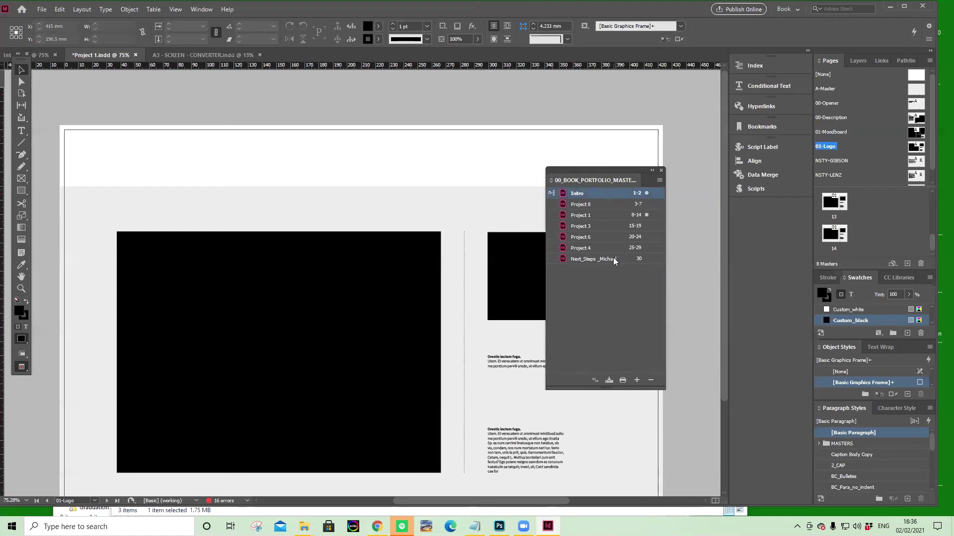
{"action": "left_click", "coordinate": [613, 258], "text": "shift"}
{"action": "left_click", "coordinate": [659, 179]}
{"action": "left_click", "coordinate": [620, 273]}
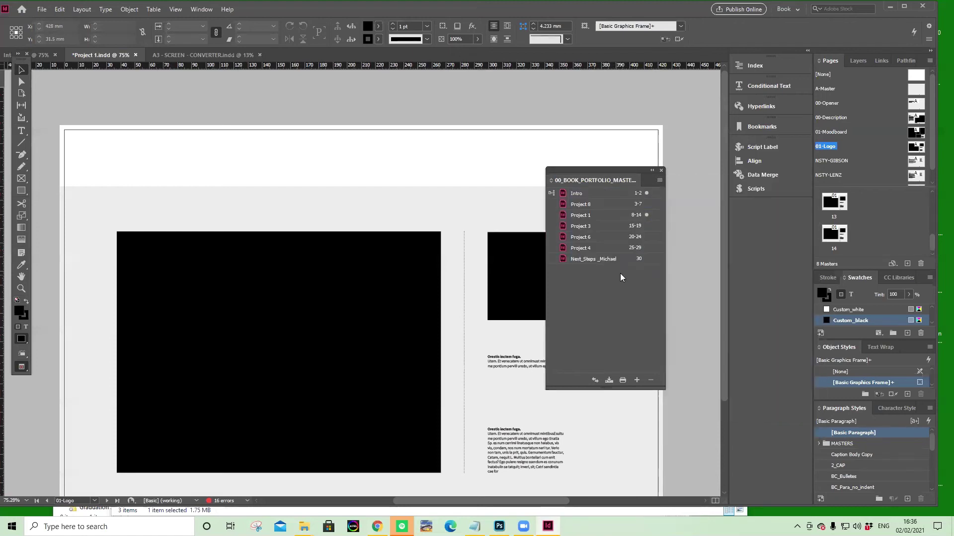
Step: Save the edited book as a separate book file named 00_BOOK_PORTFOLIO_MASTERS_BCU
{"action": "left_click", "coordinate": [42, 9]}
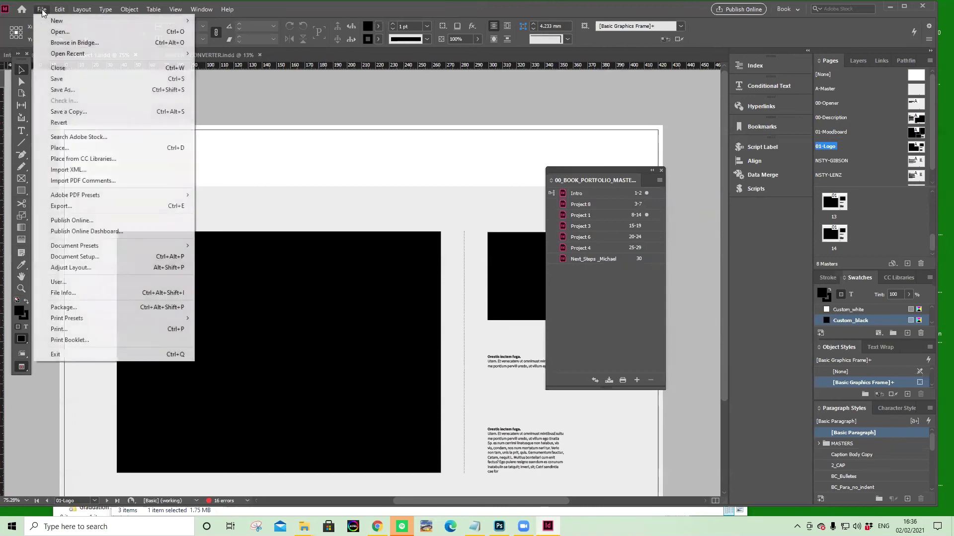
{"action": "left_click", "coordinate": [677, 293]}
{"action": "left_click", "coordinate": [660, 180]}
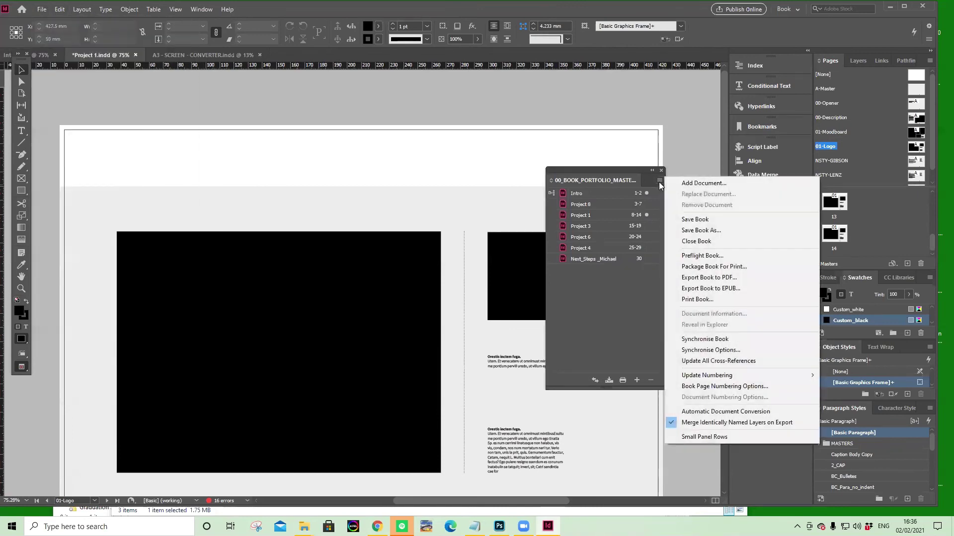
{"action": "left_click", "coordinate": [697, 231]}
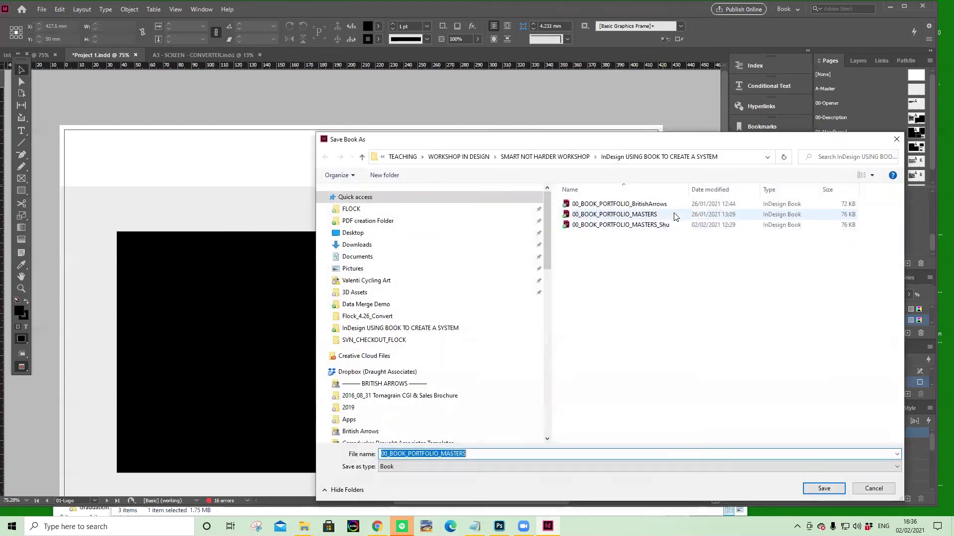
{"action": "left_click", "coordinate": [491, 453]}
{"action": "type", "text": "_BCU"}
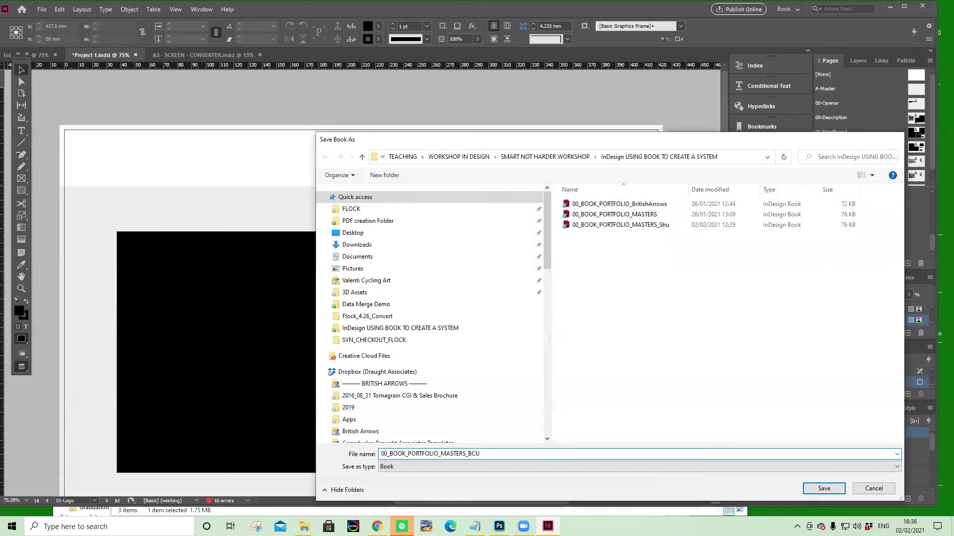
{"action": "key", "text": "Return"}
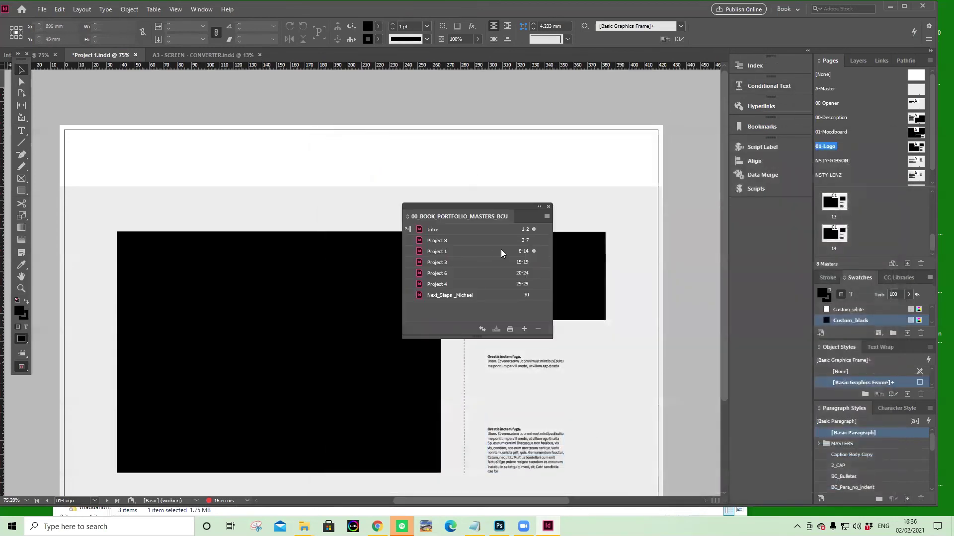
Step: Move the new book's list higher over the page and select all its documents from Intro to Next_Steps
{"action": "left_click_drag", "start_coordinate": [529, 205], "coordinate": [627, 123]}
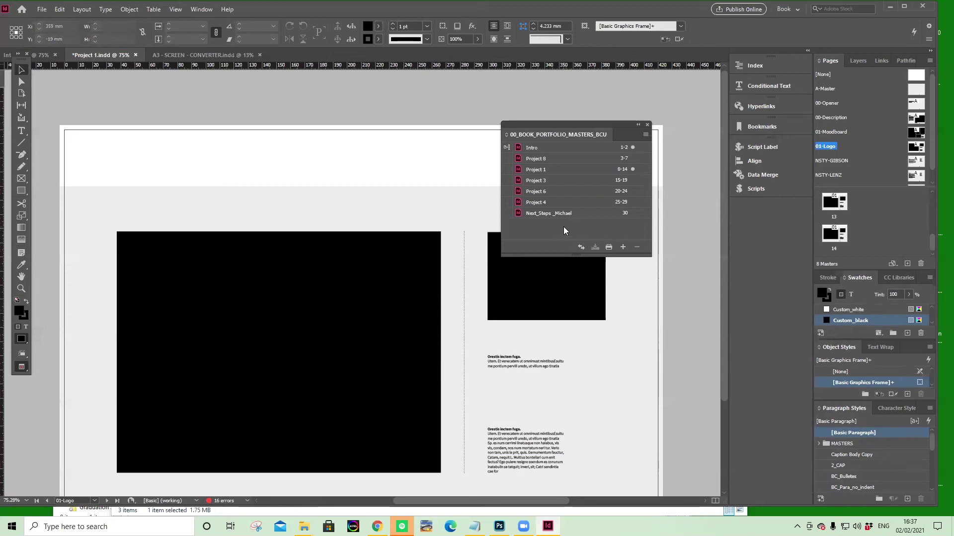
{"action": "left_click", "coordinate": [543, 147]}
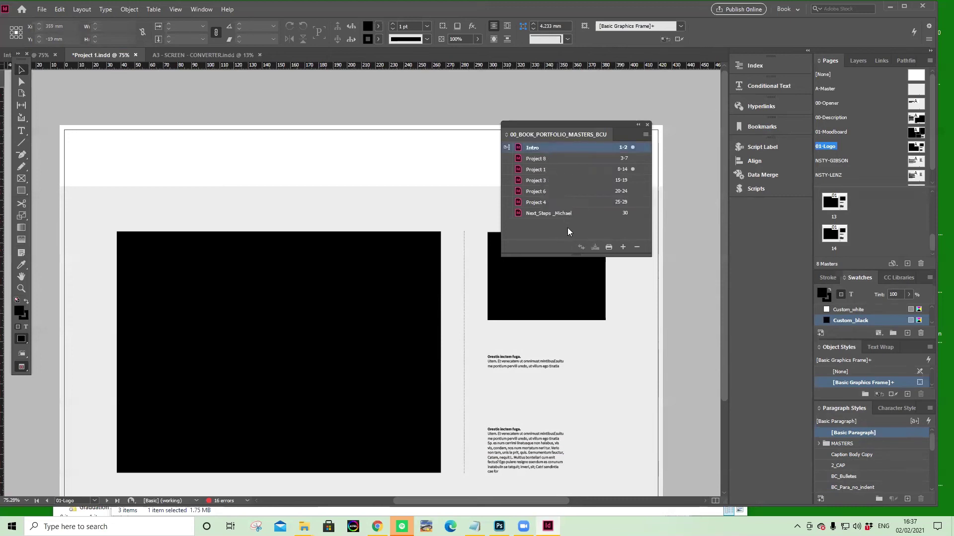
{"action": "left_click", "coordinate": [562, 210], "text": "shift"}
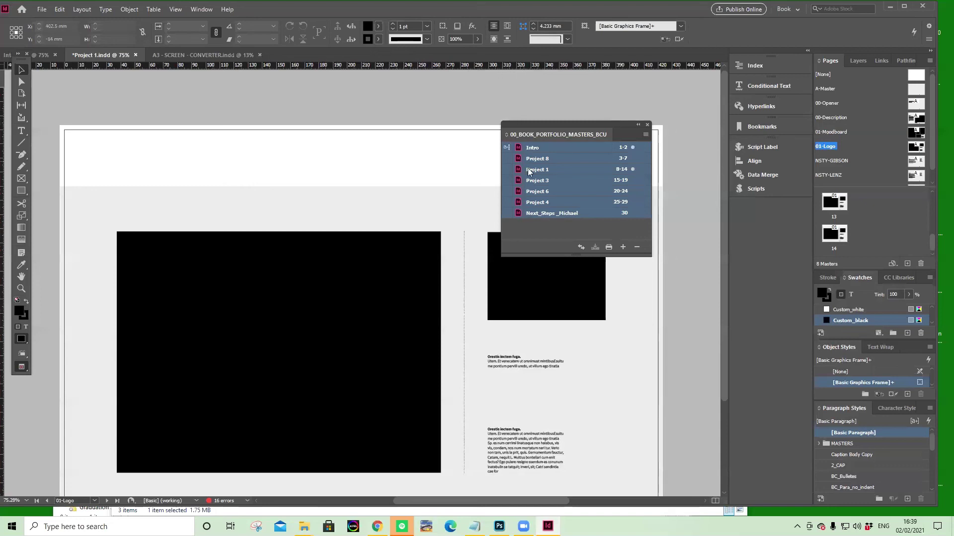
Step: Open the Intro document from the book and select the closing lines of the body copy on page 2
{"action": "left_click", "coordinate": [552, 147]}
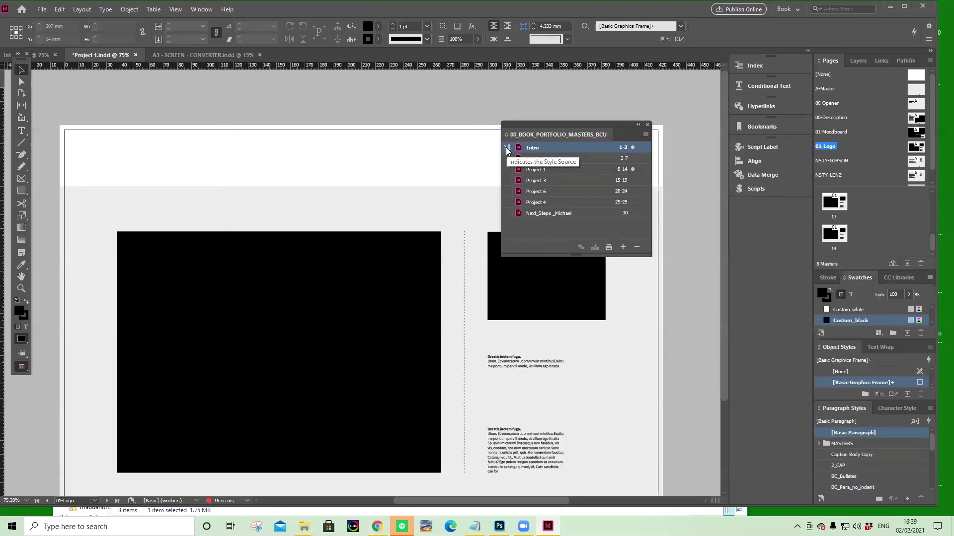
{"action": "double_click", "coordinate": [542, 147]}
{"action": "left_click", "coordinate": [576, 355]}
{"action": "double_click", "coordinate": [603, 371]}
{"action": "left_click_drag", "start_coordinate": [646, 380], "coordinate": [615, 347]}
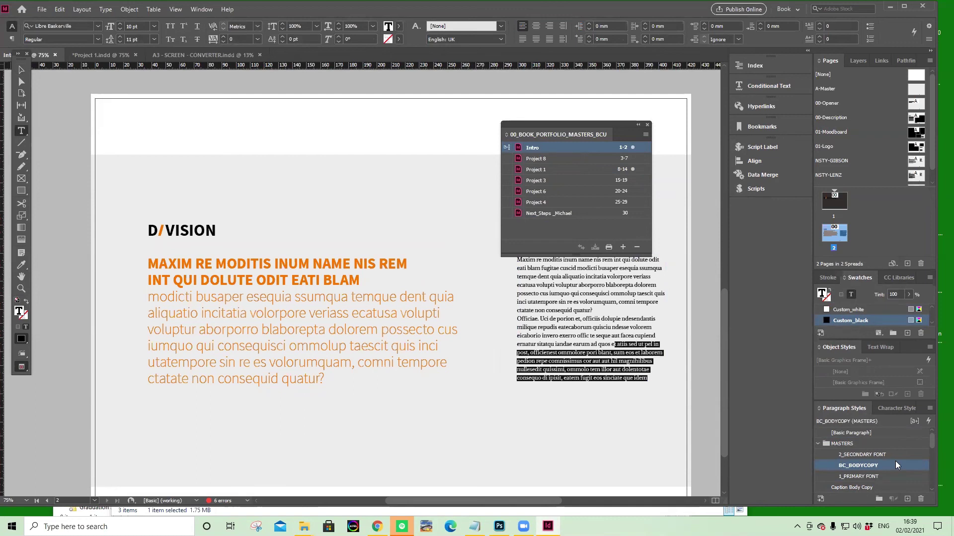
Step: Set the font family of the BC_BODYCOPY paragraph style to Symbol in the Intro document
{"action": "double_click", "coordinate": [895, 462]}
{"action": "left_click", "coordinate": [437, 106]}
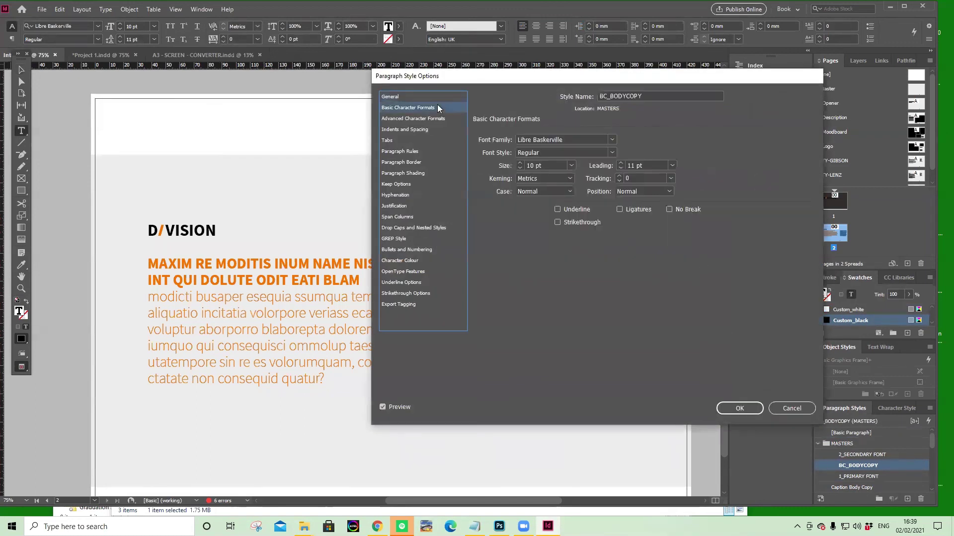
{"action": "left_click", "coordinate": [611, 142]}
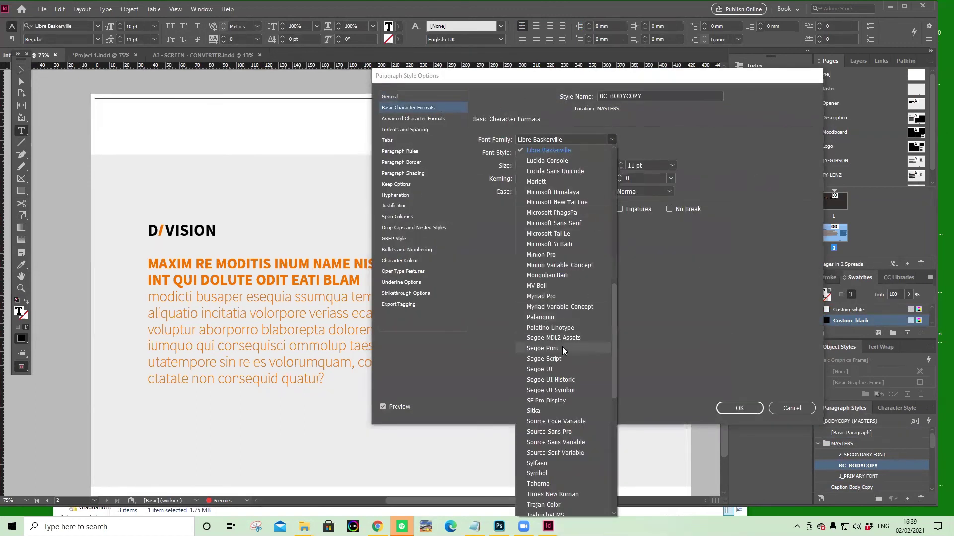
{"action": "left_click", "coordinate": [521, 139]}
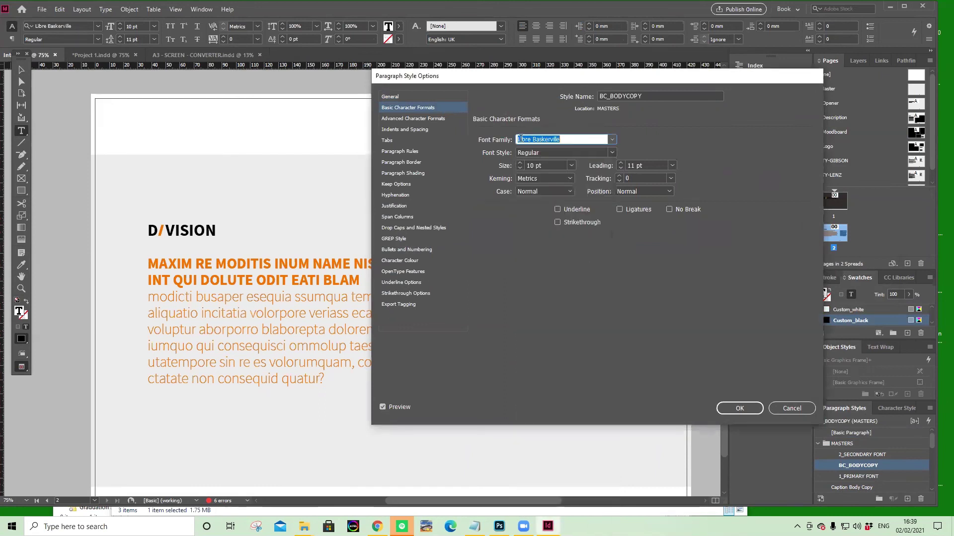
{"action": "key", "text": "Left"}
{"action": "type", "text": "S"}
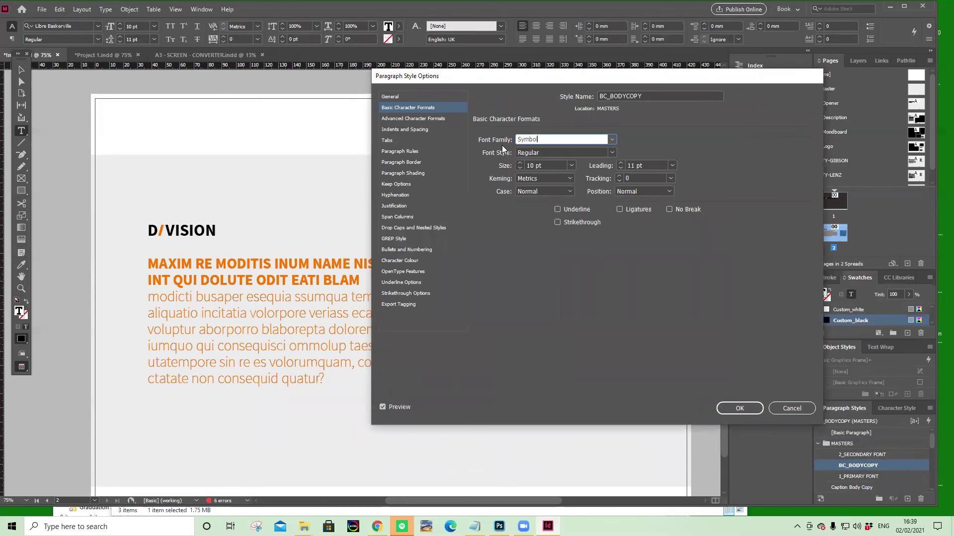
{"action": "left_click", "coordinate": [738, 405]}
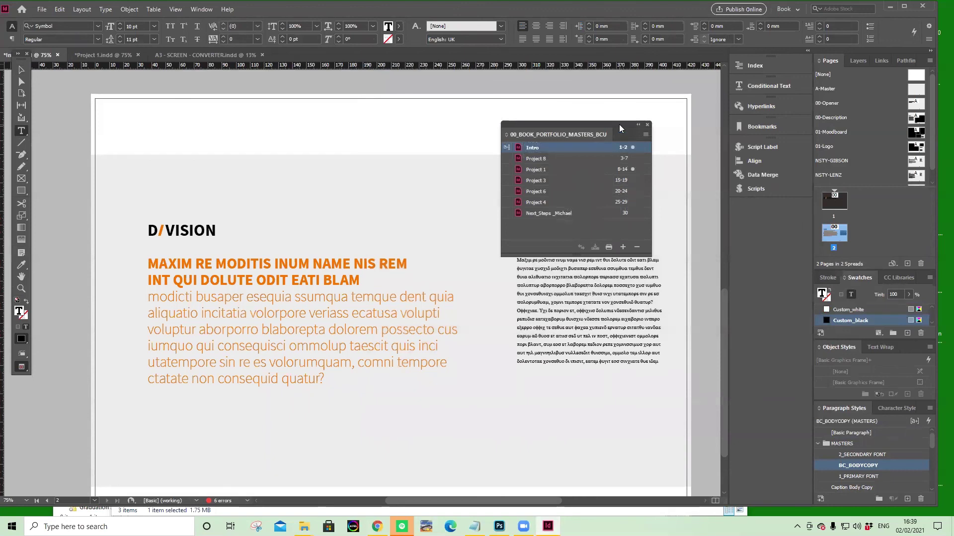
Step: Move the book list clear of the body copy, open Project 8 to check its body text, and return to the Intro document
{"action": "left_click_drag", "start_coordinate": [618, 124], "coordinate": [625, 83]}
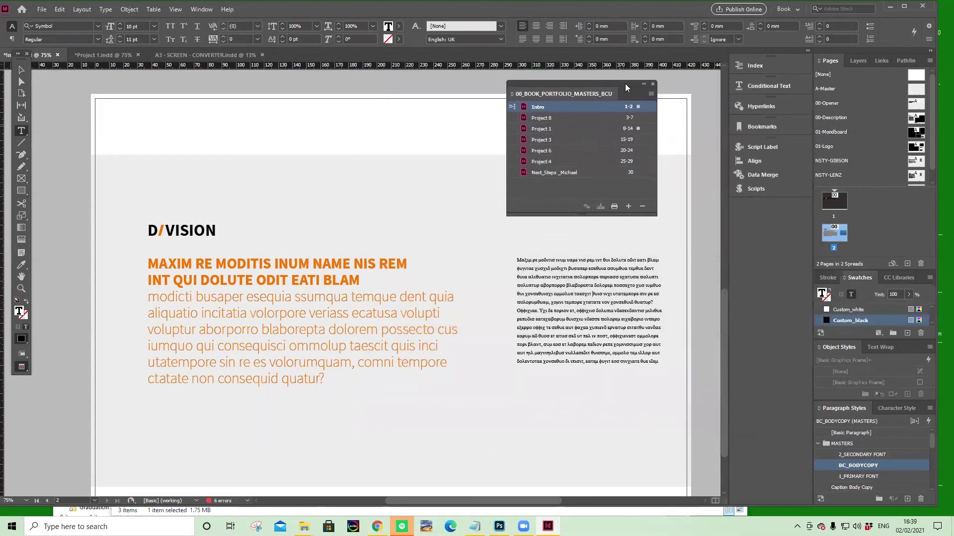
{"action": "double_click", "coordinate": [552, 117]}
{"action": "left_click", "coordinate": [840, 333]}
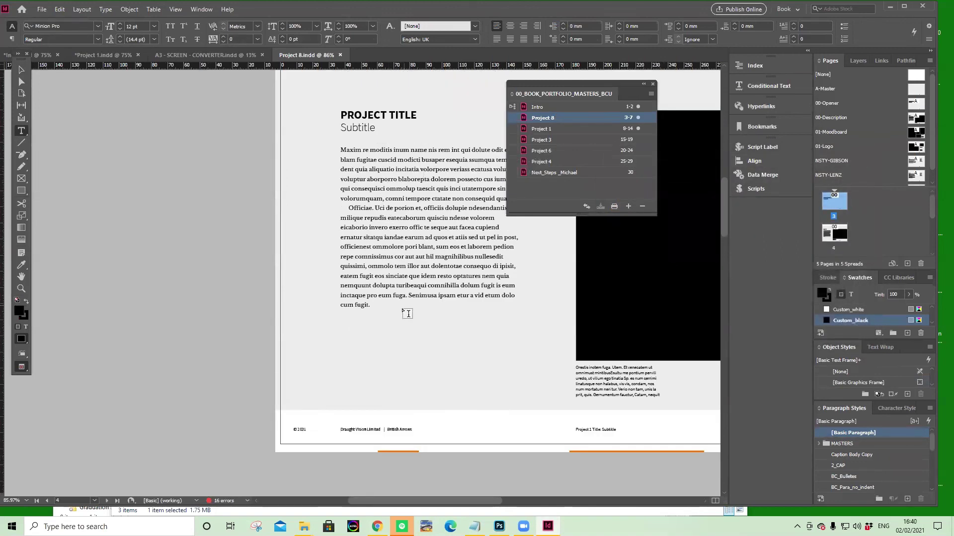
{"action": "left_click", "coordinate": [542, 109]}
{"action": "double_click", "coordinate": [543, 109]}
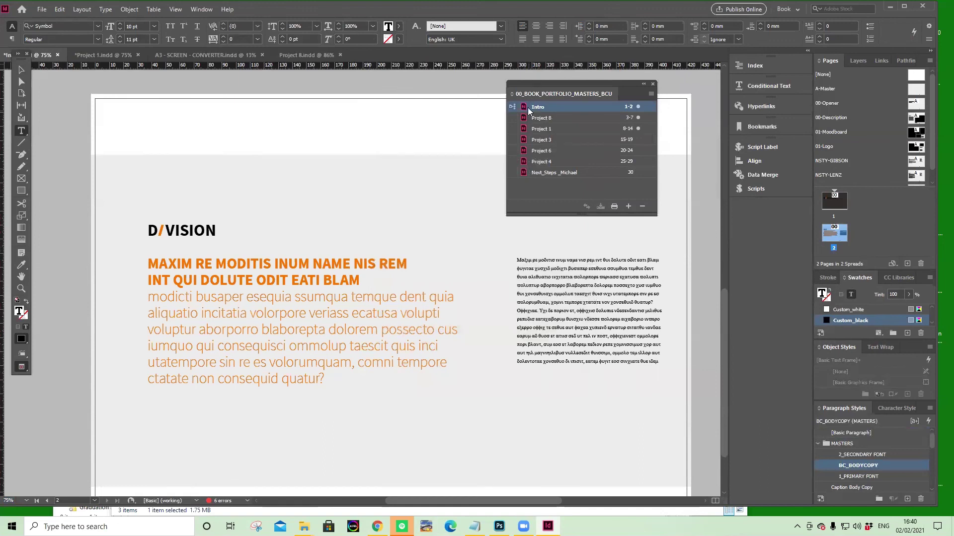
Step: Select all book documents from Intro to Next_Steps, review the Synchronise Options for styles and swatches, and accept them with Master Pages excluded
{"action": "left_click", "coordinate": [569, 170], "text": "shift"}
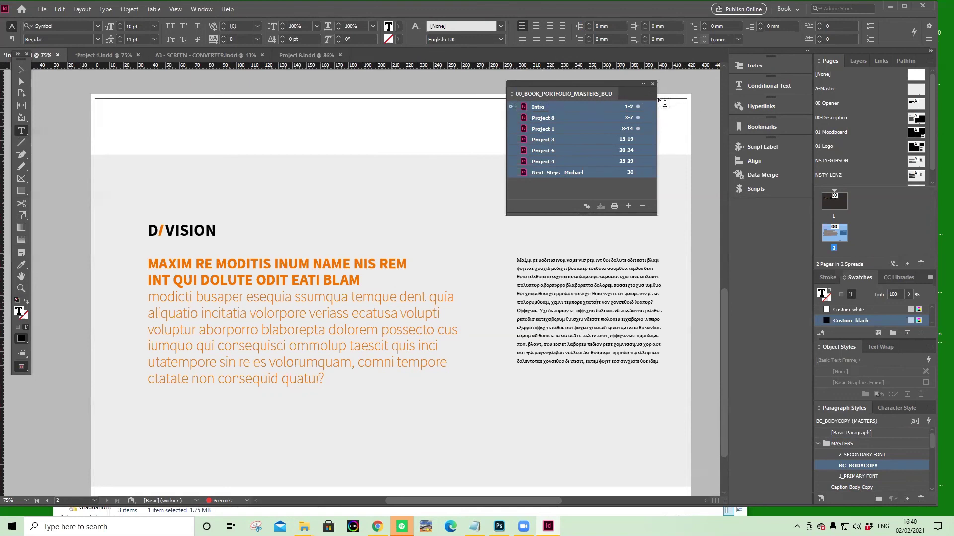
{"action": "left_click", "coordinate": [651, 94]}
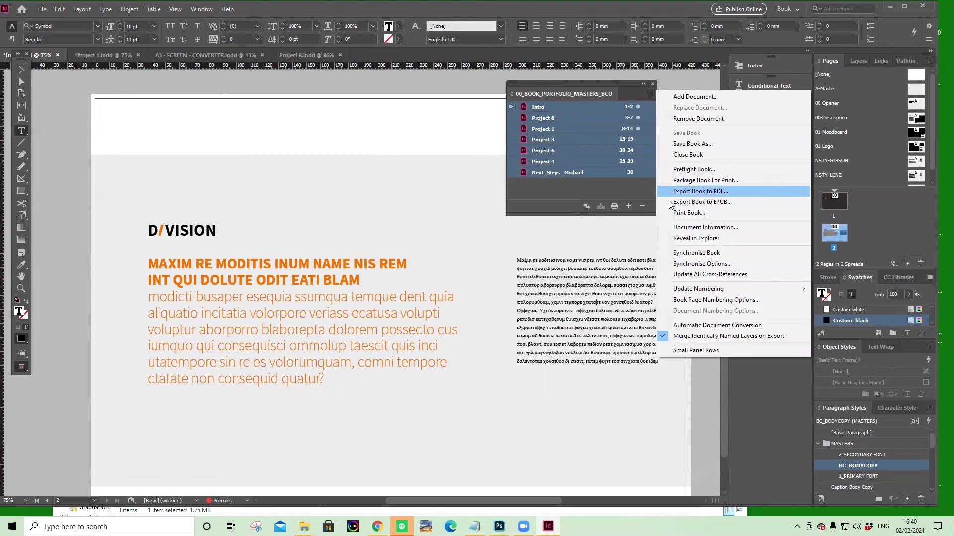
{"action": "left_click", "coordinate": [716, 265]}
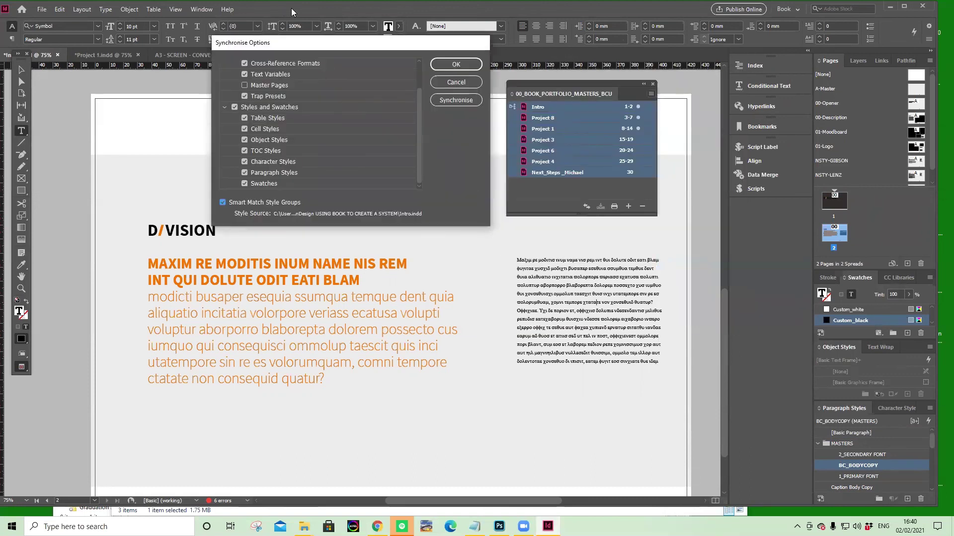
{"action": "left_click_drag", "start_coordinate": [439, 206], "coordinate": [442, 169]}
{"action": "scroll", "coordinate": [372, 163], "scroll_direction": "down", "scroll_amount": 3}
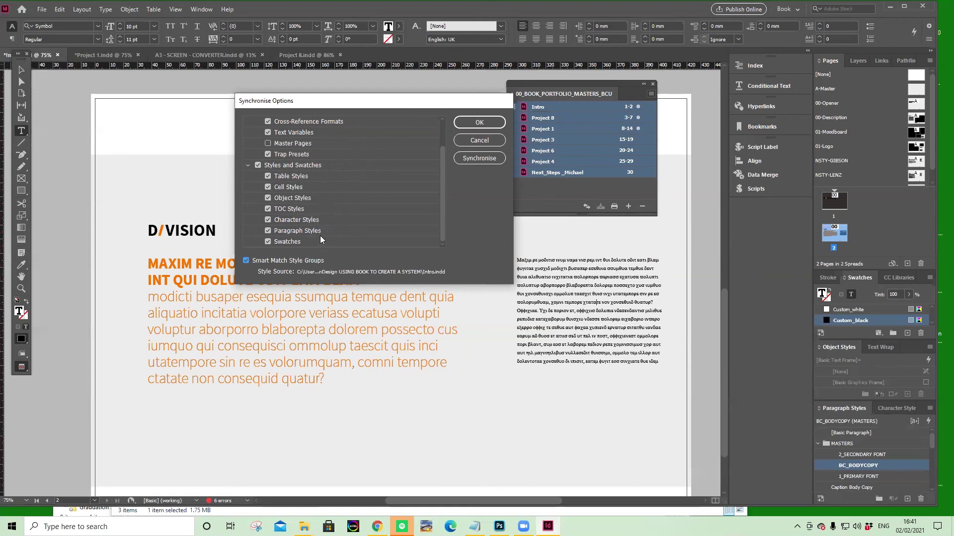
{"action": "scroll", "coordinate": [341, 186], "scroll_direction": "up", "scroll_amount": 3}
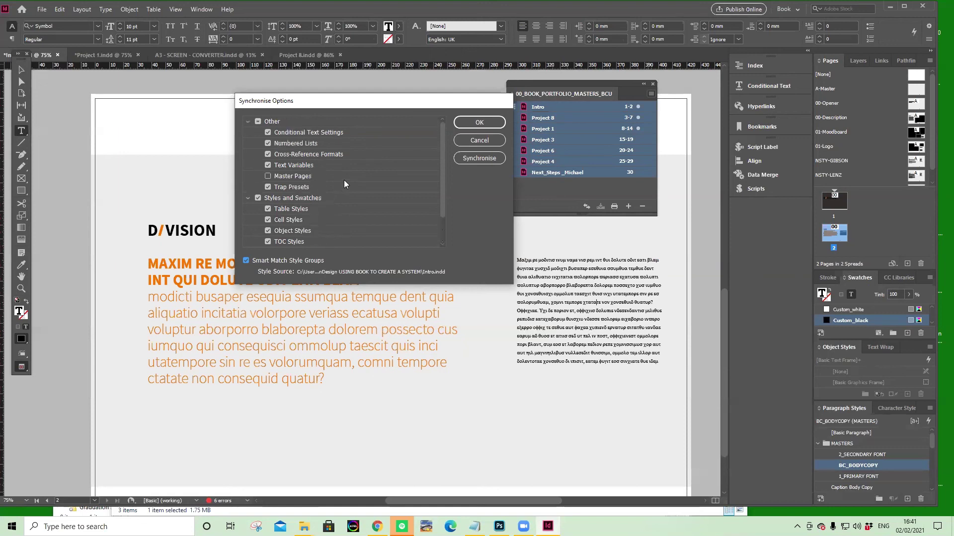
{"action": "left_click", "coordinate": [479, 123]}
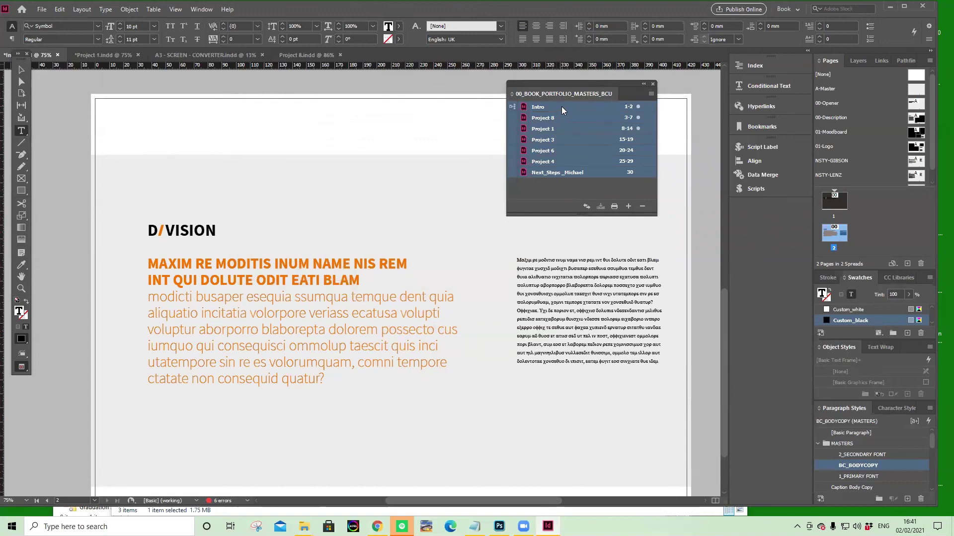
Step: Synchronise the selected book documents with the Intro style source, continuing despite missing fonts
{"action": "left_click", "coordinate": [649, 94]}
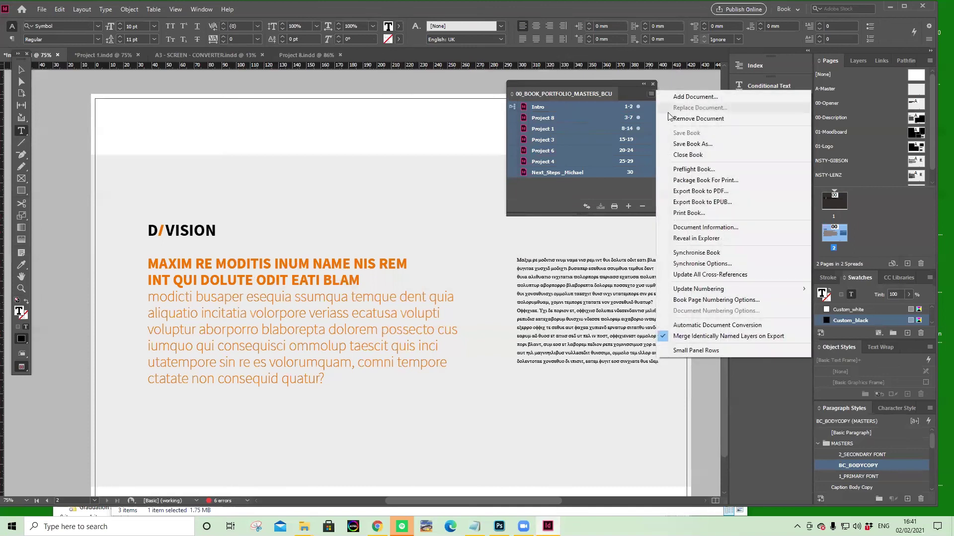
{"action": "left_click", "coordinate": [713, 254]}
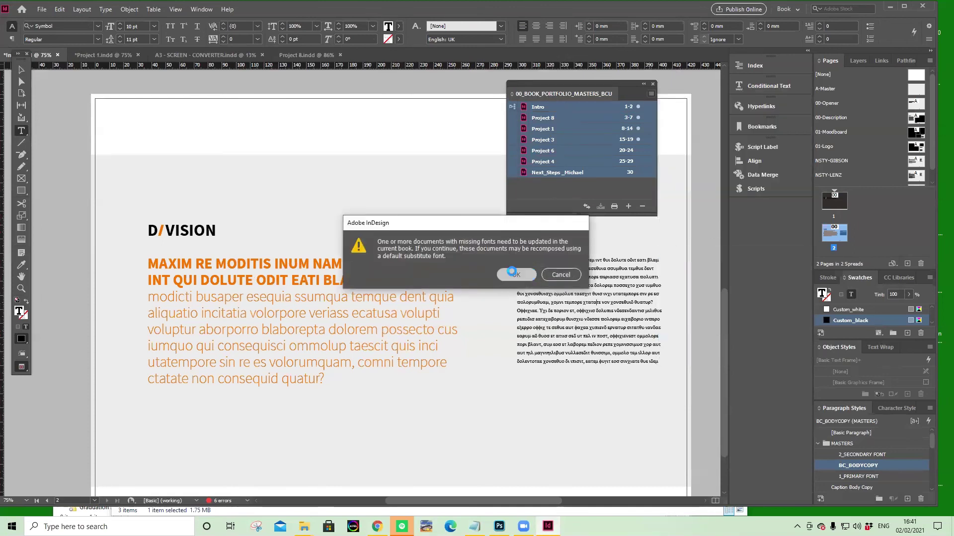
{"action": "left_click", "coordinate": [513, 274]}
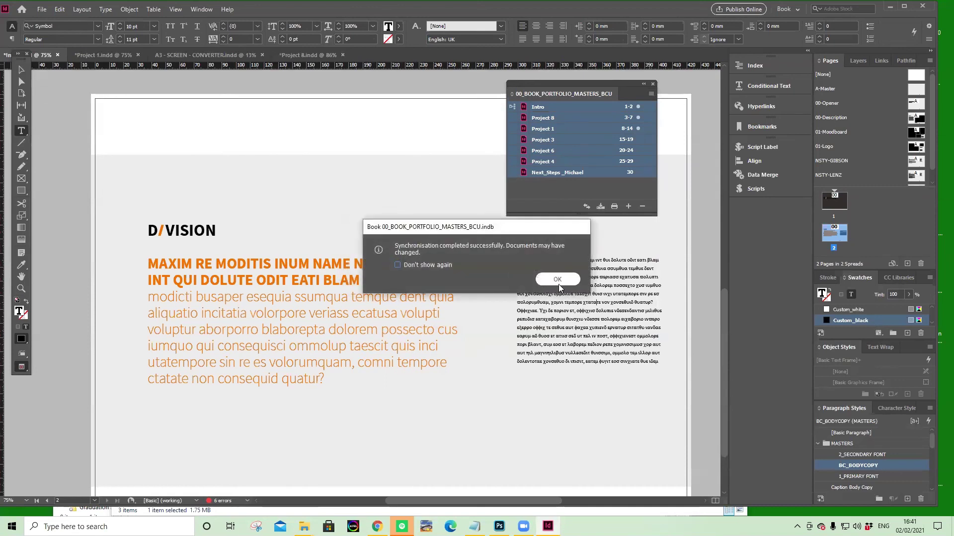
{"action": "left_click", "coordinate": [556, 281]}
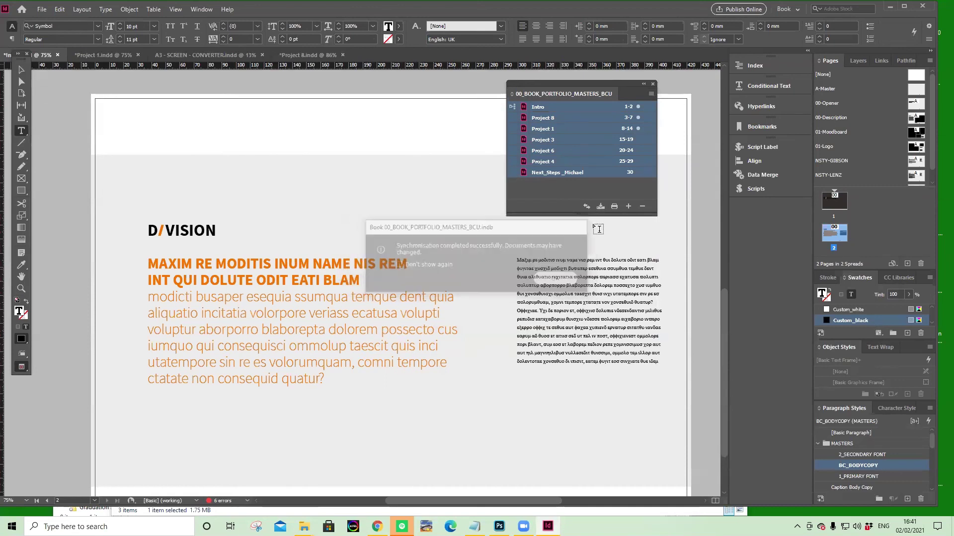
Step: Open Project 8 from the book and dismiss the missing-font notices for Project 3, Project 6, Project 4 and Next_Steps
{"action": "double_click", "coordinate": [559, 118]}
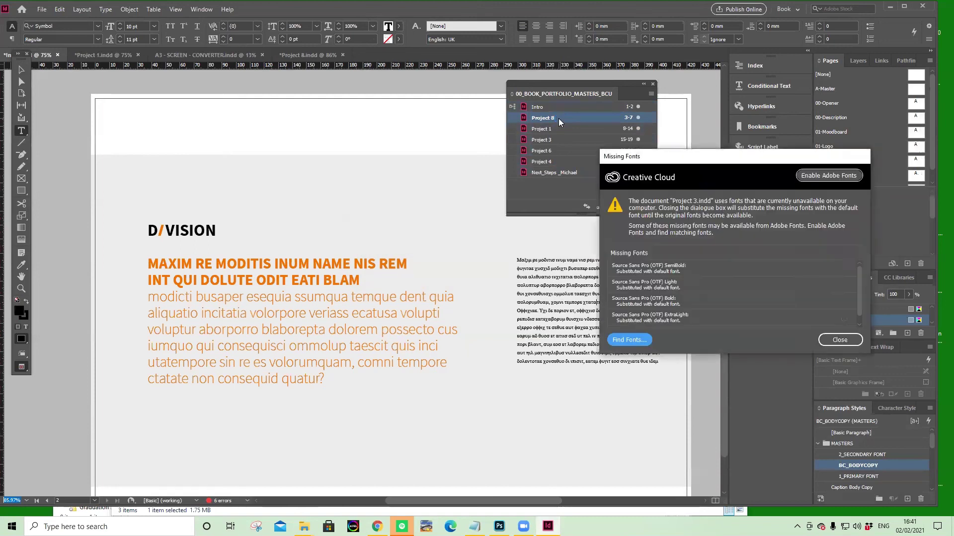
{"action": "left_click", "coordinate": [838, 332]}
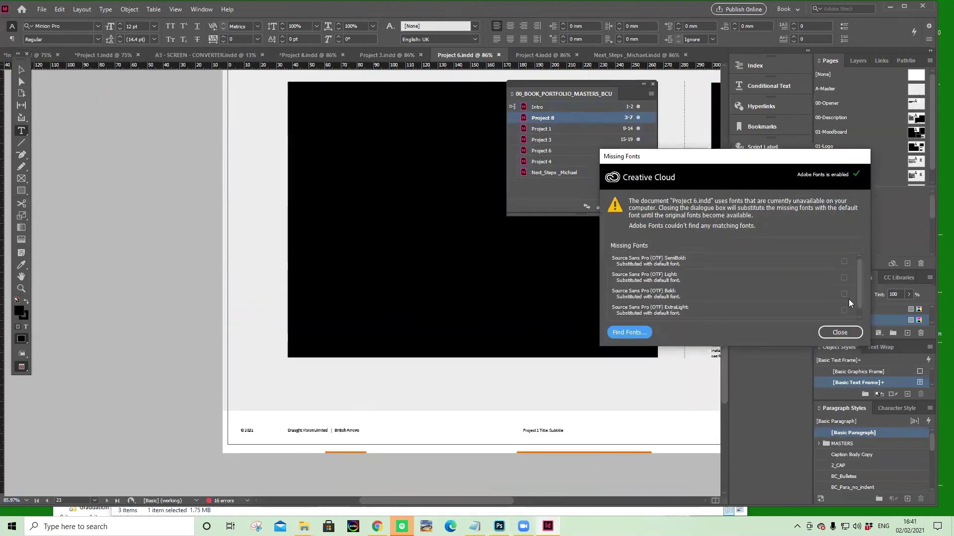
{"action": "left_click", "coordinate": [839, 332]}
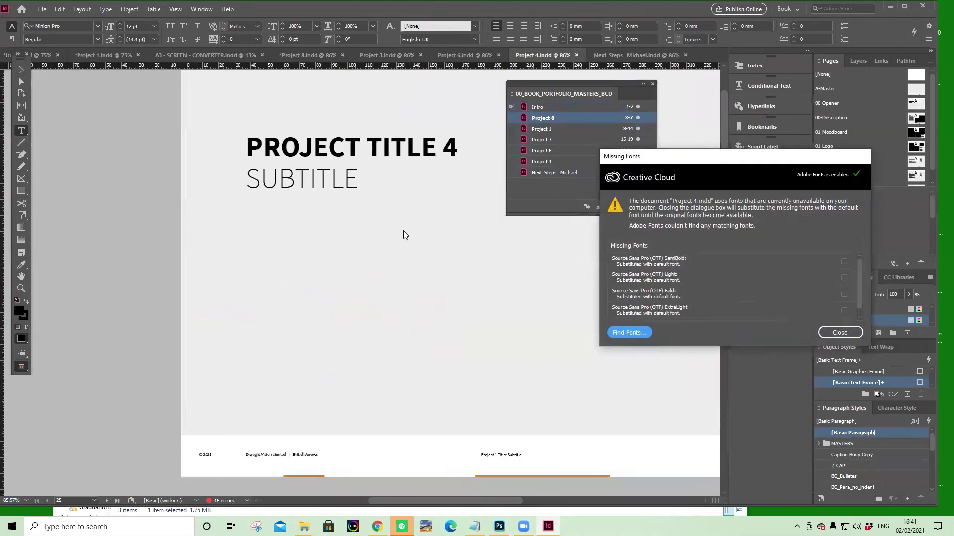
{"action": "left_click", "coordinate": [839, 332]}
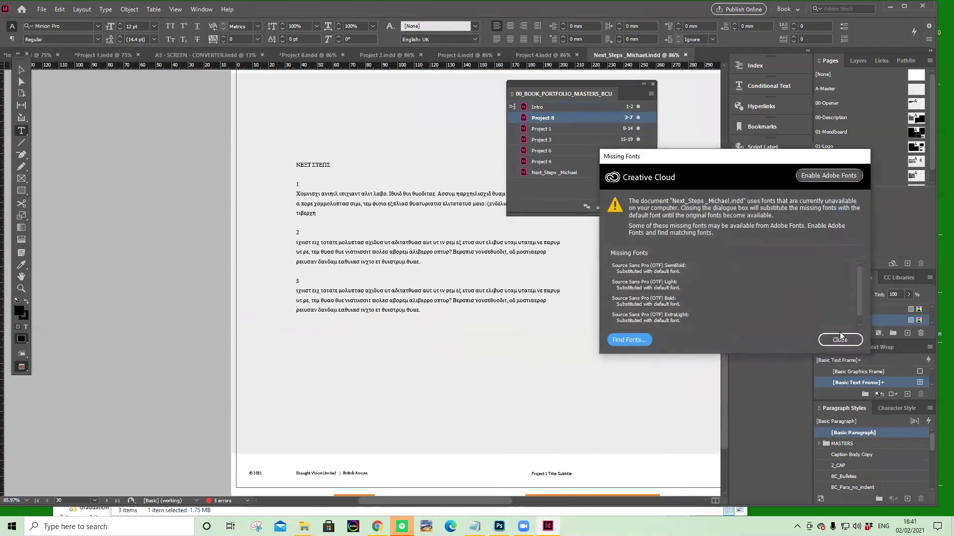
{"action": "left_click", "coordinate": [840, 337]}
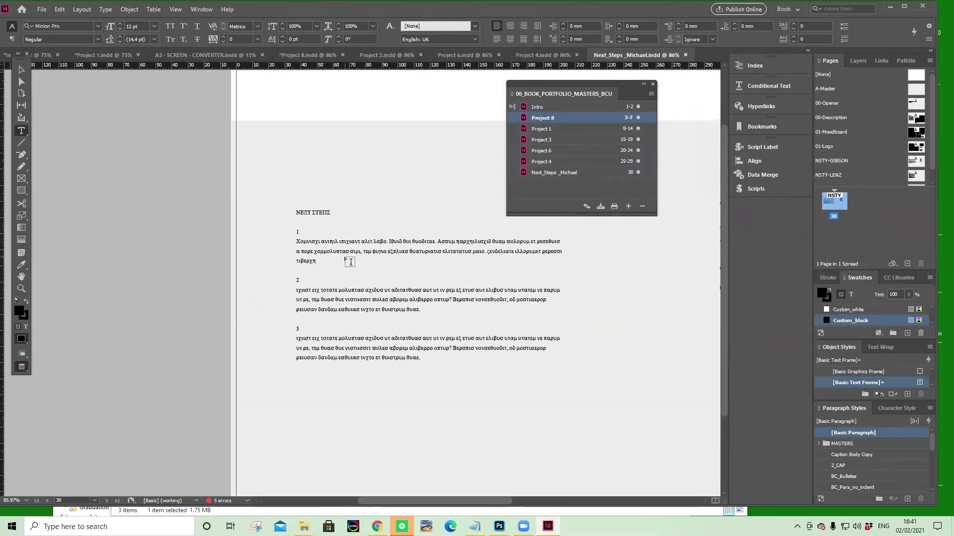
Step: Examine the synchronised body copy on the Next_Steps page up close, then as part of the wider layout
{"action": "left_click", "coordinate": [21, 288]}
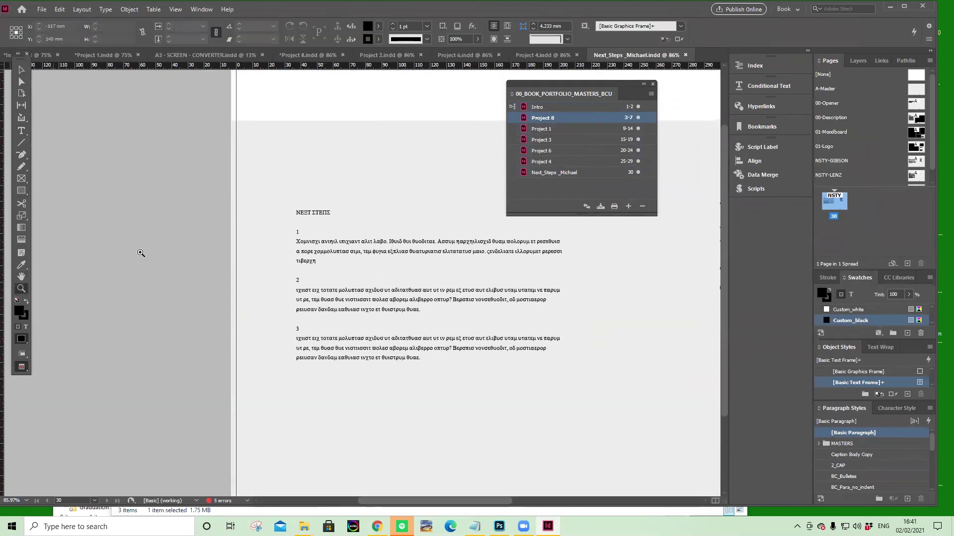
{"action": "left_click_drag", "start_coordinate": [277, 201], "coordinate": [560, 364]}
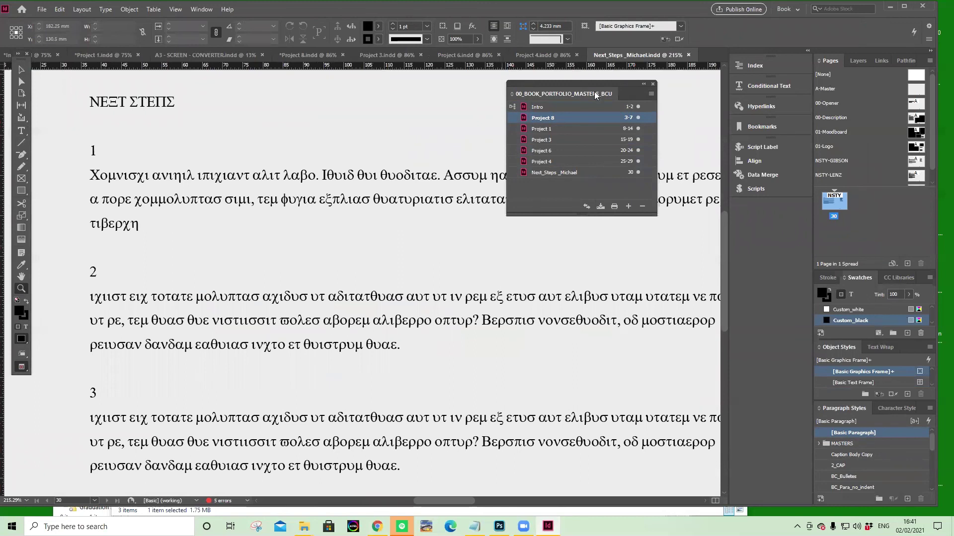
{"action": "key", "text": "ctrl+1"}
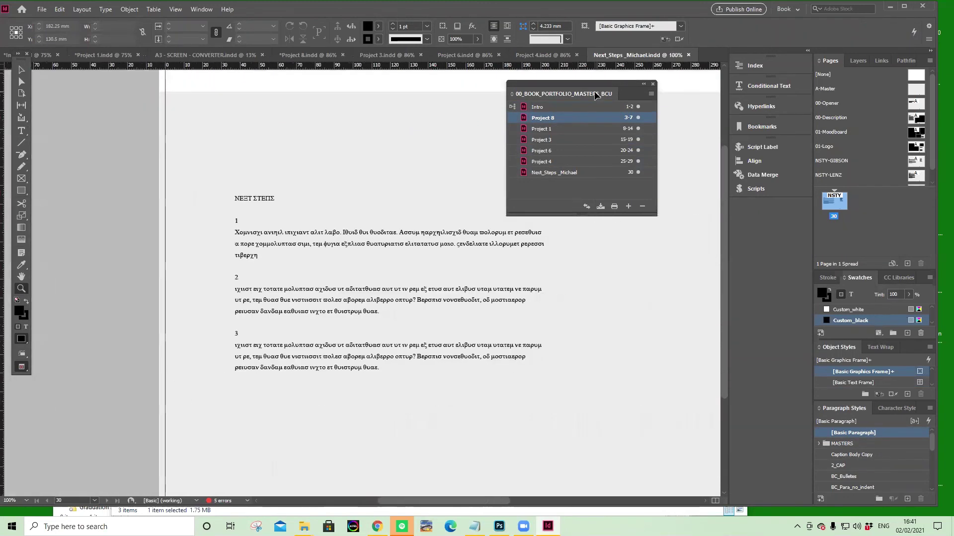
{"action": "key", "text": "ctrl+minus"}
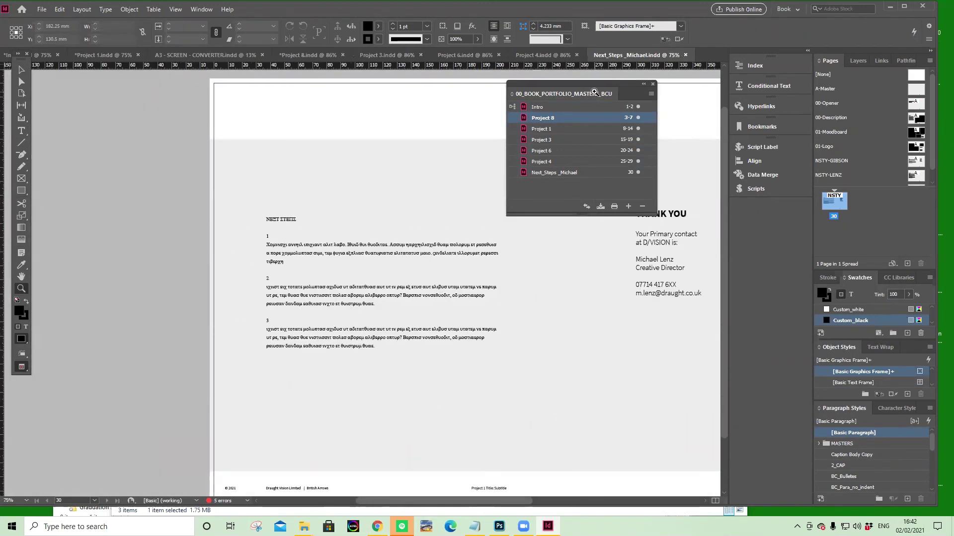